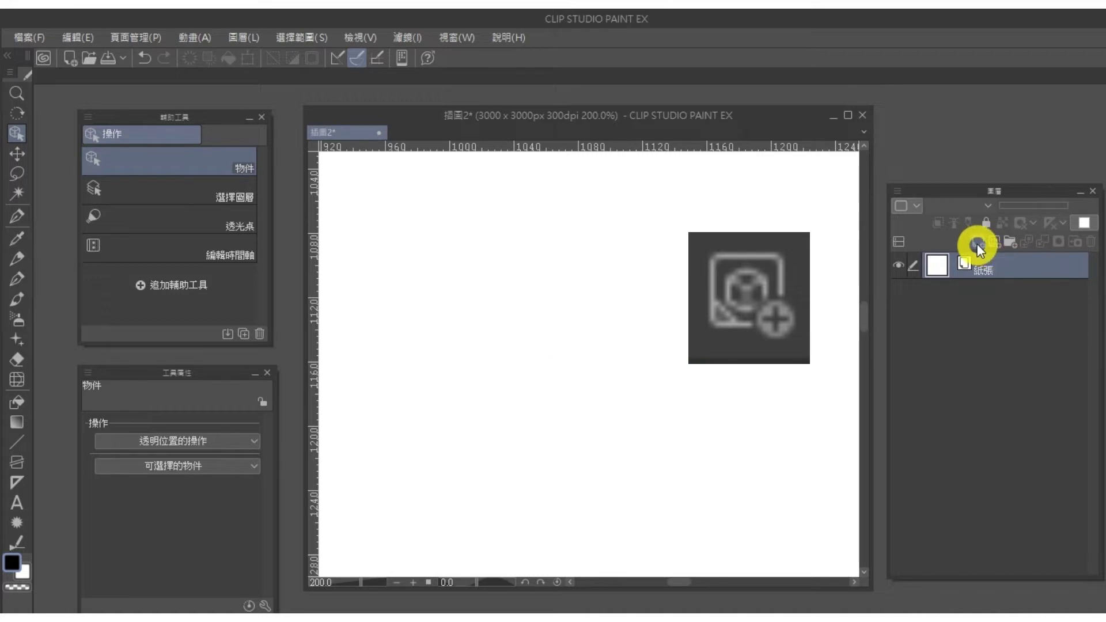
# Add a raster layer and a vector layer, and paint a short slanted G-pen stroke of size 20 on raster layer 圖層 1
pyautogui.click(991, 244)
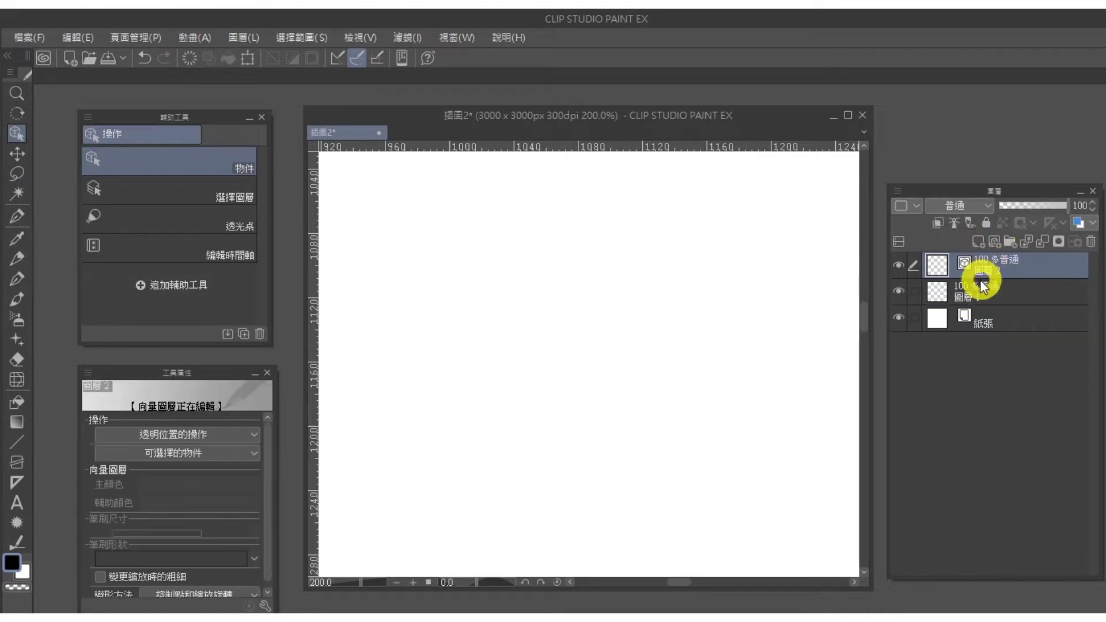
pyautogui.click(913, 289)
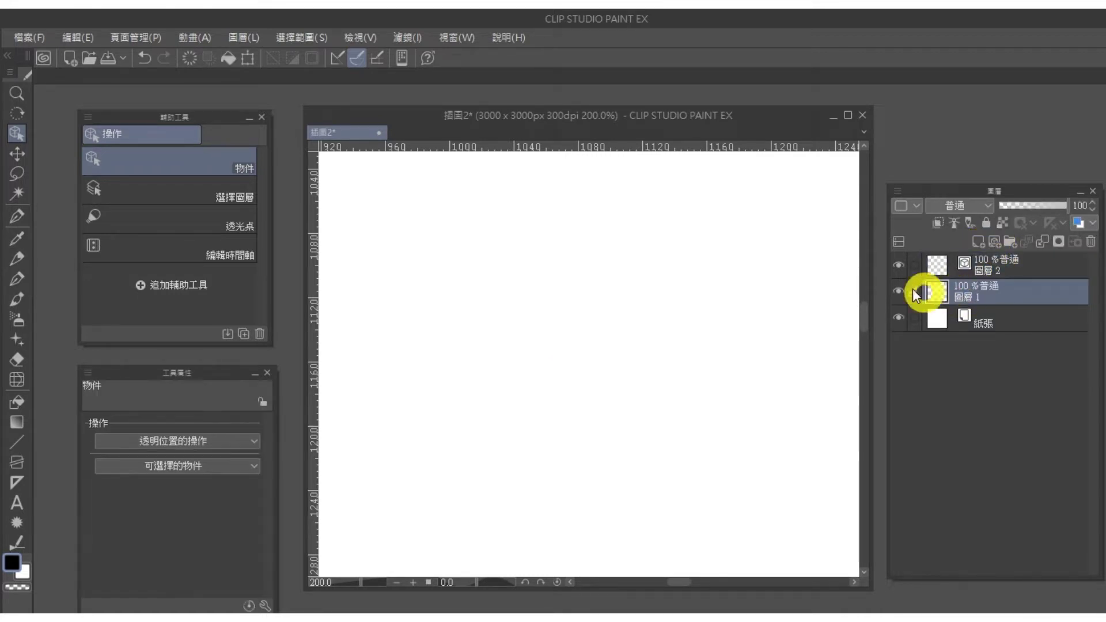
pyautogui.click(17, 279)
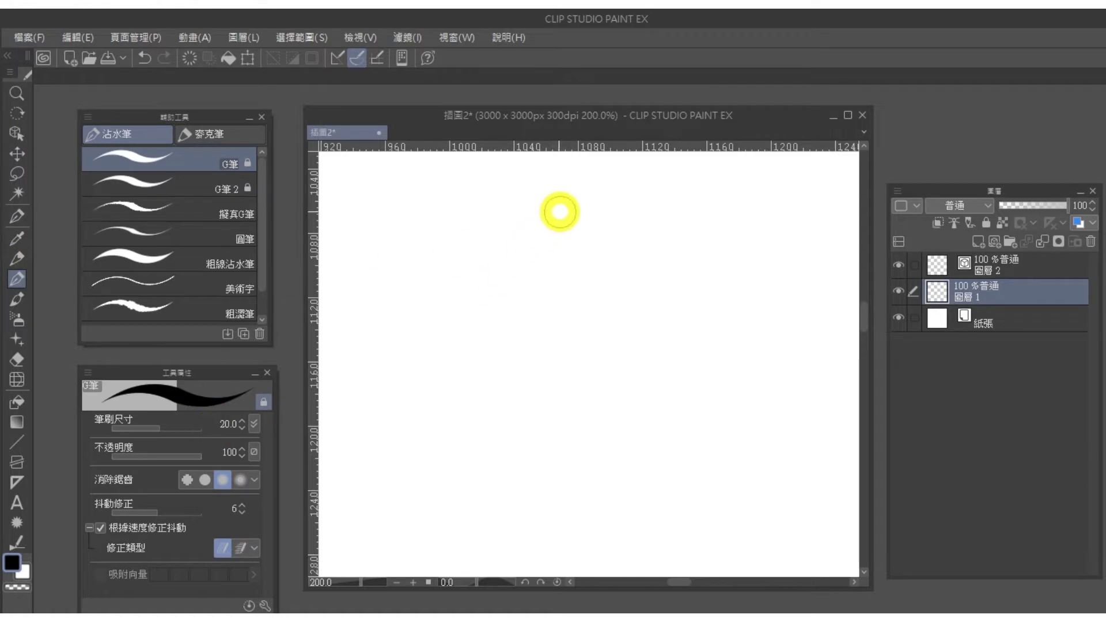
pyautogui.moveTo(568, 209); pyautogui.dragTo(468, 452)
pyautogui.hotkey('ctrl', 'z')
pyautogui.moveTo(554, 248); pyautogui.dragTo(486, 469)
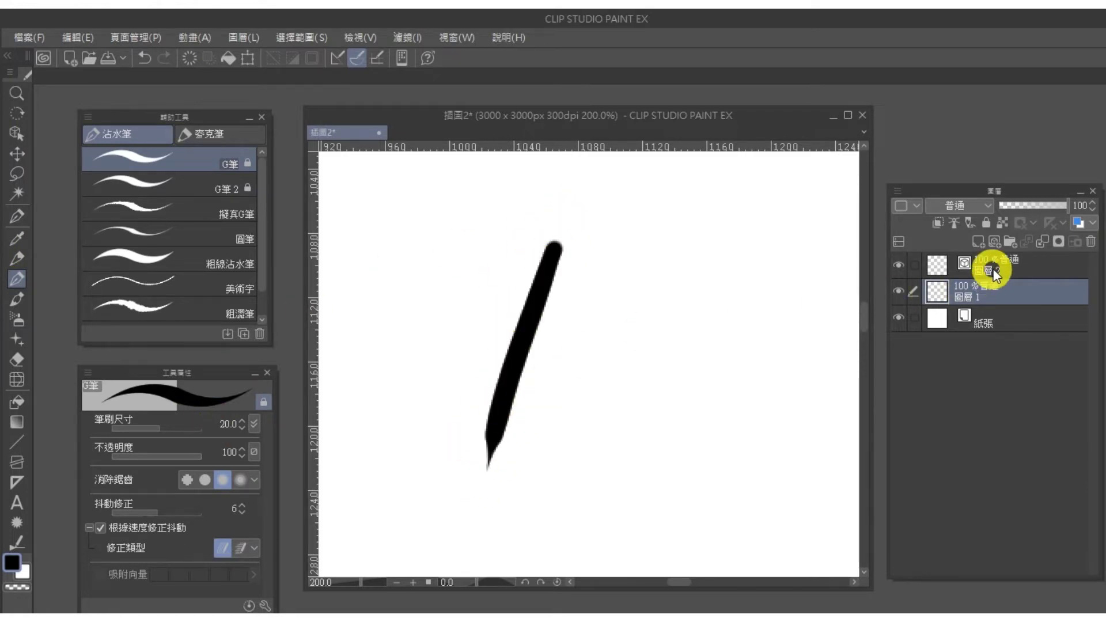
# Paint a matching slanted G-pen stroke beside the first one on vector layer 圖層 2
pyautogui.click(990, 266)
pyautogui.moveTo(671, 248); pyautogui.dragTo(567, 490)
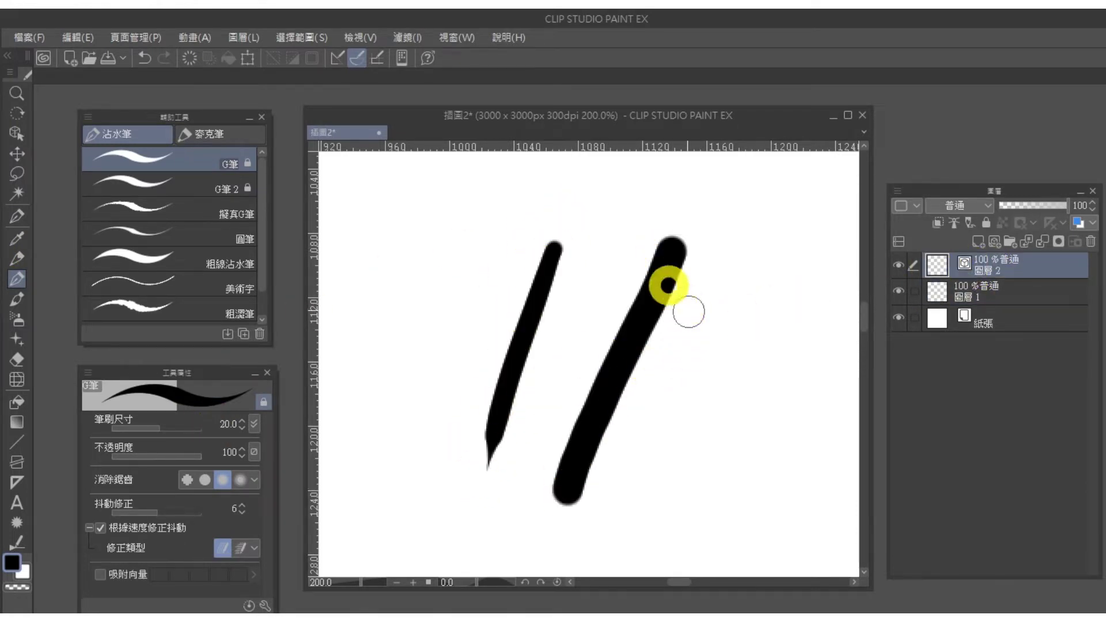
pyautogui.hotkey('ctrl', 'z')
pyautogui.moveTo(681, 255); pyautogui.dragTo(588, 481)
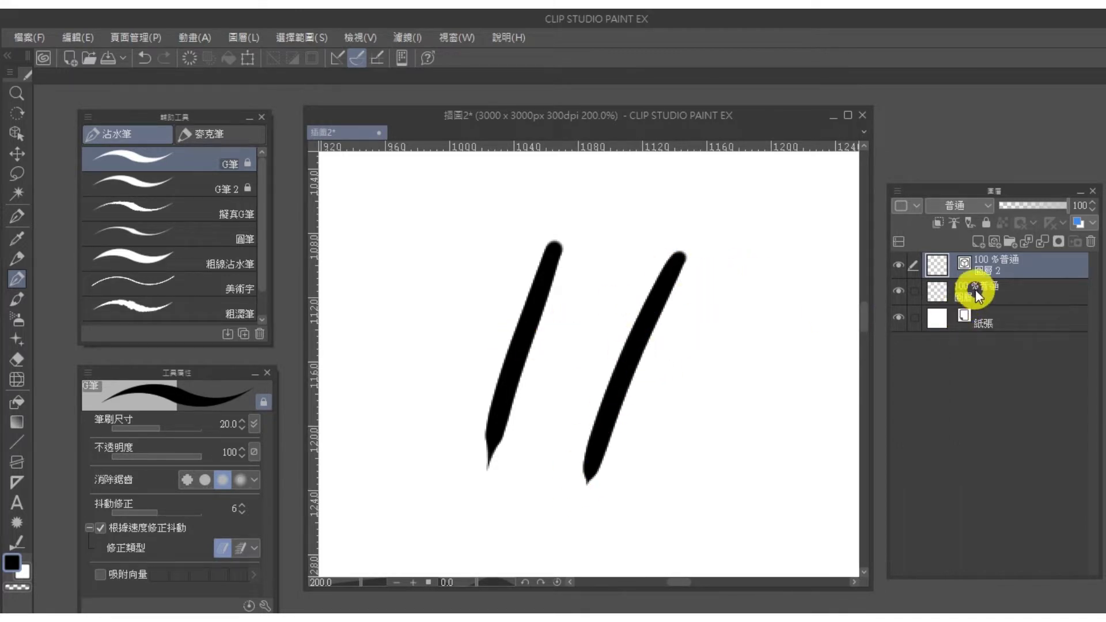
# Select both 圖層 1 and 圖層 2 and scale up their strokes together until they extend across the whole canvas
pyautogui.click(914, 290)
pyautogui.hotkey('ctrl', 't')
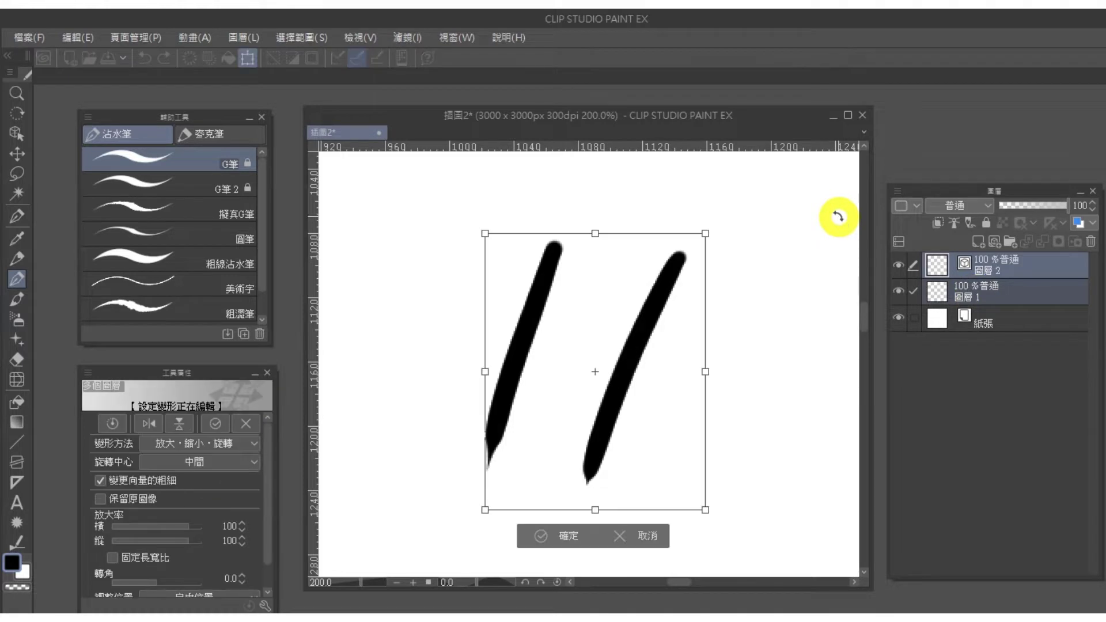
pyautogui.scroll(-6, 838, 217)
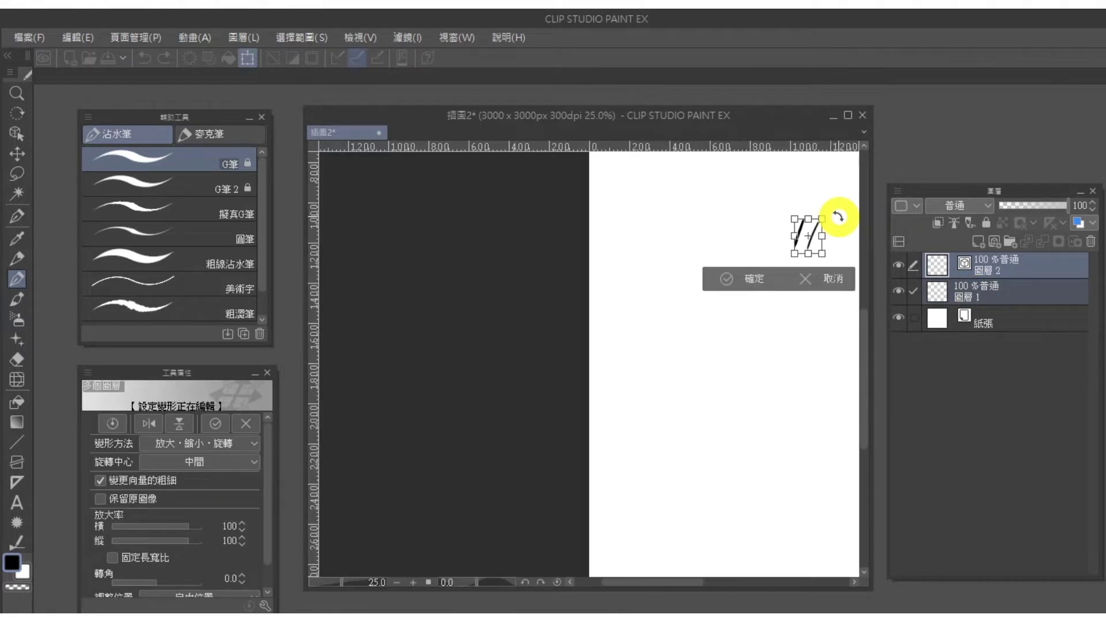
pyautogui.moveTo(669, 333); pyautogui.dragTo(413, 386)
pyautogui.scroll(-2, 432, 346)
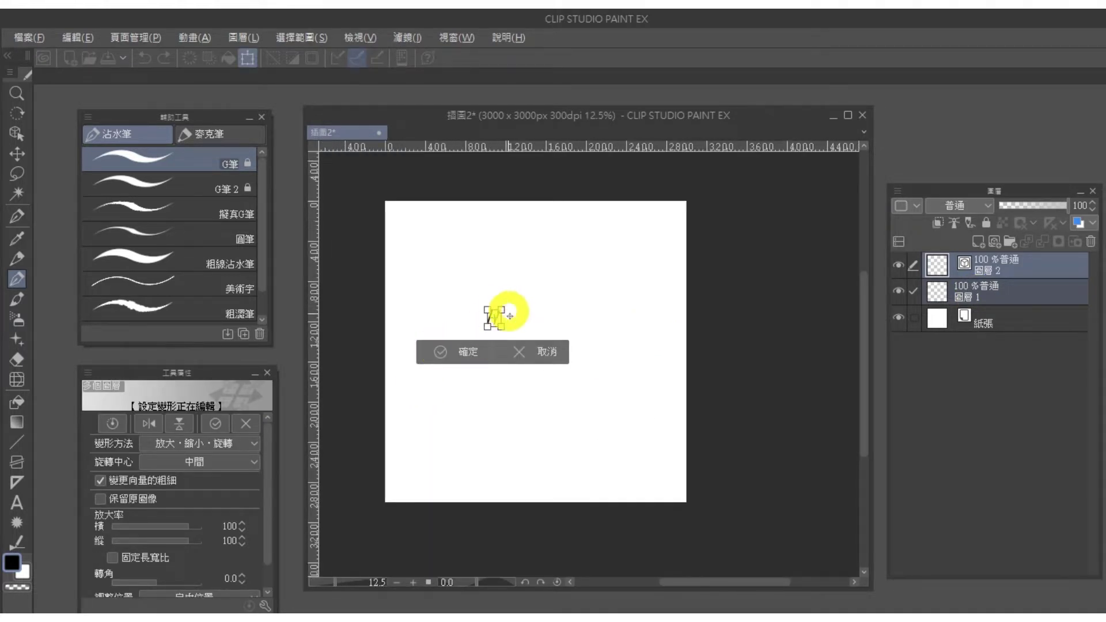
pyautogui.moveTo(504, 312)
pyautogui.mouseDown()
pyautogui.moveTo(570, 249)
pyautogui.moveTo(713, 165)
pyautogui.moveTo(892, 90)
pyautogui.moveTo(593, 395)
pyautogui.moveTo(612, 346)
pyautogui.mouseUp()
pyautogui.press('Return')
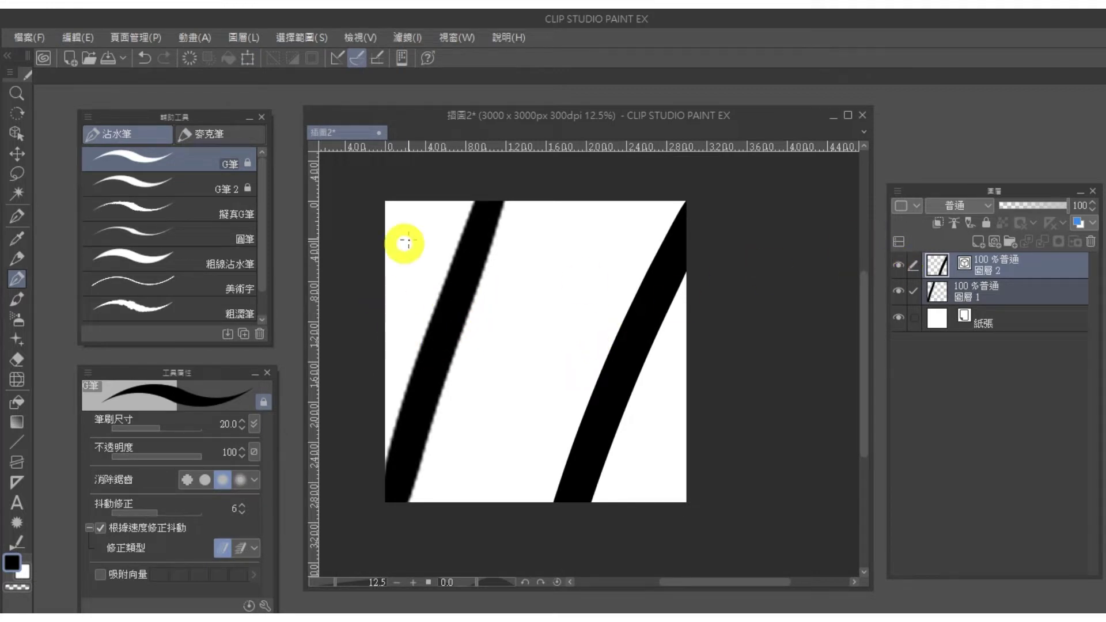
# Compare the enlarged raster and vector strokes by toggling the visibility of 圖層 1 and 圖層 2
pyautogui.click(908, 268)
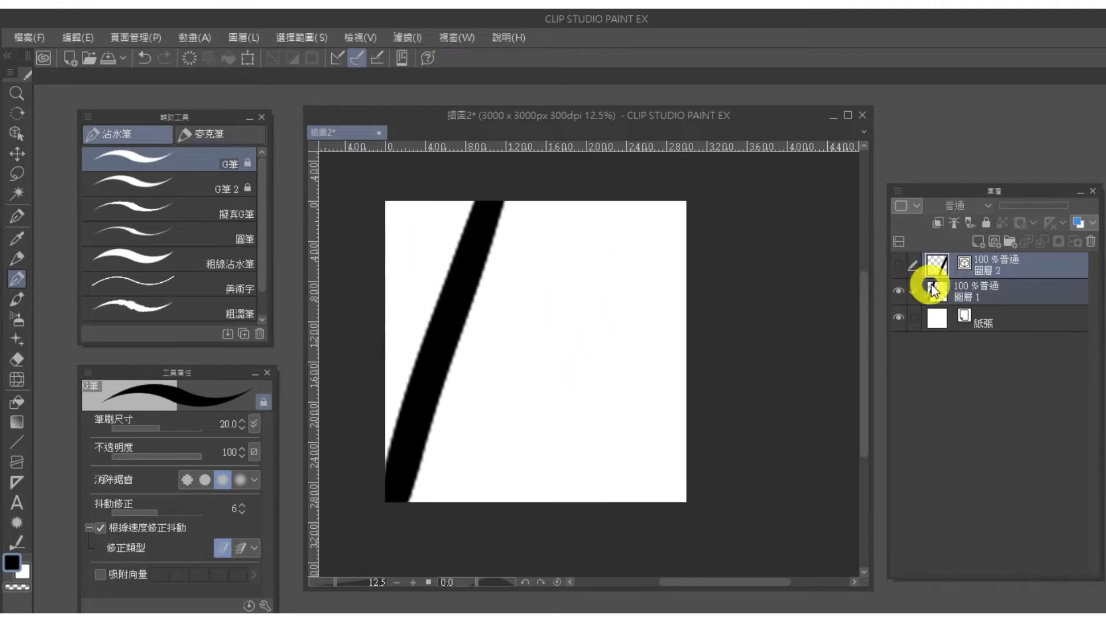
pyautogui.click(901, 290)
pyautogui.click(897, 267)
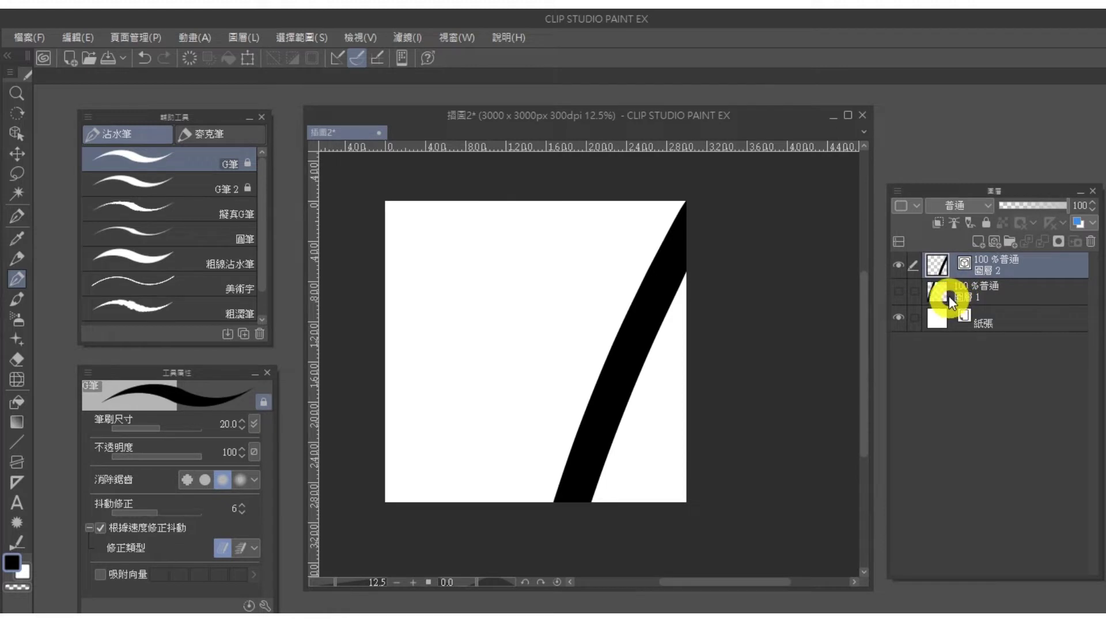
pyautogui.click(894, 293)
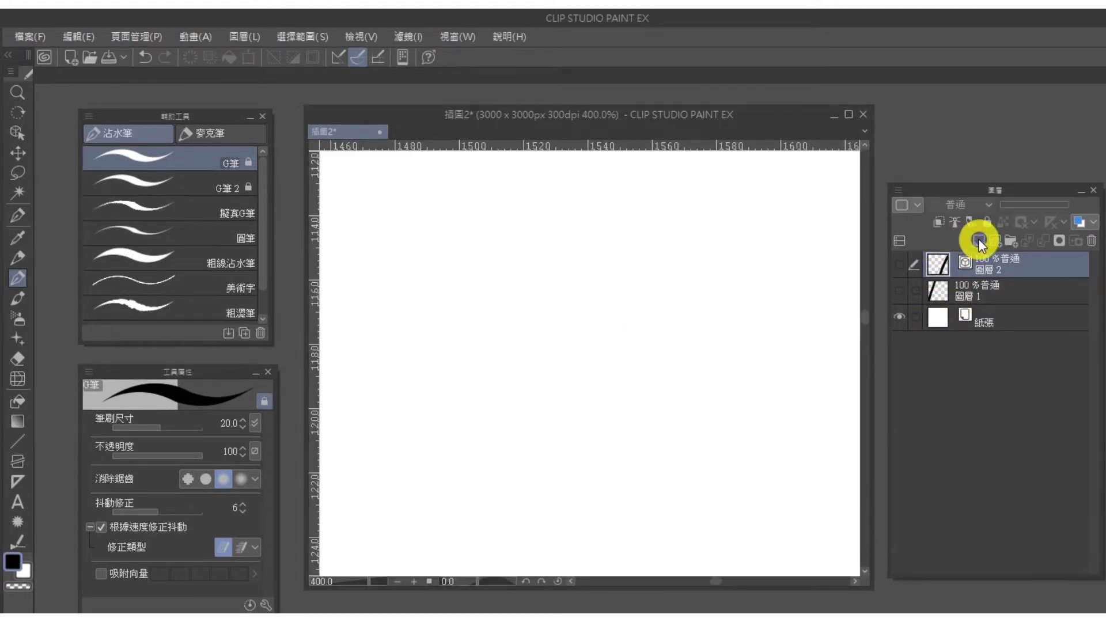
# Scribble a solid black patch with the G-pen on a new raster layer and delete that layer
pyautogui.click(979, 242)
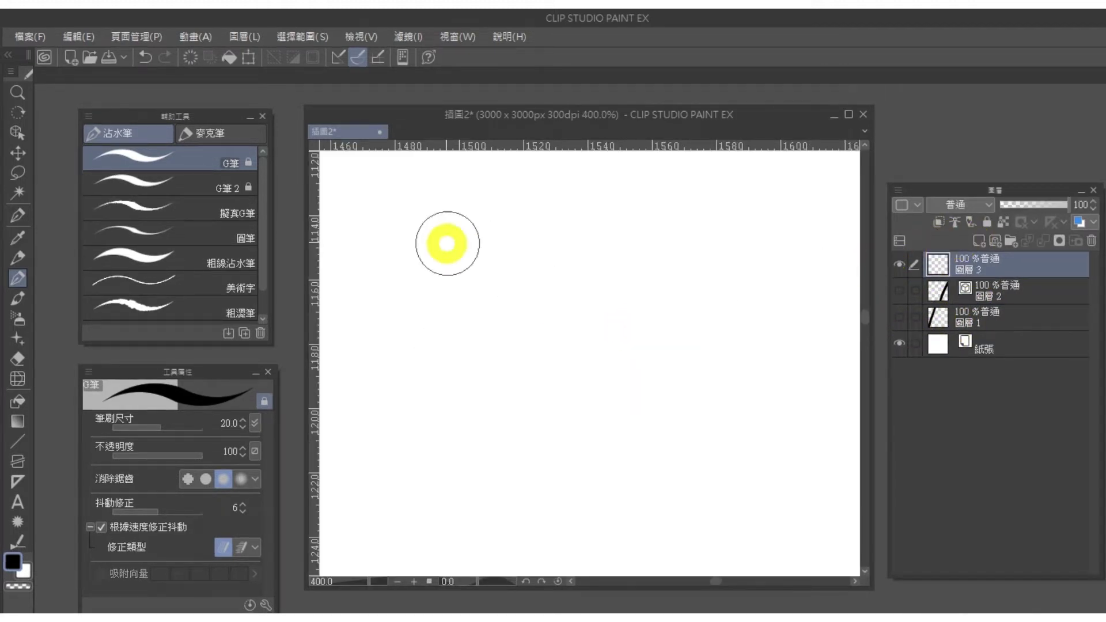
pyautogui.moveTo(444, 242)
pyautogui.mouseDown()
pyautogui.moveTo(443, 306)
pyautogui.moveTo(465, 313)
pyautogui.moveTo(466, 363)
pyautogui.moveTo(542, 300)
pyautogui.moveTo(638, 326)
pyautogui.moveTo(691, 357)
pyautogui.moveTo(713, 397)
pyautogui.mouseUp()
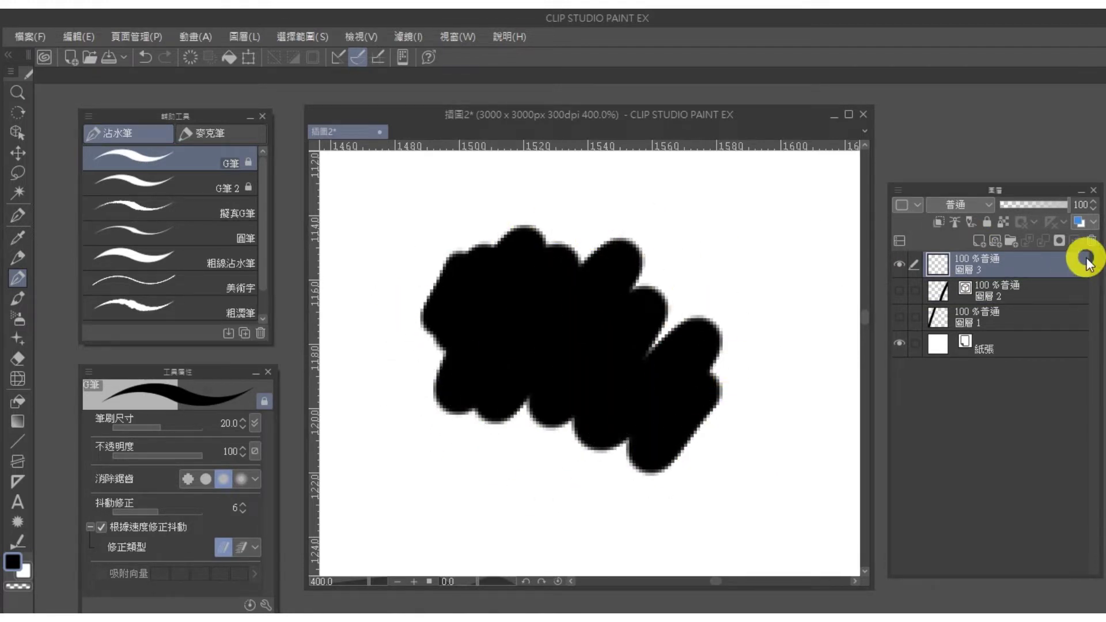
pyautogui.click(1090, 243)
# Add a new raster layer and sketch three small circles joined by a connecting line
pyautogui.click(978, 242)
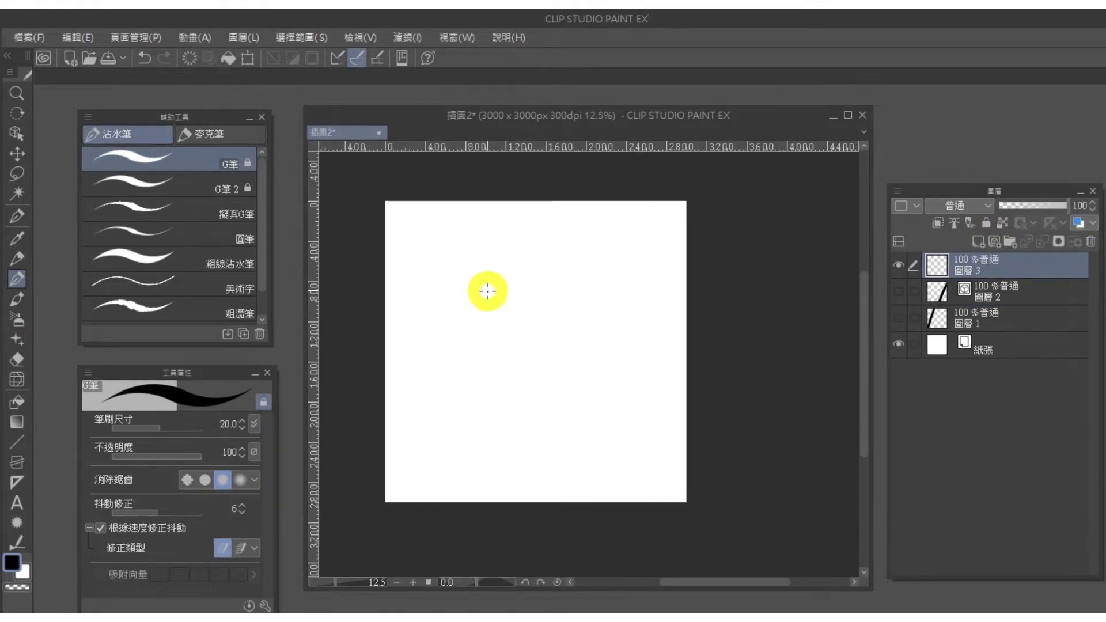
pyautogui.moveTo(473, 282); pyautogui.dragTo(471, 288)
pyautogui.moveTo(499, 350); pyautogui.dragTo(494, 358)
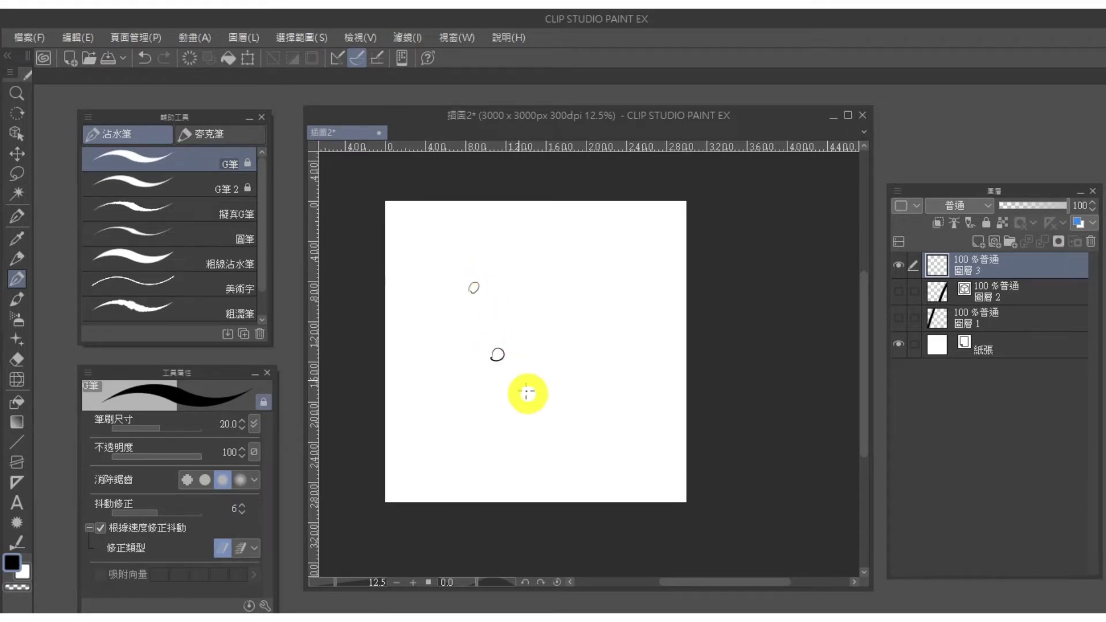
pyautogui.moveTo(535, 423); pyautogui.dragTo(530, 433)
pyautogui.moveTo(472, 289); pyautogui.dragTo(534, 428)
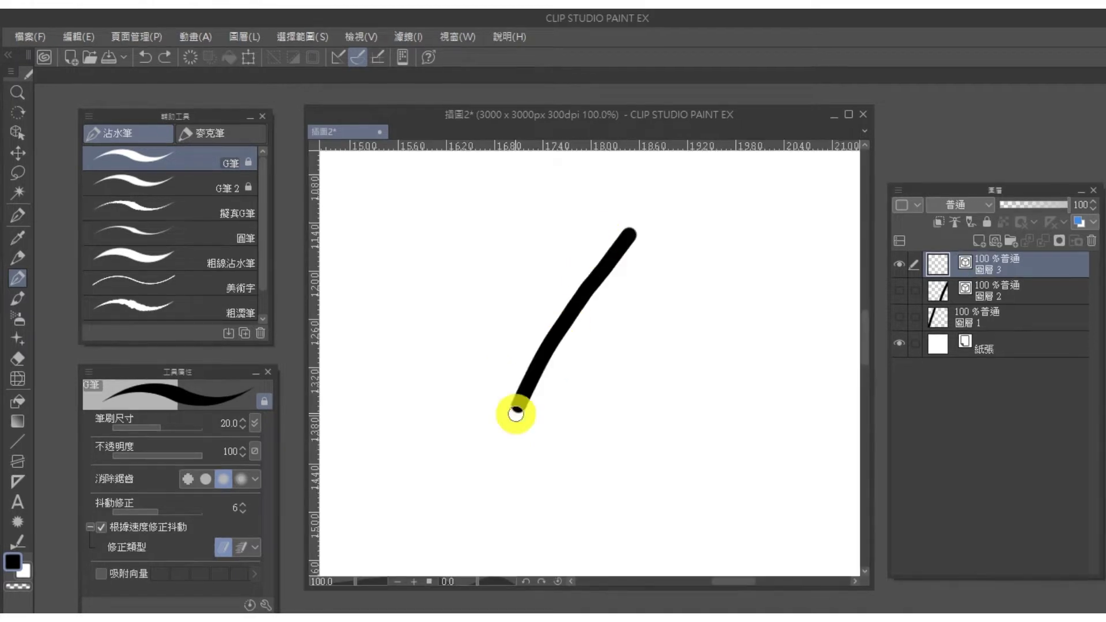
# Draw a curved G-pen stroke on vector layer 圖層 3 and change its brush shape to a grainy speckled texture
pyautogui.moveTo(516, 412); pyautogui.dragTo(494, 513)
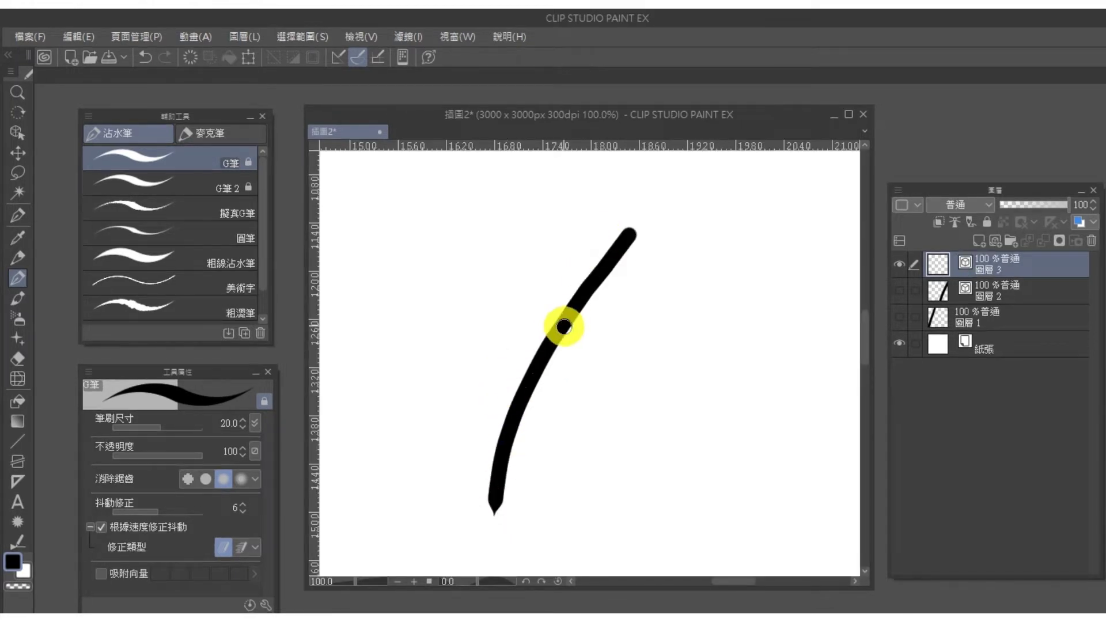
pyautogui.click(18, 132)
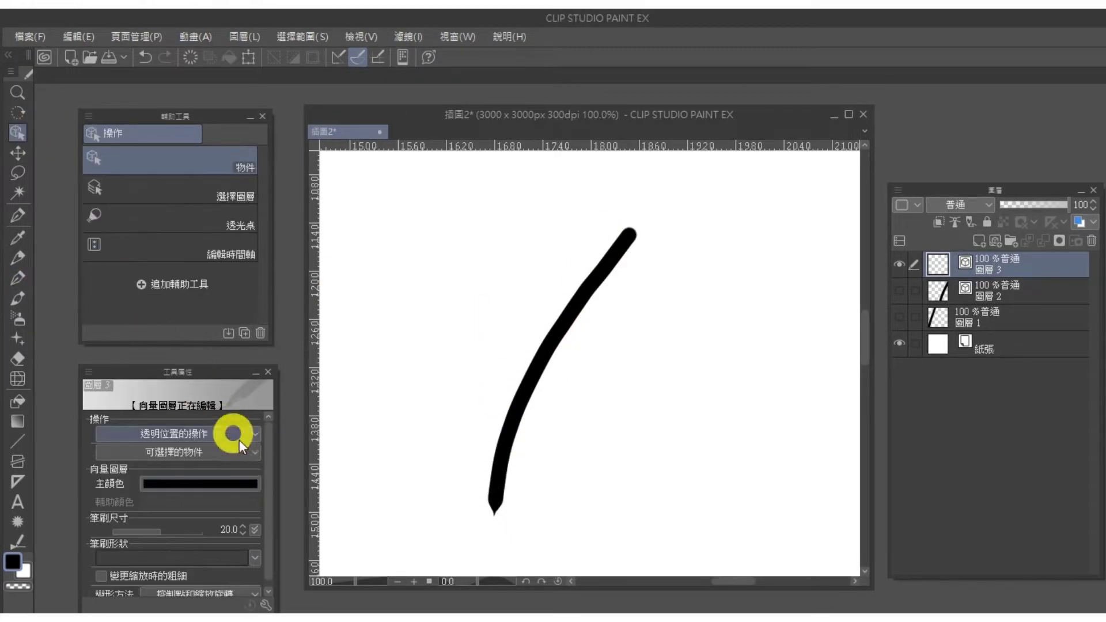
pyautogui.click(247, 563)
pyautogui.click(195, 414)
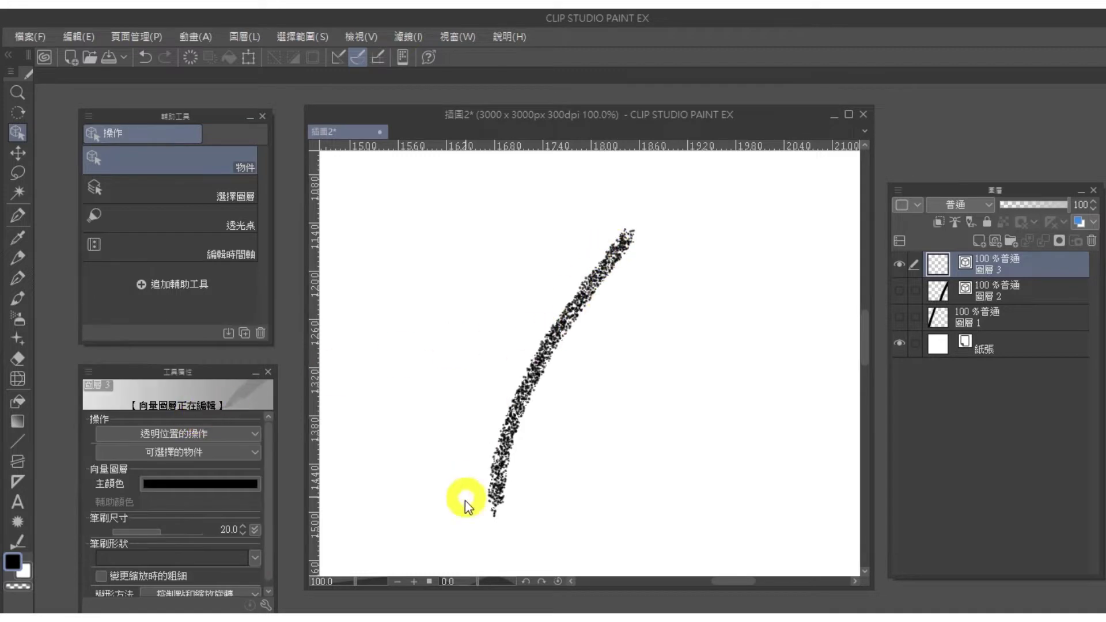
# Change the brush shape of the vector stroke on 圖層 3 to the square-toothed zigzag pattern
pyautogui.click(249, 557)
pyautogui.click(209, 433)
pyautogui.click(252, 559)
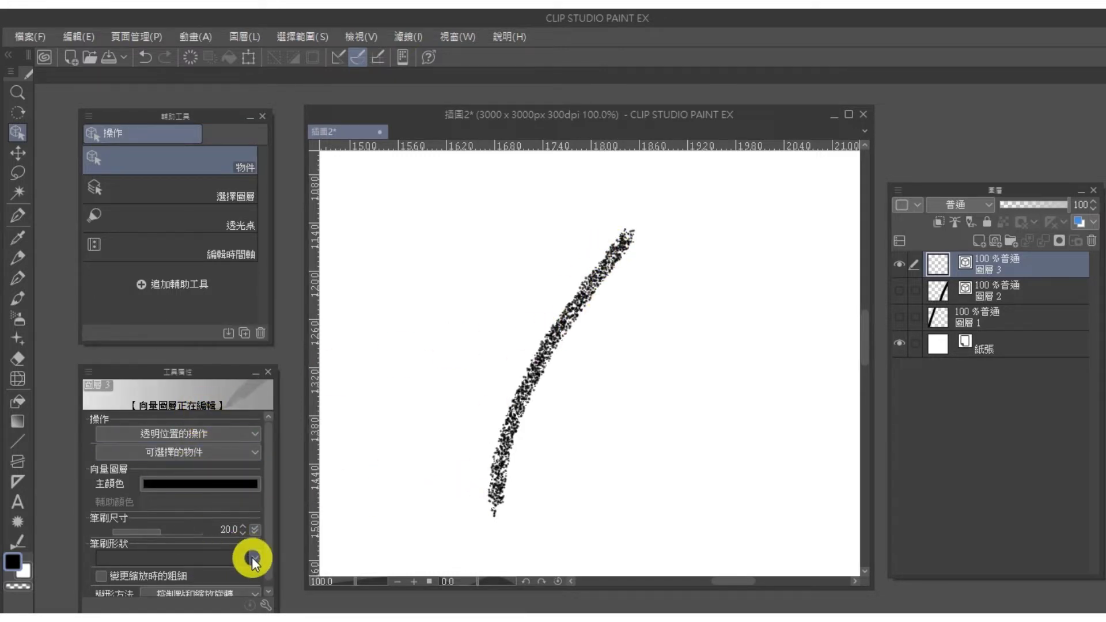
pyautogui.click(178, 506)
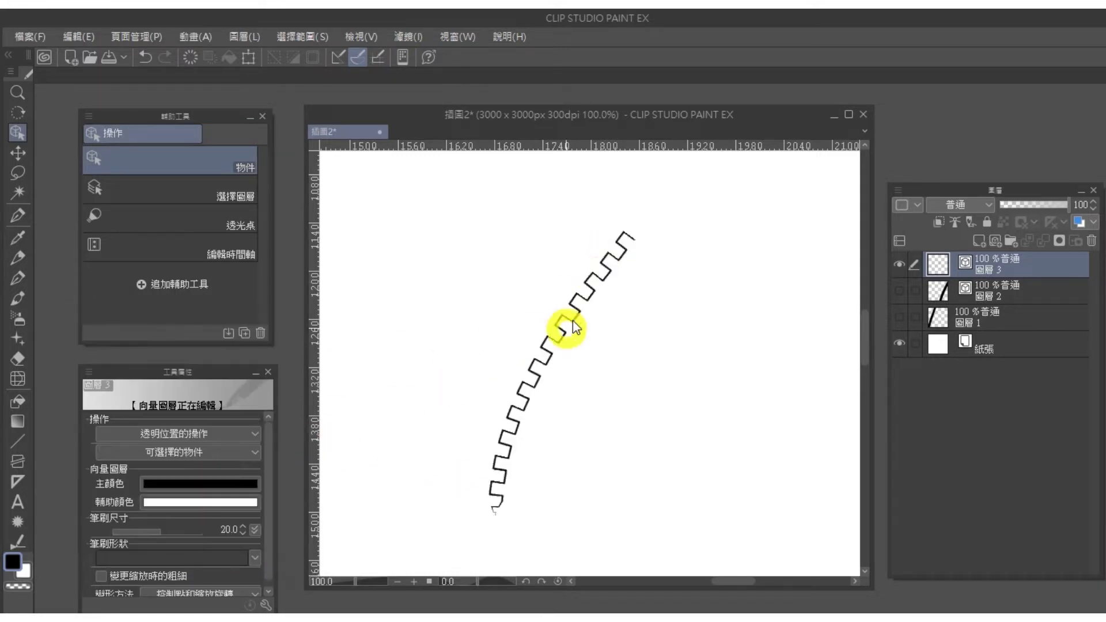
# Scale up the zigzag-patterned vector stroke on 圖層 3 with the transform command
pyautogui.scroll(-3, 448, 416)
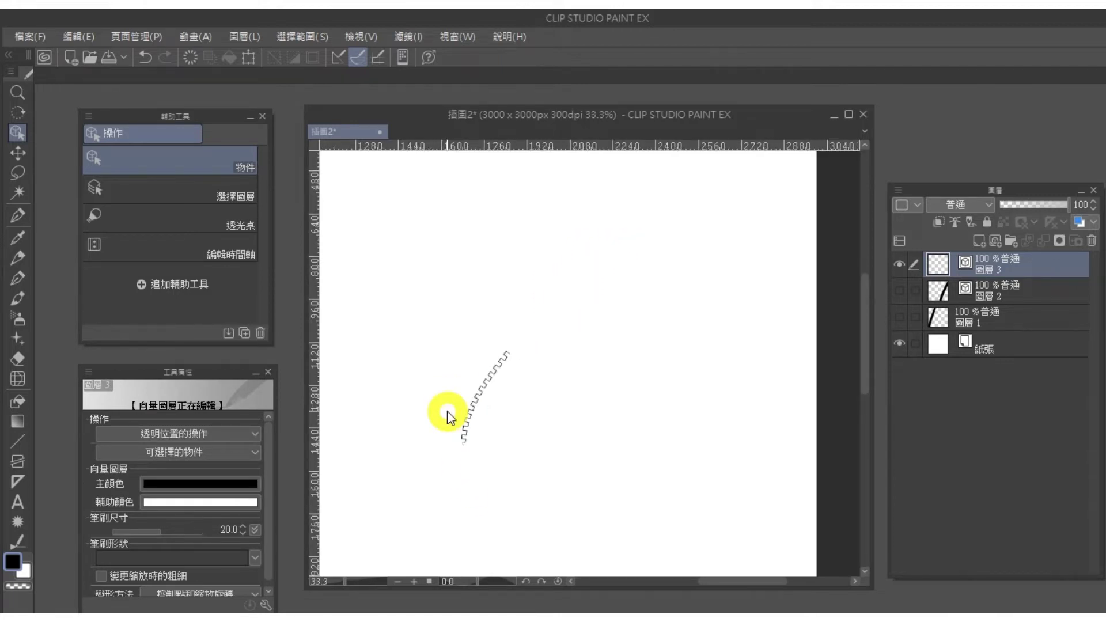
pyautogui.hotkey('ctrl', 't')
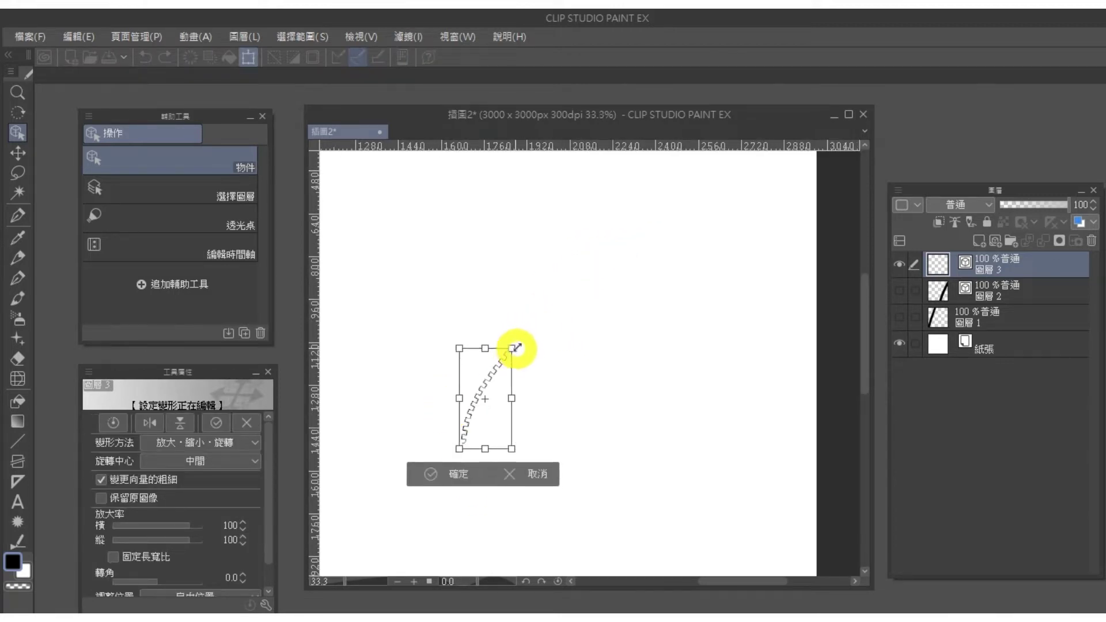
pyautogui.moveTo(510, 346); pyautogui.dragTo(727, 185)
pyautogui.press('Return')
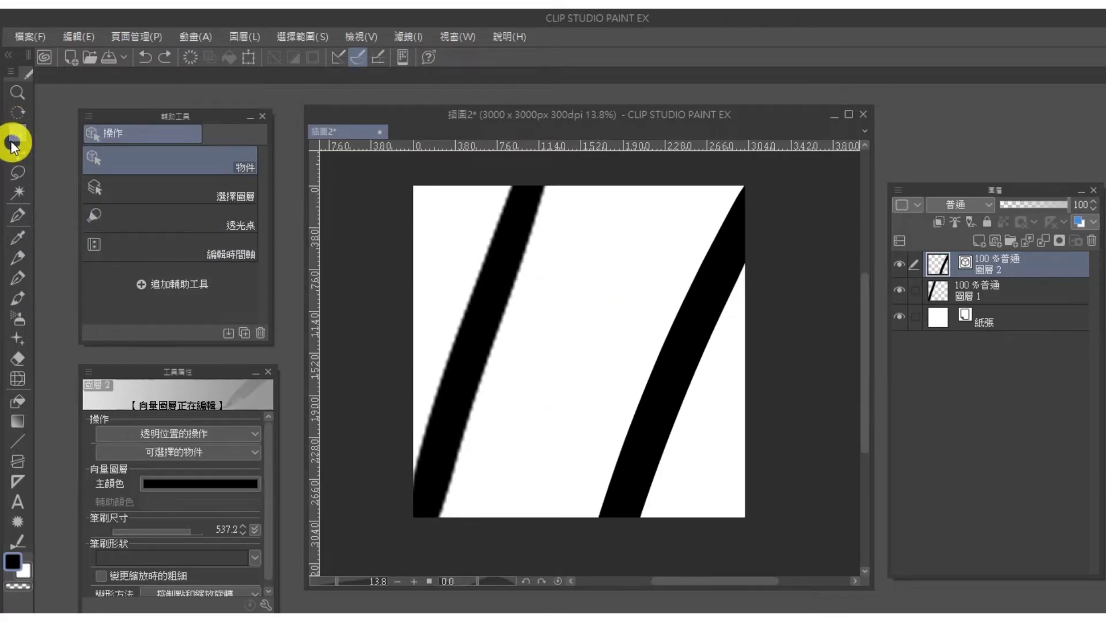
# Select the thick vector stroke on 圖層 2 and pull its middle toward the neighbouring raster stroke
pyautogui.click(696, 331)
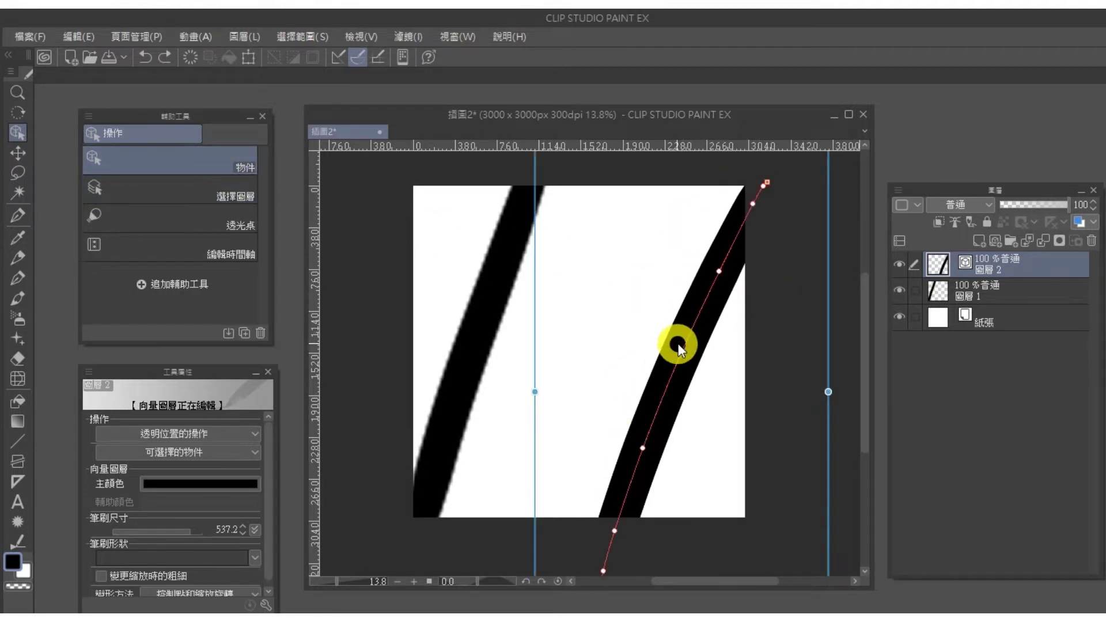
pyautogui.moveTo(678, 344)
pyautogui.mouseDown()
pyautogui.moveTo(585, 315)
pyautogui.moveTo(727, 375)
pyautogui.moveTo(673, 365)
pyautogui.moveTo(616, 420)
pyautogui.moveTo(607, 336)
pyautogui.moveTo(719, 386)
pyautogui.moveTo(622, 349)
pyautogui.mouseUp()
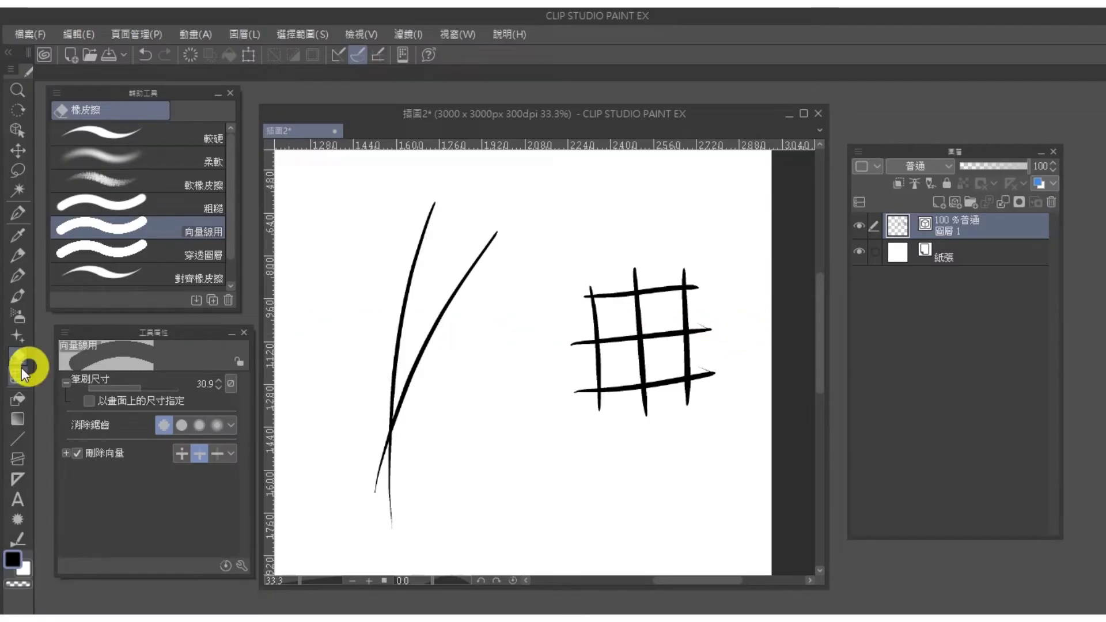
# Set the vector eraser to erase up to intersections, and trim the crossed tails of the two curves and segments of the grid
pyautogui.click(197, 453)
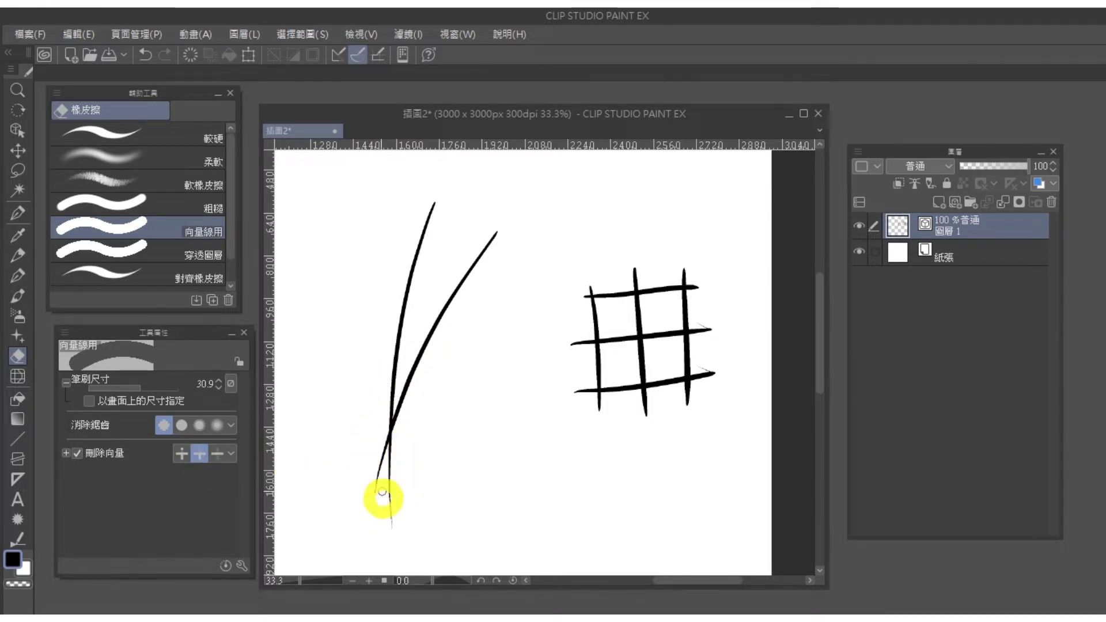
pyautogui.moveTo(358, 442); pyautogui.dragTo(427, 503)
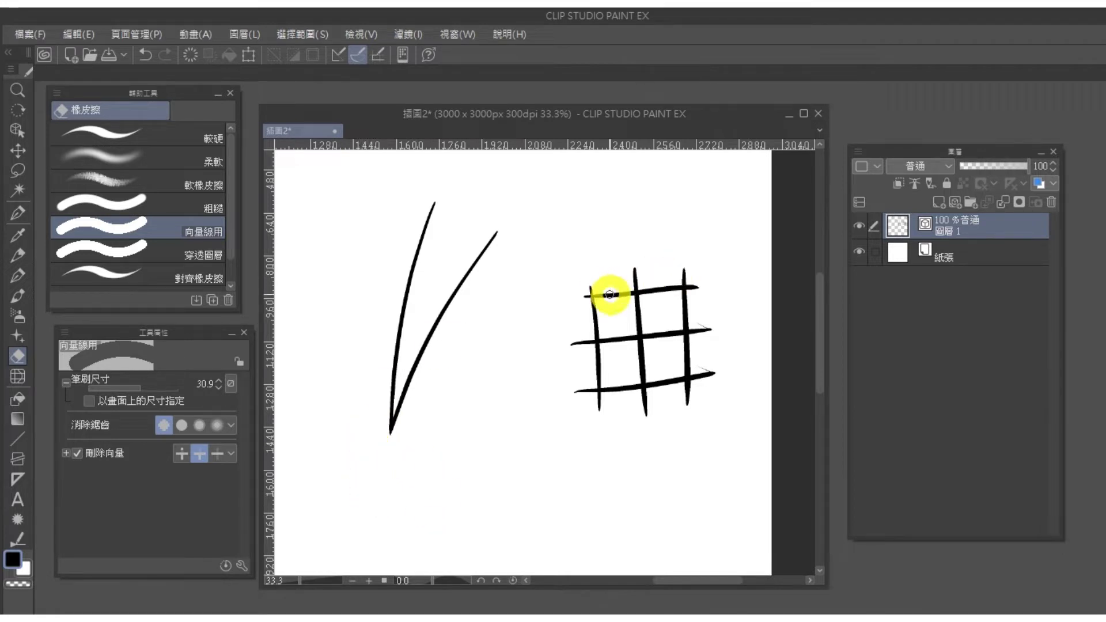
pyautogui.moveTo(605, 313)
pyautogui.mouseDown()
pyautogui.moveTo(583, 280)
pyautogui.moveTo(587, 289)
pyautogui.moveTo(708, 264)
pyautogui.moveTo(687, 274)
pyautogui.moveTo(710, 407)
pyautogui.moveTo(693, 396)
pyautogui.moveTo(583, 401)
pyautogui.moveTo(585, 272)
pyautogui.moveTo(593, 444)
pyautogui.mouseUp()
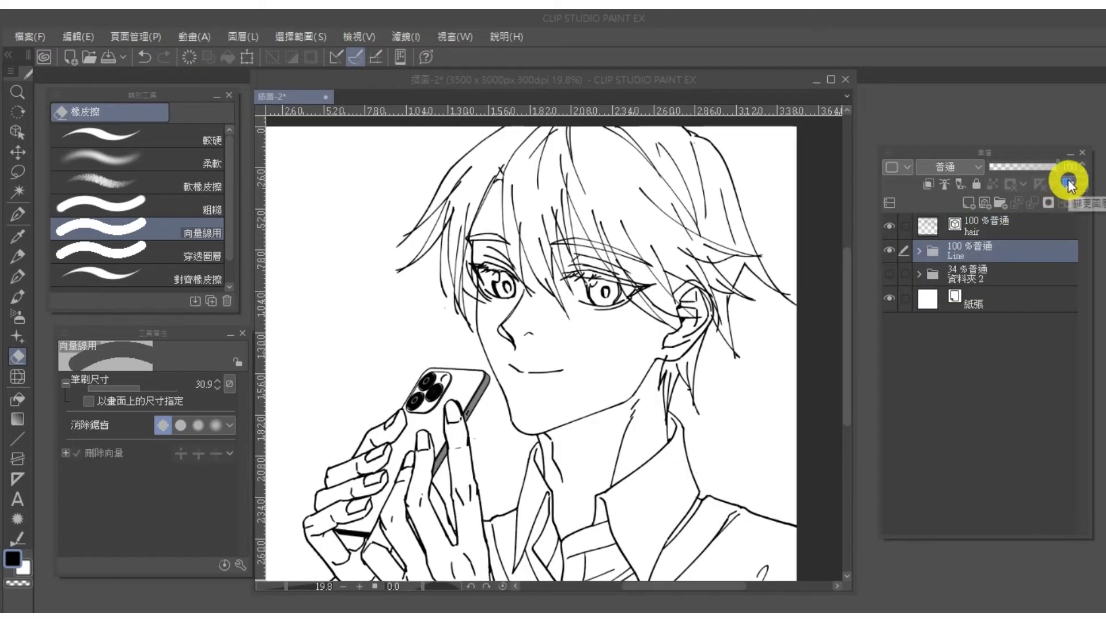
# Apply the blue layer colour to the Line folder, make the hair layer active, and check the hair with the Line folder hidden
pyautogui.click(1068, 184)
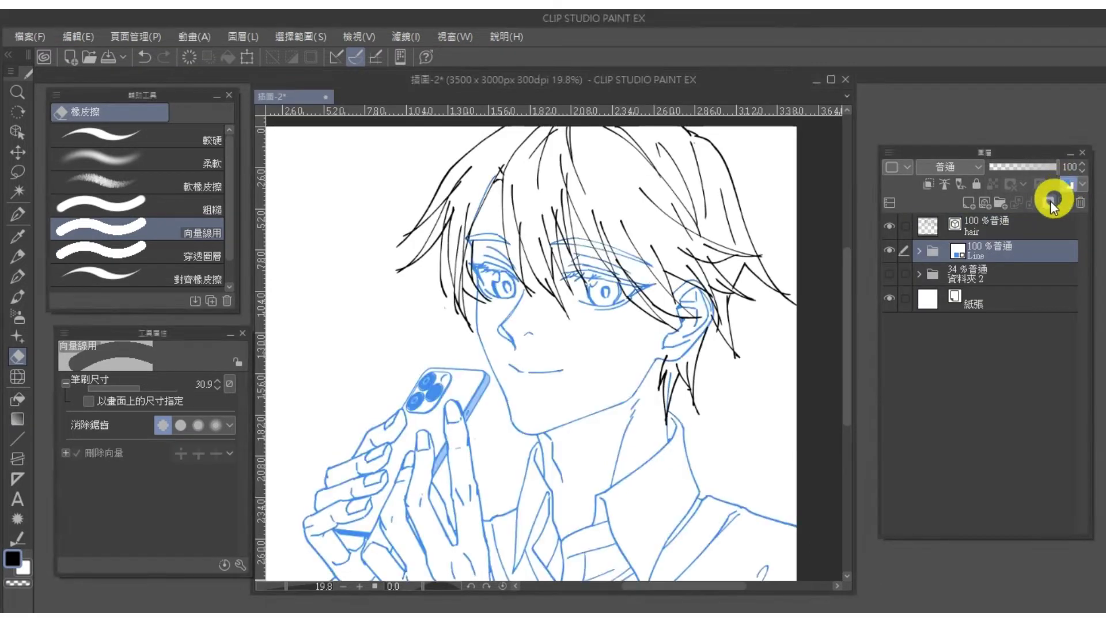
pyautogui.click(987, 226)
pyautogui.click(889, 251)
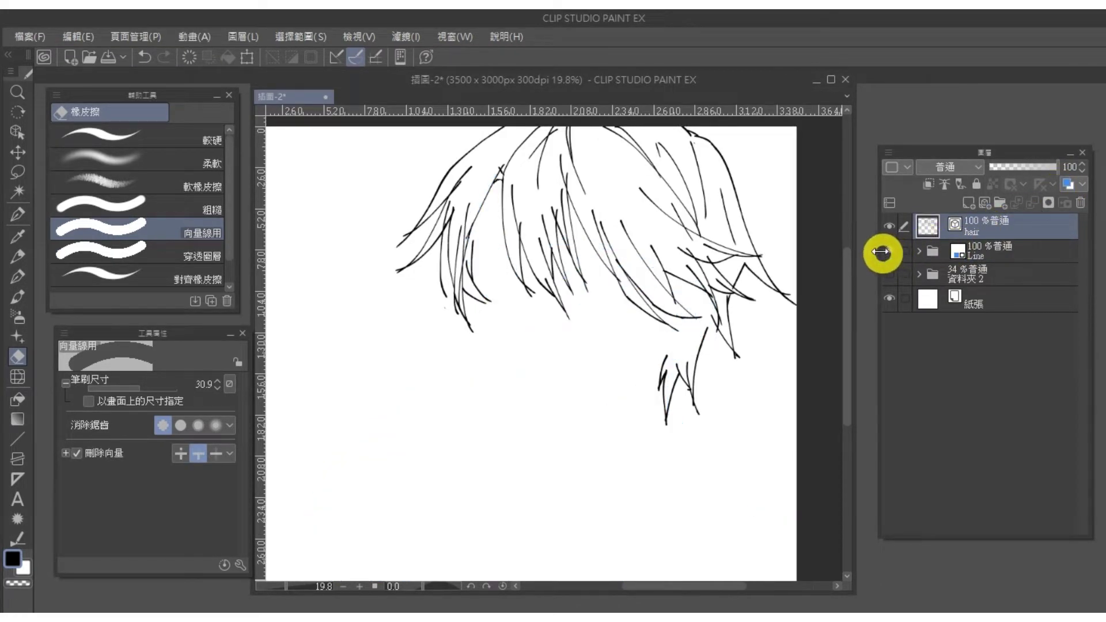
pyautogui.click(889, 251)
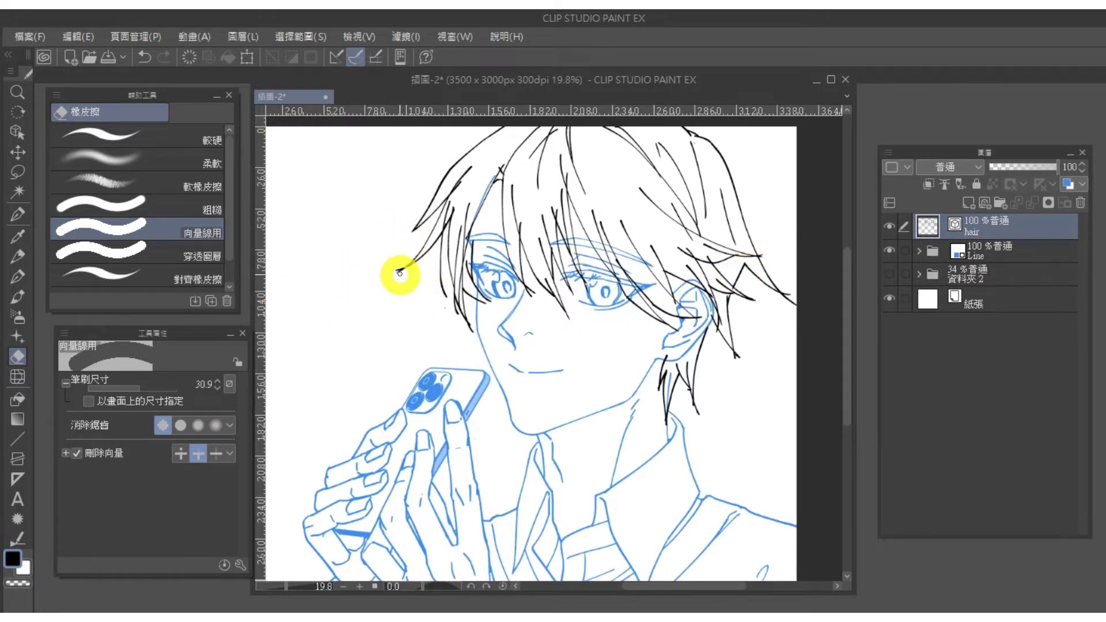
# Trim the overshooting line ends of the hair locks beside the left eye with the vector eraser
pyautogui.scroll(1, 379, 259)
pyautogui.scroll(1, 379, 259)
pyautogui.scroll(1, 563, 301)
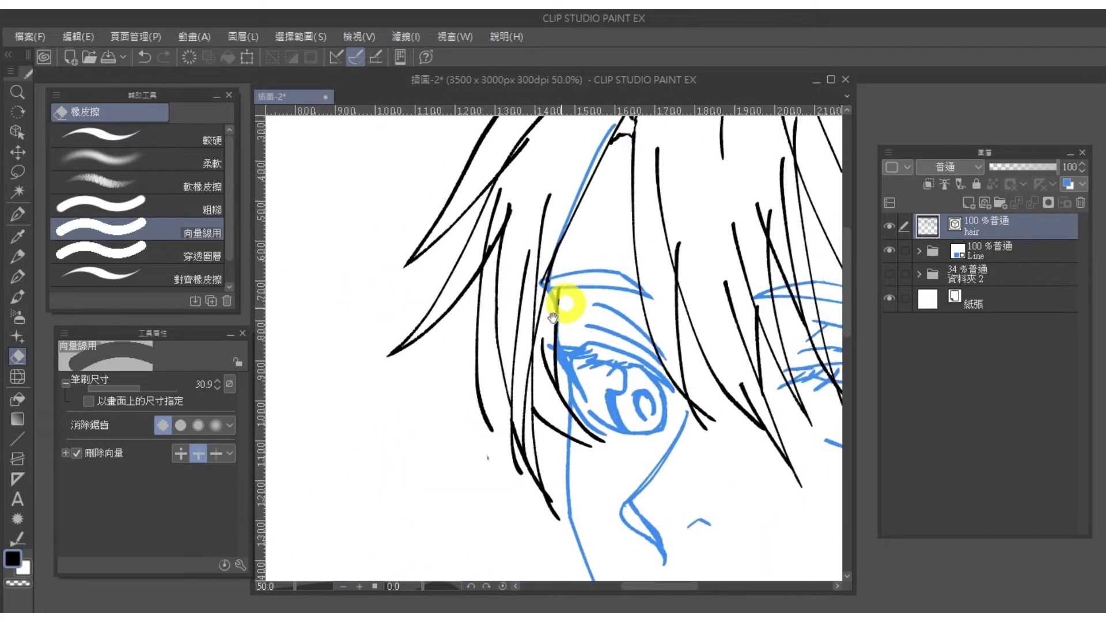
pyautogui.moveTo(464, 250)
pyautogui.mouseDown()
pyautogui.moveTo(448, 334)
pyautogui.moveTo(509, 168)
pyautogui.moveTo(512, 221)
pyautogui.mouseUp()
pyautogui.moveTo(491, 399); pyautogui.dragTo(476, 323)
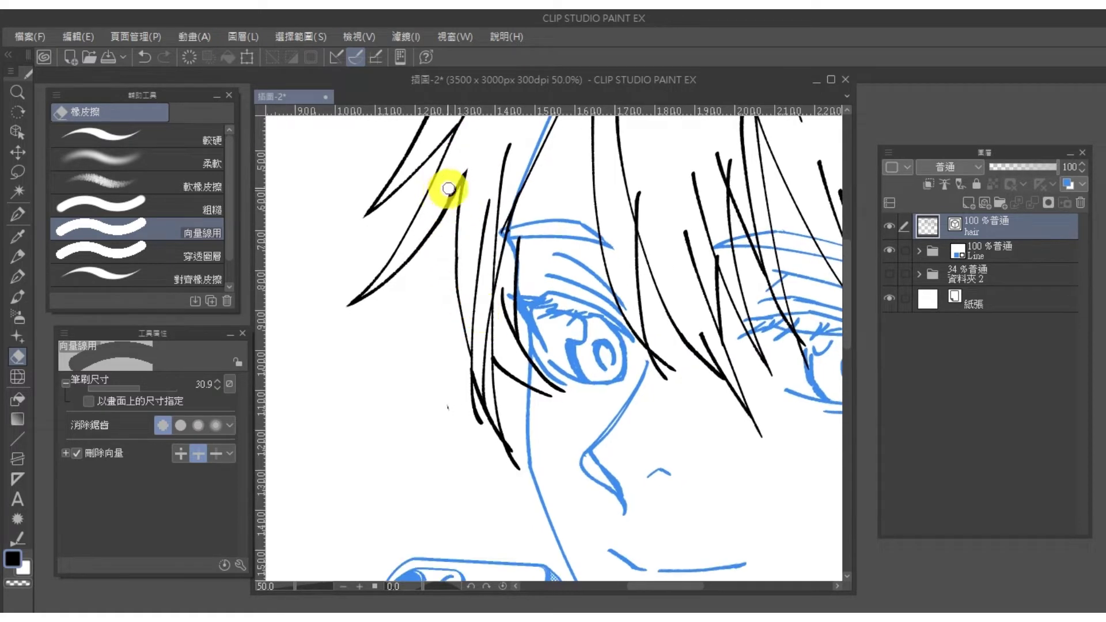
pyautogui.moveTo(450, 190); pyautogui.dragTo(457, 180)
pyautogui.hotkey('ctrl', 'z')
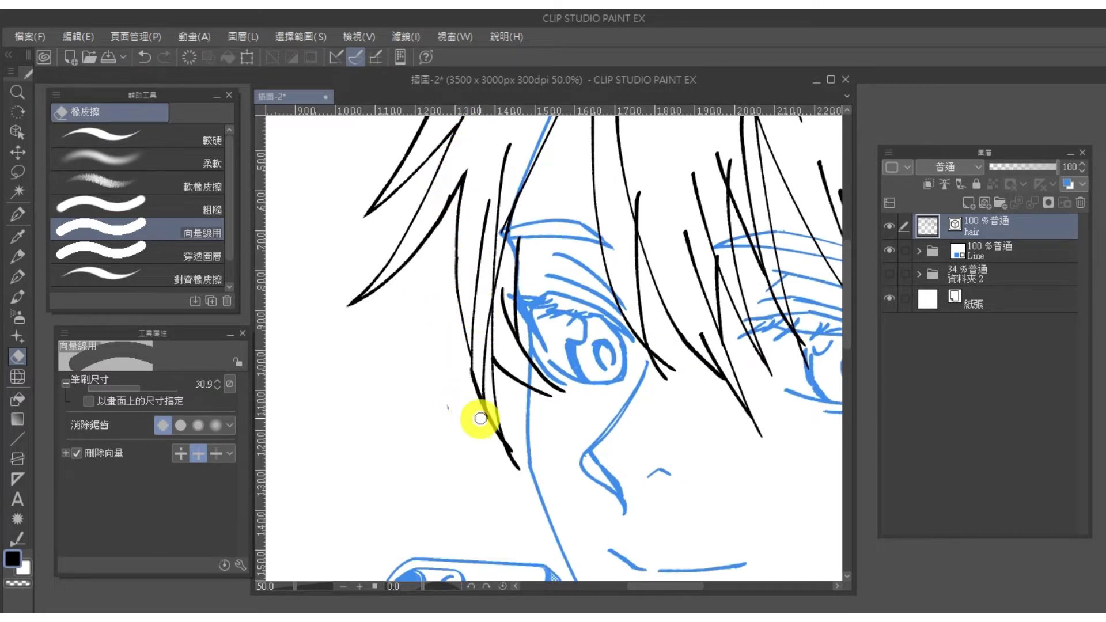
pyautogui.moveTo(480, 418)
pyautogui.mouseDown()
pyautogui.moveTo(477, 370)
pyautogui.moveTo(513, 440)
pyautogui.moveTo(538, 382)
pyautogui.moveTo(536, 309)
pyautogui.moveTo(525, 379)
pyautogui.mouseUp()
pyautogui.moveTo(561, 260); pyautogui.dragTo(504, 352)
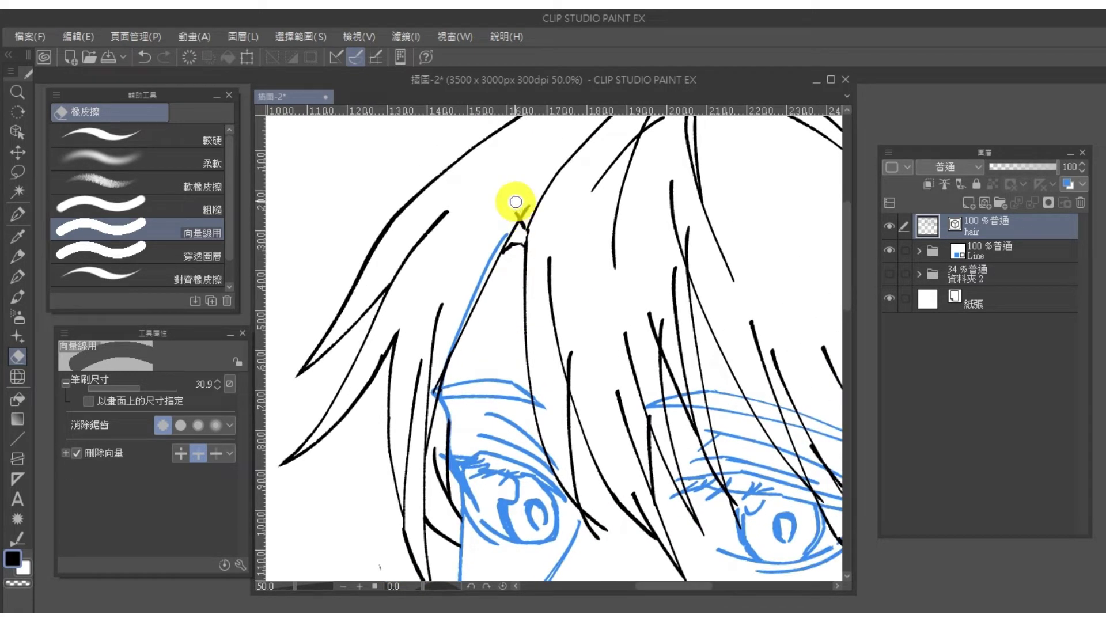
# Erase the crossed line ends at the parting and at the tips of the fringe between the eyes
pyautogui.moveTo(515, 202); pyautogui.dragTo(508, 221)
pyautogui.moveTo(577, 370); pyautogui.dragTo(537, 301)
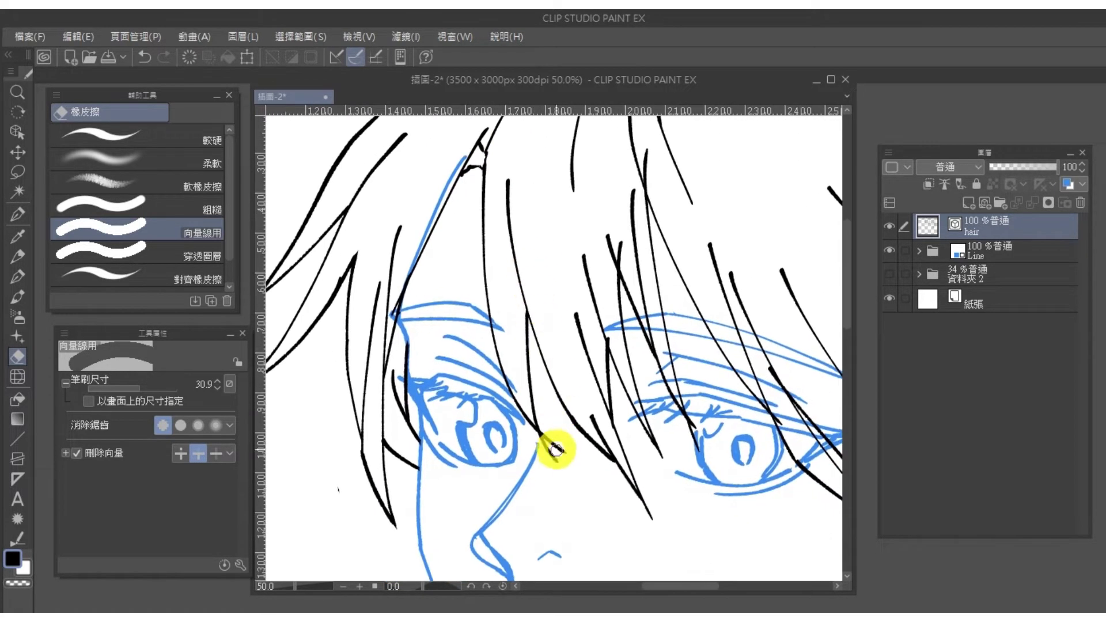
pyautogui.moveTo(556, 449)
pyautogui.mouseDown()
pyautogui.moveTo(601, 466)
pyautogui.moveTo(655, 523)
pyautogui.moveTo(684, 459)
pyautogui.moveTo(655, 455)
pyautogui.moveTo(691, 436)
pyautogui.mouseUp()
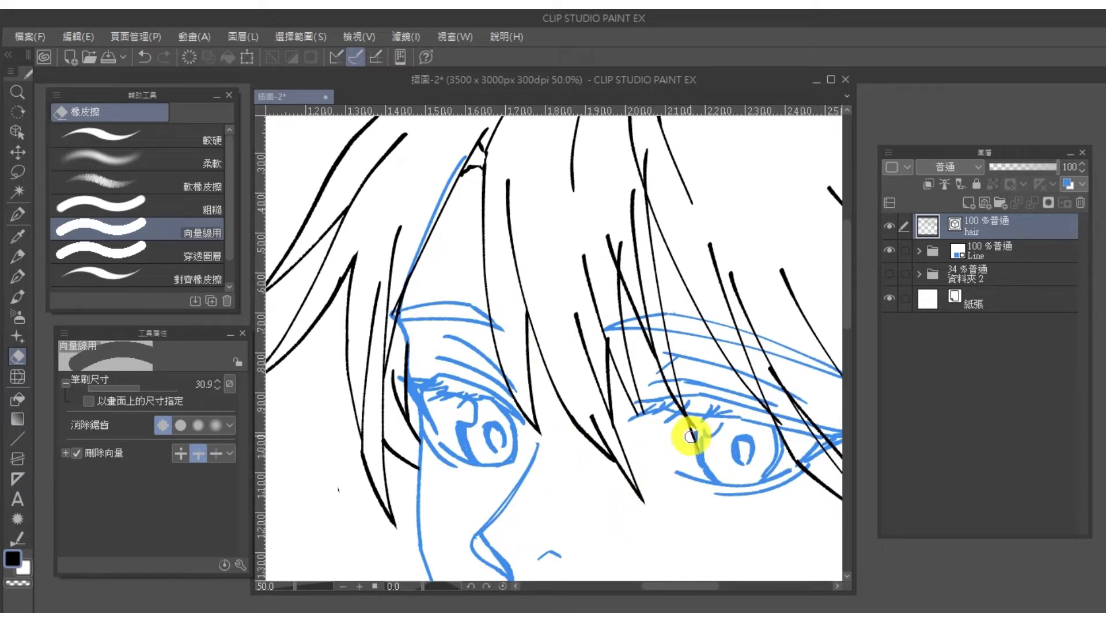
# Undo the last erasure at the outer lock tips above the ear and set the vector eraser's brush size to 11.8
pyautogui.scroll(2, 632, 216)
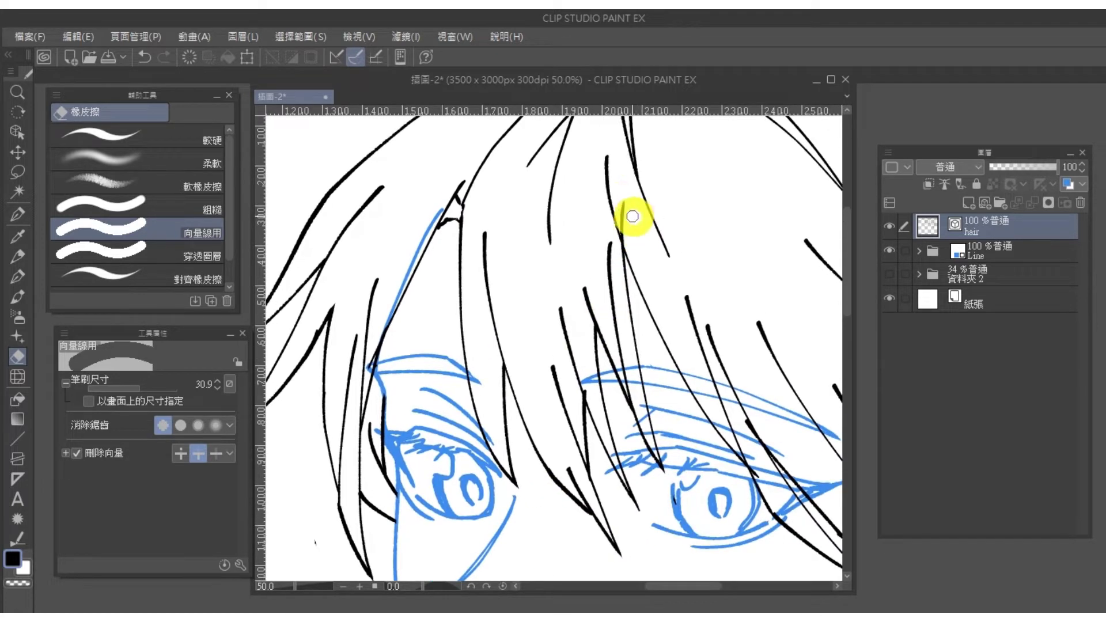
pyautogui.scroll(2, 587, 209)
pyautogui.hscroll(3, 672, 328)
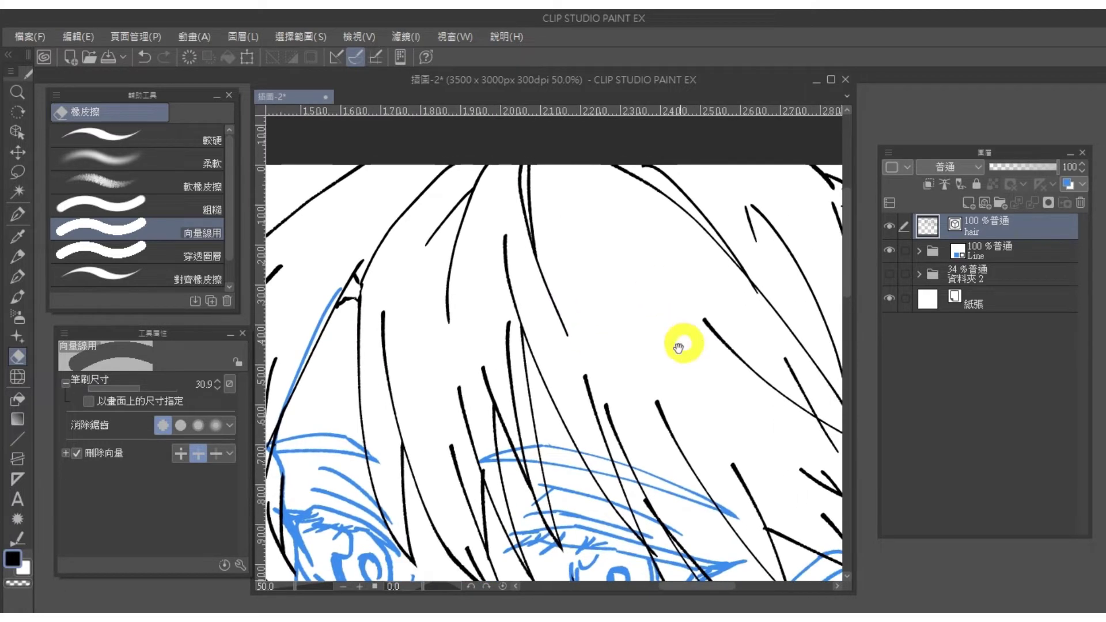
pyautogui.moveTo(680, 345); pyautogui.dragTo(546, 264)
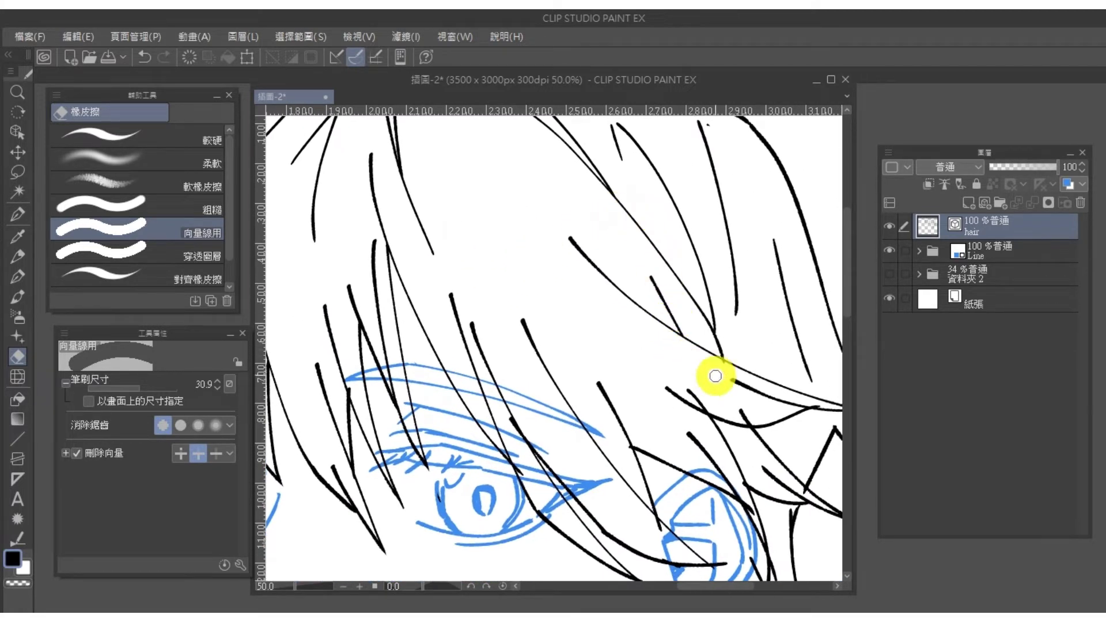
pyautogui.hscroll(3, 736, 362)
pyautogui.scroll(-1, 736, 362)
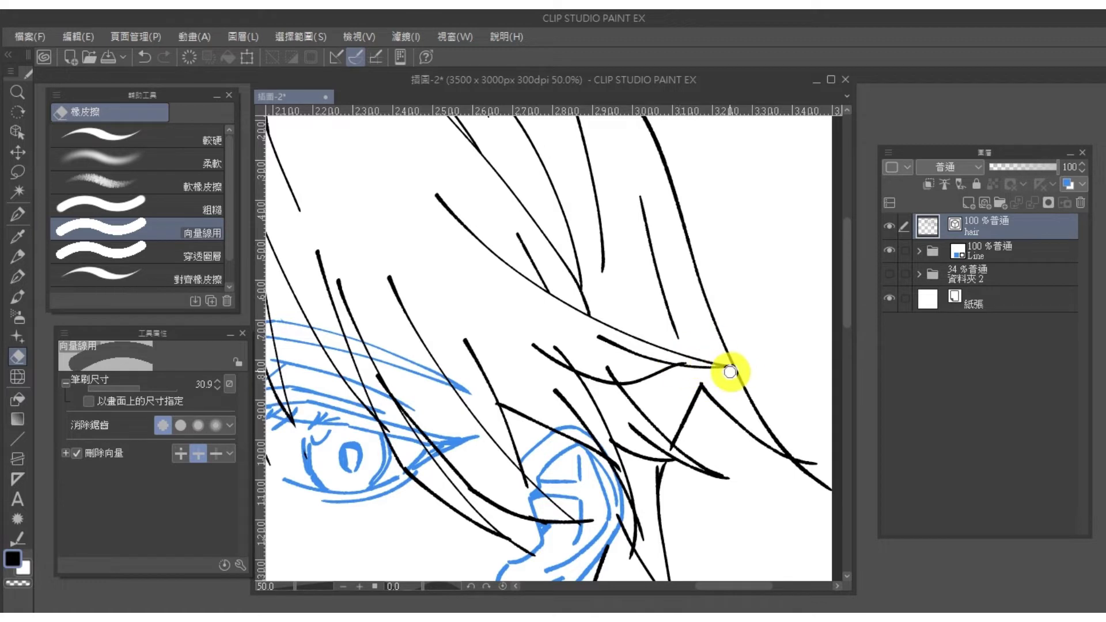
pyautogui.click(729, 372)
pyautogui.hotkey('ctrl', 'z')
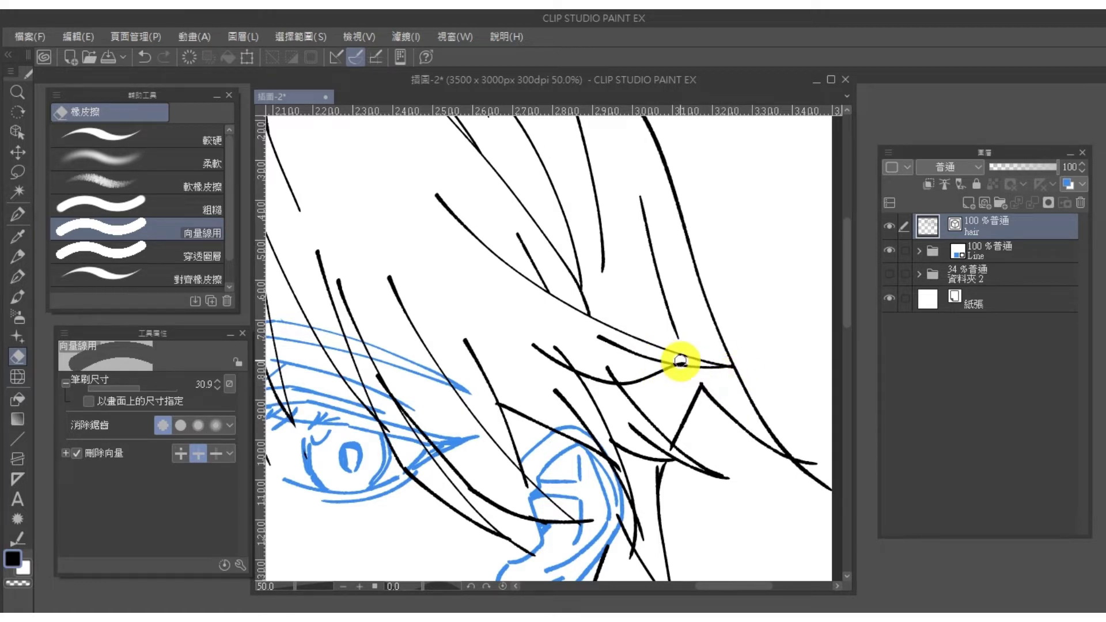
pyautogui.click(132, 387)
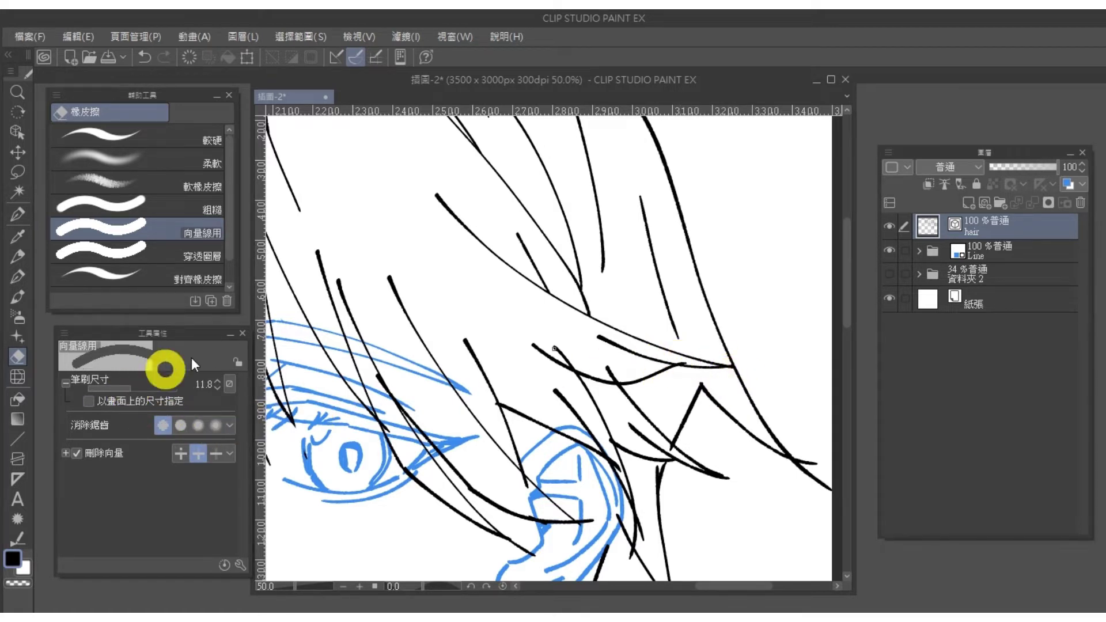
# Erase the protruding line ends at the crossings of the outer locks above the ear
pyautogui.click(697, 359)
pyautogui.click(684, 362)
pyautogui.moveTo(807, 444)
pyautogui.mouseDown()
pyautogui.moveTo(735, 375)
pyautogui.moveTo(734, 427)
pyautogui.mouseUp()
pyautogui.moveTo(647, 437); pyautogui.dragTo(684, 417)
pyautogui.click(636, 358)
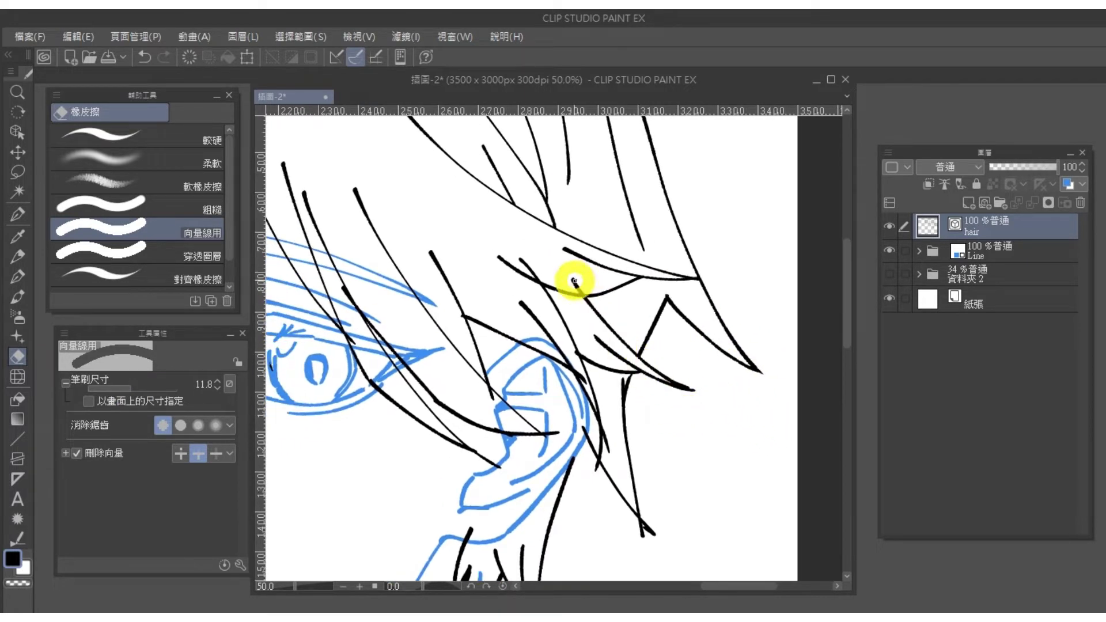
pyautogui.click(534, 271)
pyautogui.click(577, 287)
# Trim the overlapping line ends at the tips of the locks behind and across the ear
pyautogui.moveTo(566, 330); pyautogui.dragTo(604, 315)
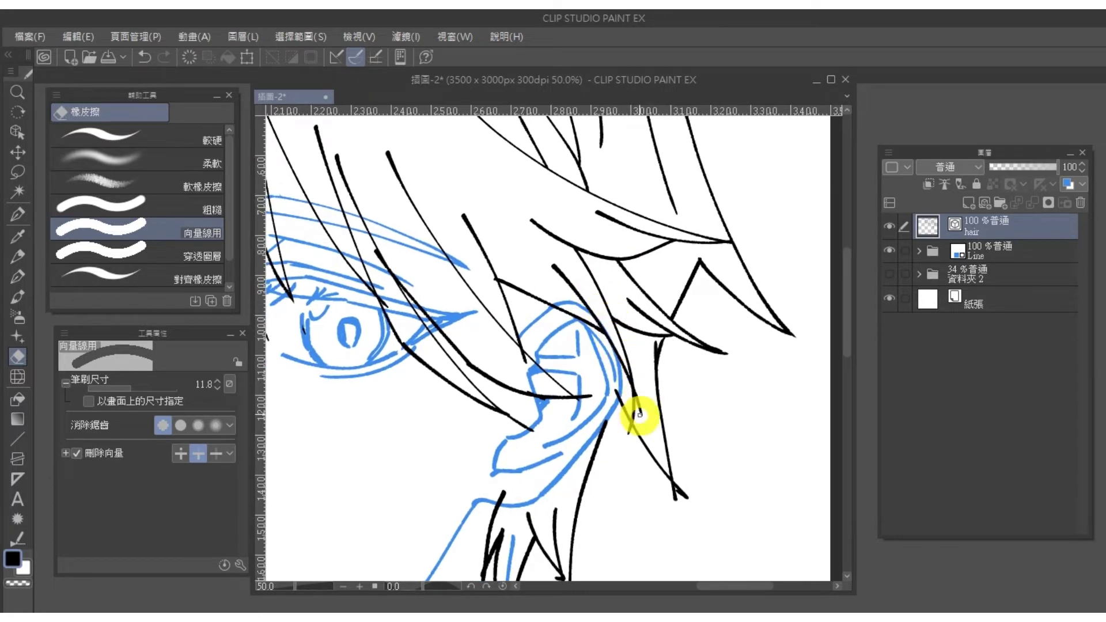
pyautogui.moveTo(641, 416); pyautogui.dragTo(632, 404)
pyautogui.moveTo(695, 494); pyautogui.dragTo(670, 490)
pyautogui.moveTo(567, 452); pyautogui.dragTo(641, 432)
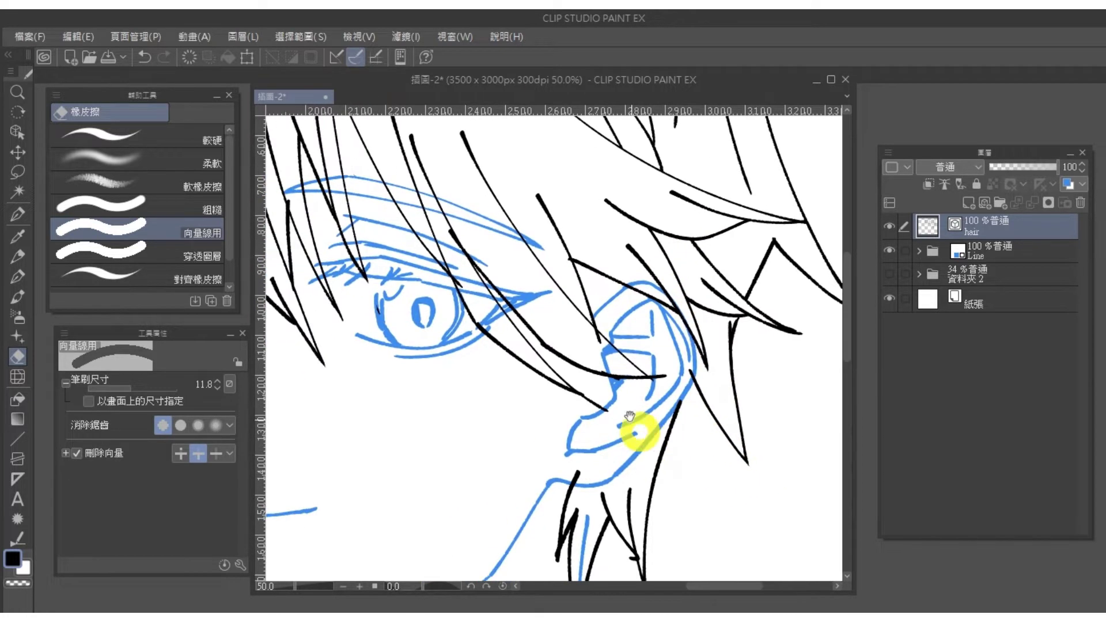
pyautogui.moveTo(605, 346); pyautogui.dragTo(597, 342)
pyautogui.moveTo(660, 375); pyautogui.dragTo(662, 381)
# Clean up the crossed tips of the short hair strands below the ear with the vector eraser
pyautogui.moveTo(625, 419)
pyautogui.mouseDown()
pyautogui.moveTo(614, 384)
pyautogui.moveTo(600, 386)
pyautogui.moveTo(631, 366)
pyautogui.moveTo(639, 430)
pyautogui.moveTo(643, 357)
pyautogui.mouseUp()
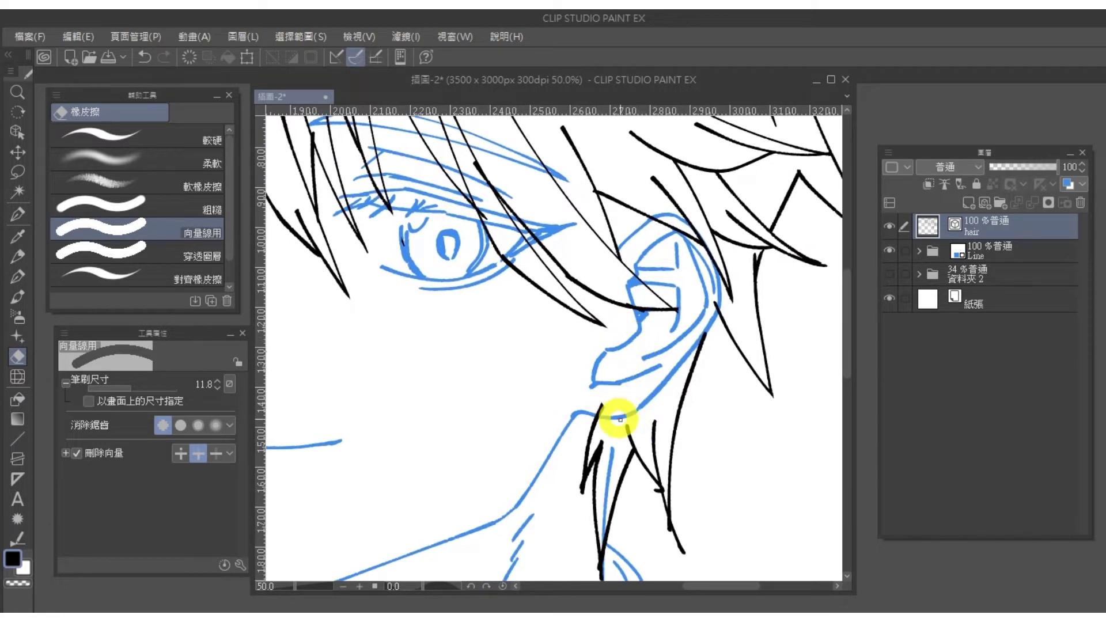
pyautogui.scroll(-2, 651, 438)
pyautogui.moveTo(656, 450); pyautogui.dragTo(673, 434)
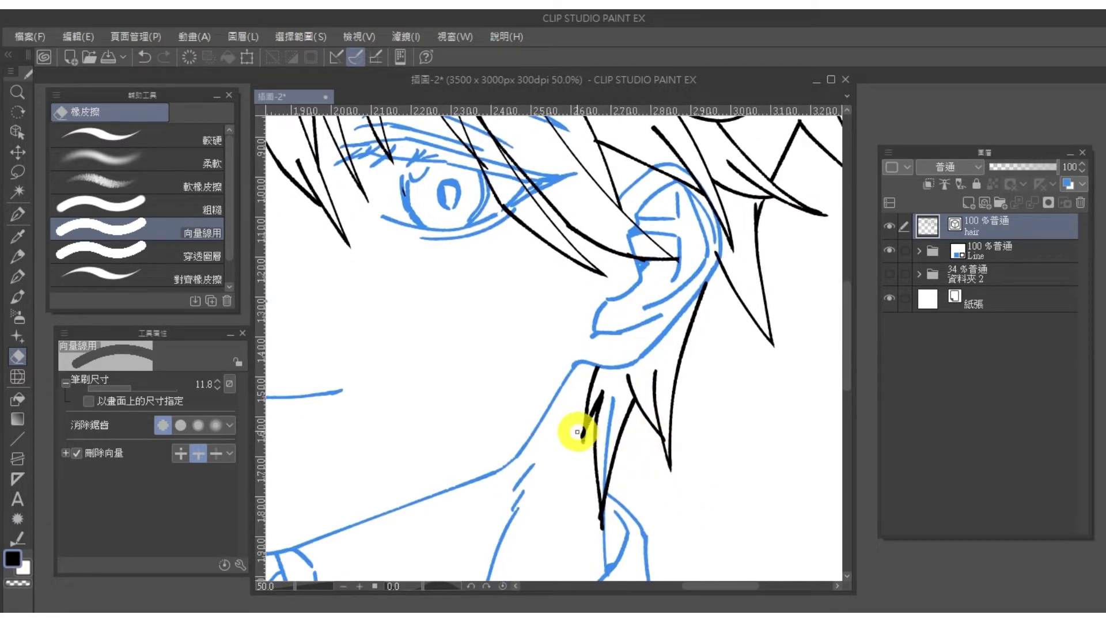
pyautogui.moveTo(603, 525); pyautogui.dragTo(610, 536)
pyautogui.hotkey('ctrl', 'z')
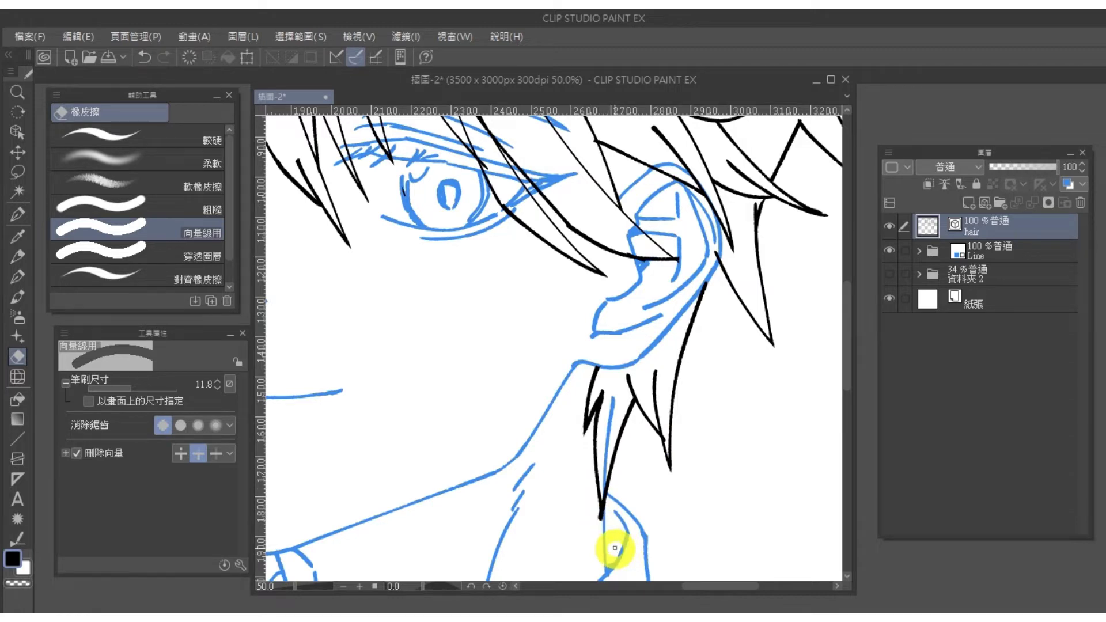
# Review the fringe and the whole drawing, and make the Line folder active
pyautogui.moveTo(453, 258); pyautogui.dragTo(546, 422)
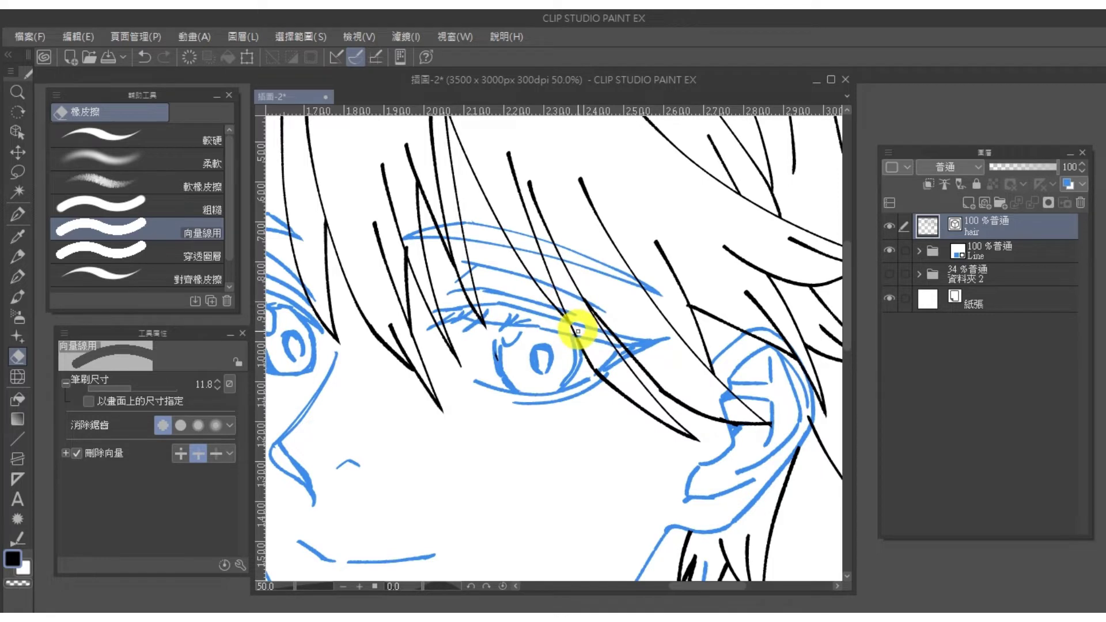
pyautogui.moveTo(522, 363); pyautogui.dragTo(605, 414)
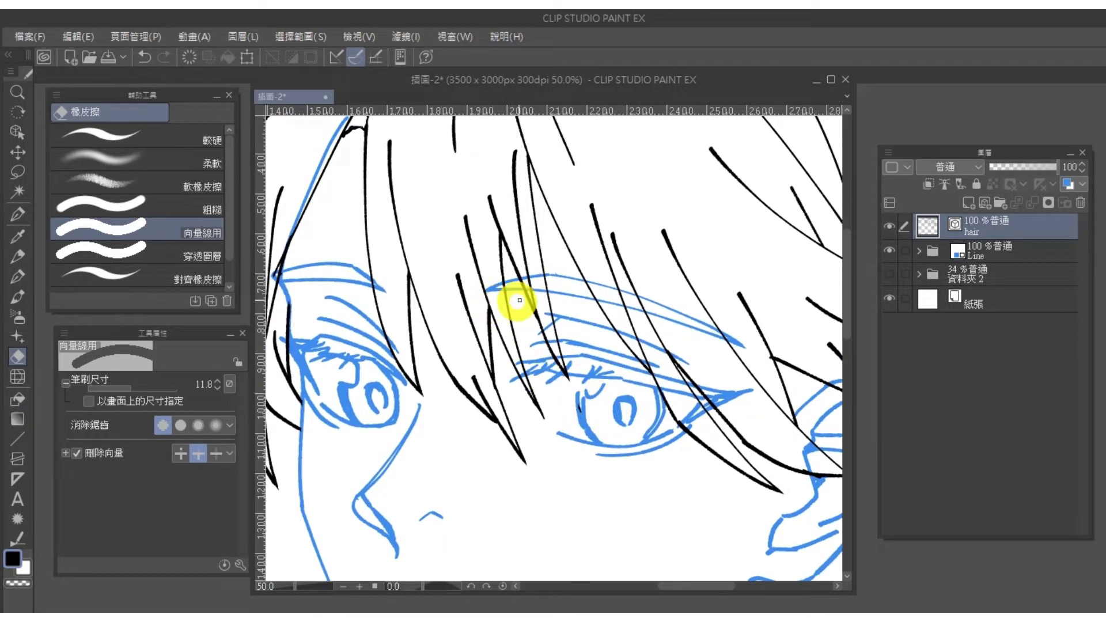
pyautogui.scroll(-4, 564, 259)
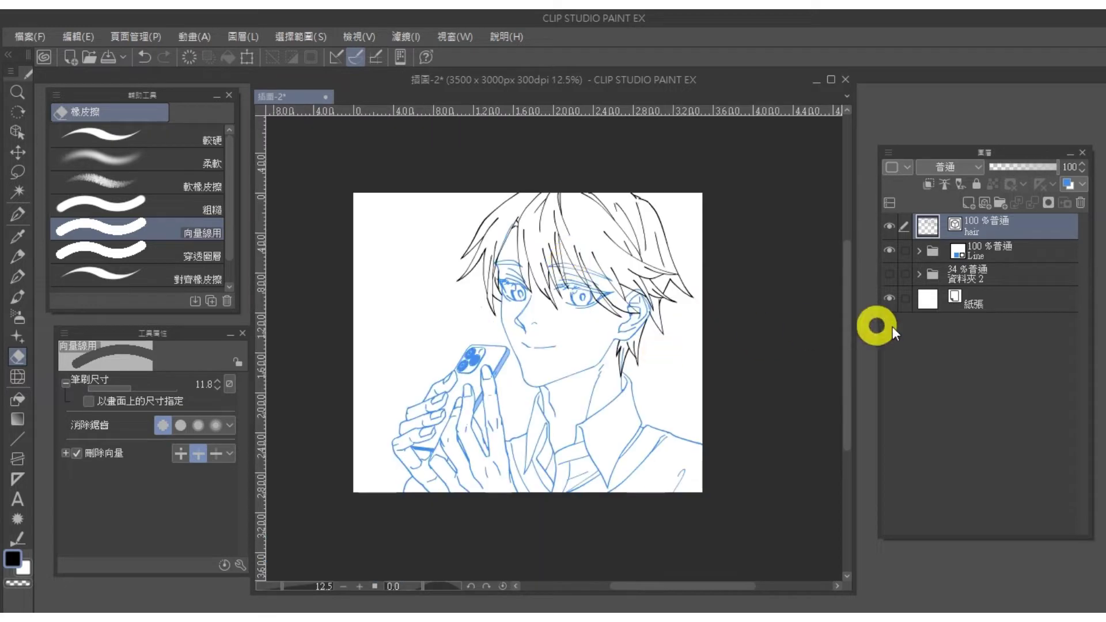
pyautogui.click(999, 249)
pyautogui.moveTo(728, 273); pyautogui.dragTo(745, 301)
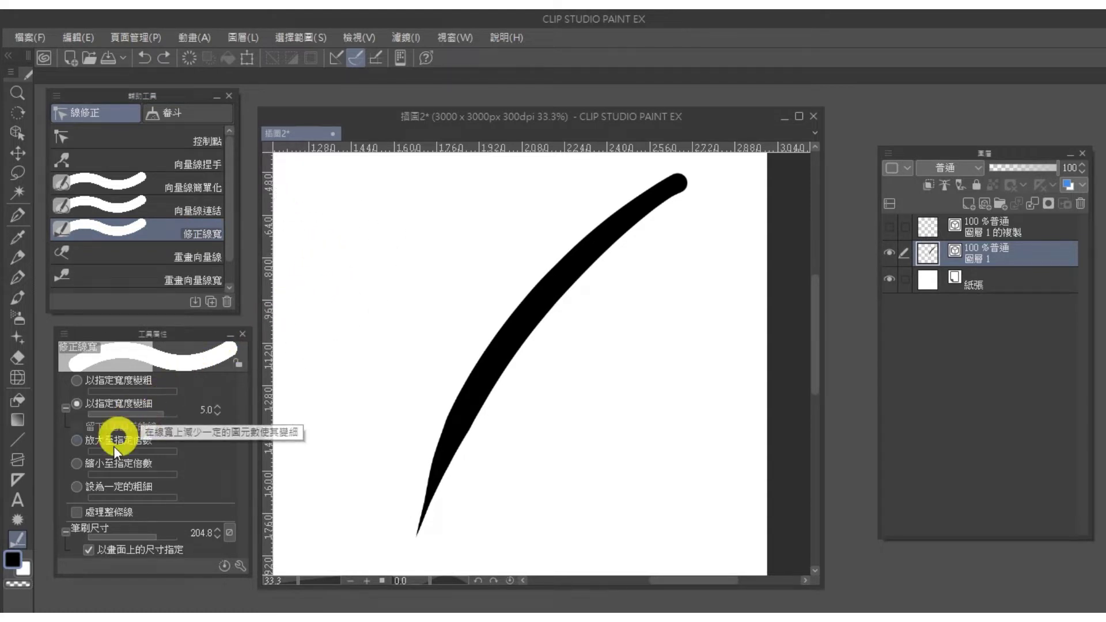
# In 插圖2, narrow the thick stroke on 圖層 1 along its full length by a specified width of 5.0
pyautogui.click(144, 464)
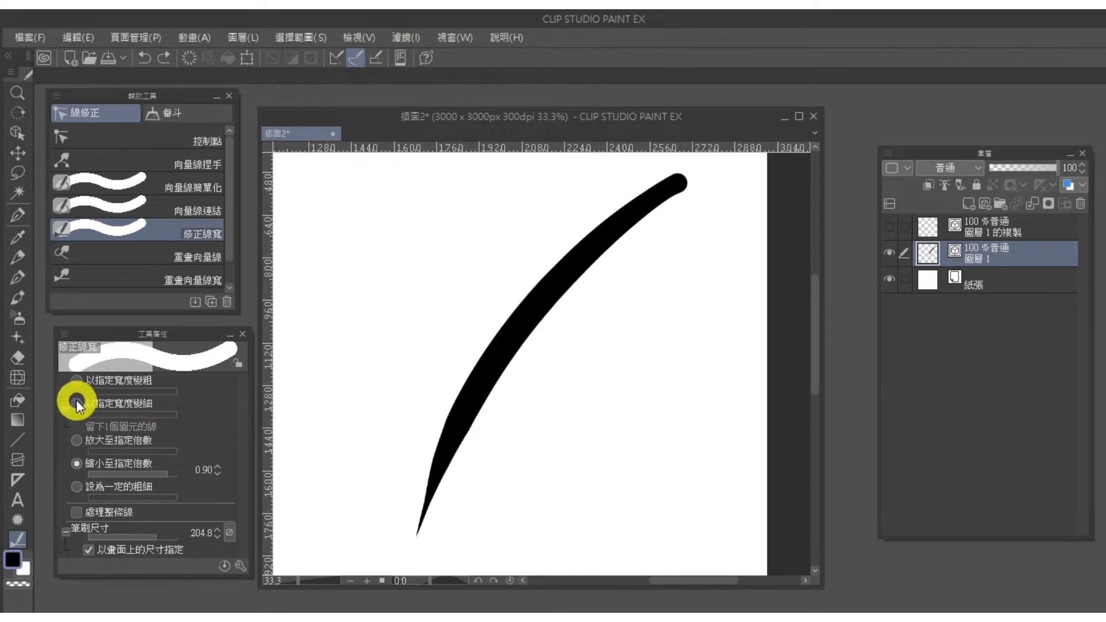
pyautogui.click(76, 402)
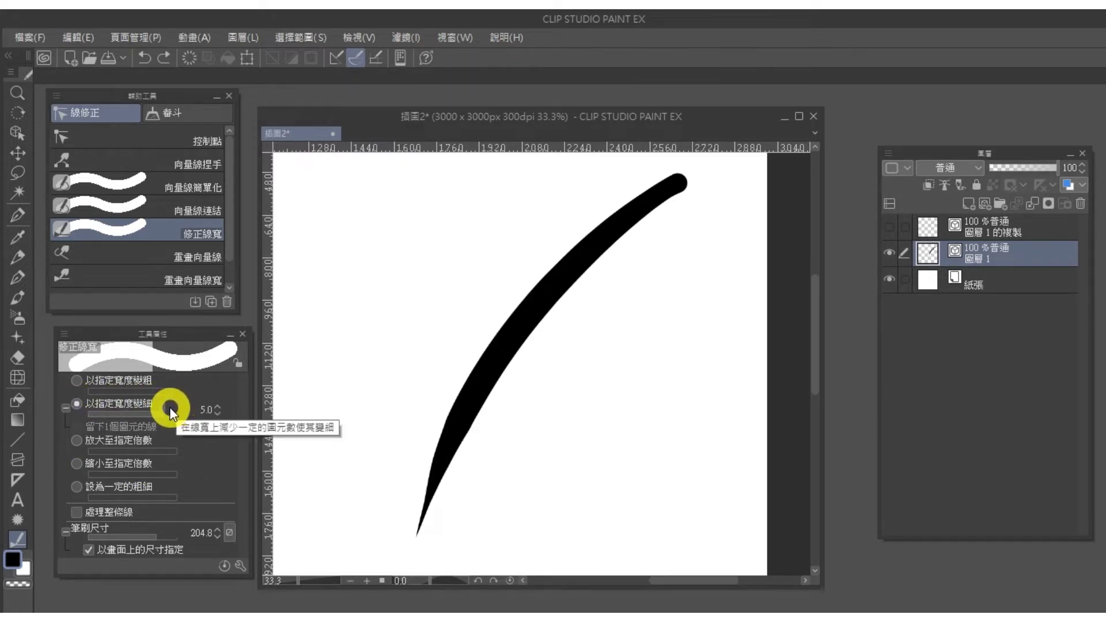
pyautogui.moveTo(616, 202); pyautogui.dragTo(433, 491)
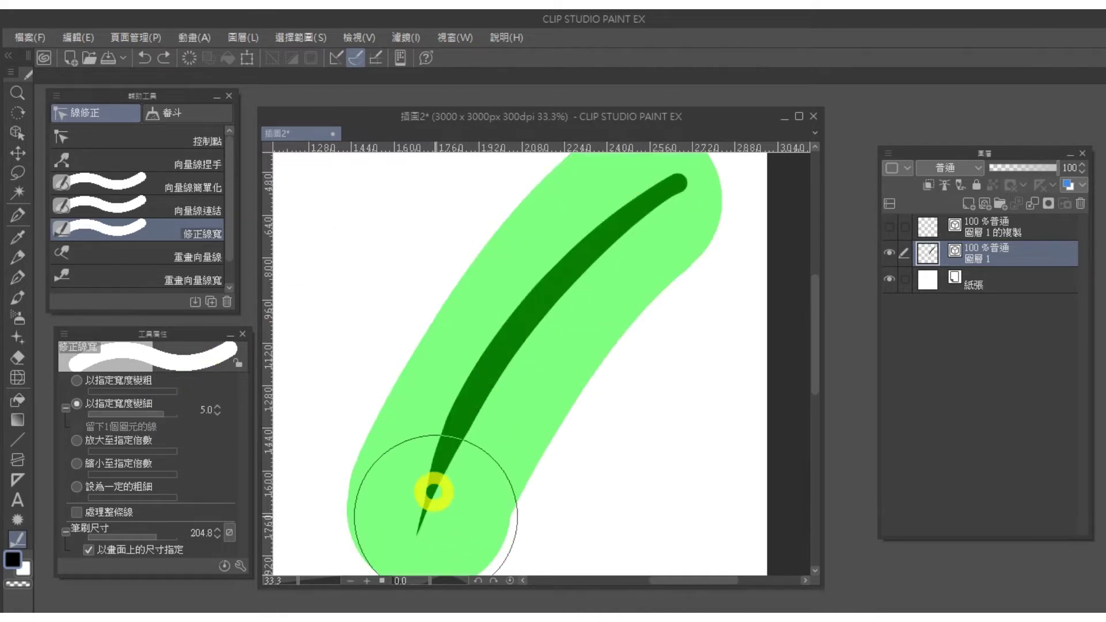
pyautogui.moveTo(676, 183)
pyautogui.mouseDown()
pyautogui.moveTo(594, 217)
pyautogui.moveTo(436, 452)
pyautogui.mouseUp()
pyautogui.moveTo(656, 187); pyautogui.dragTo(425, 501)
pyautogui.moveTo(663, 189)
pyautogui.mouseDown()
pyautogui.moveTo(644, 193)
pyautogui.moveTo(432, 495)
pyautogui.mouseUp()
pyautogui.moveTo(639, 209); pyautogui.dragTo(446, 467)
pyautogui.moveTo(627, 207); pyautogui.dragTo(450, 460)
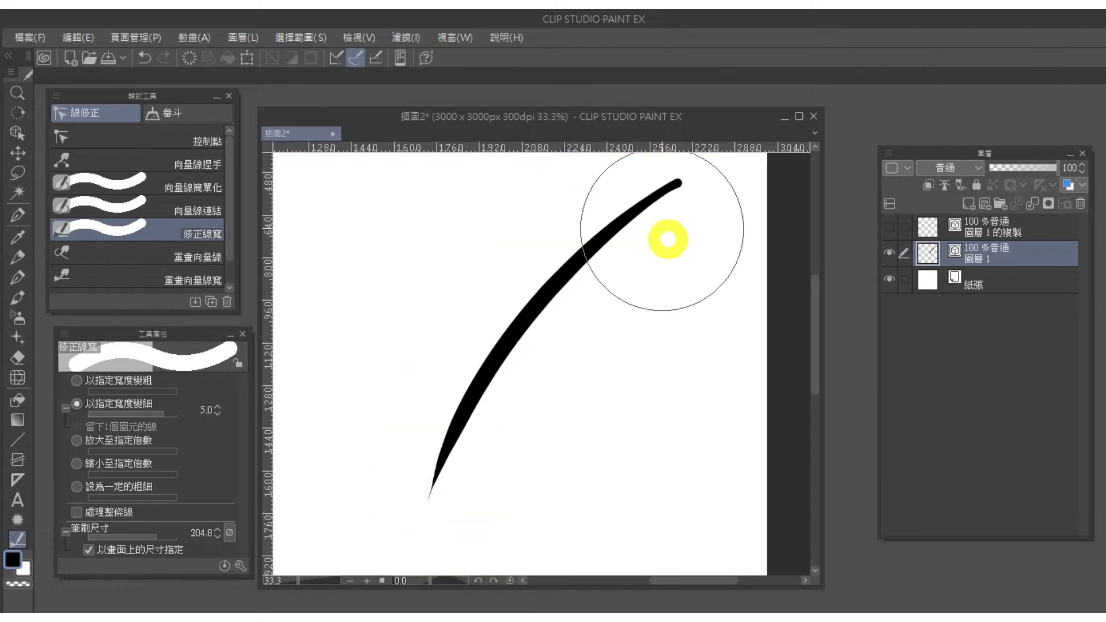
pyautogui.moveTo(671, 213); pyautogui.dragTo(444, 497)
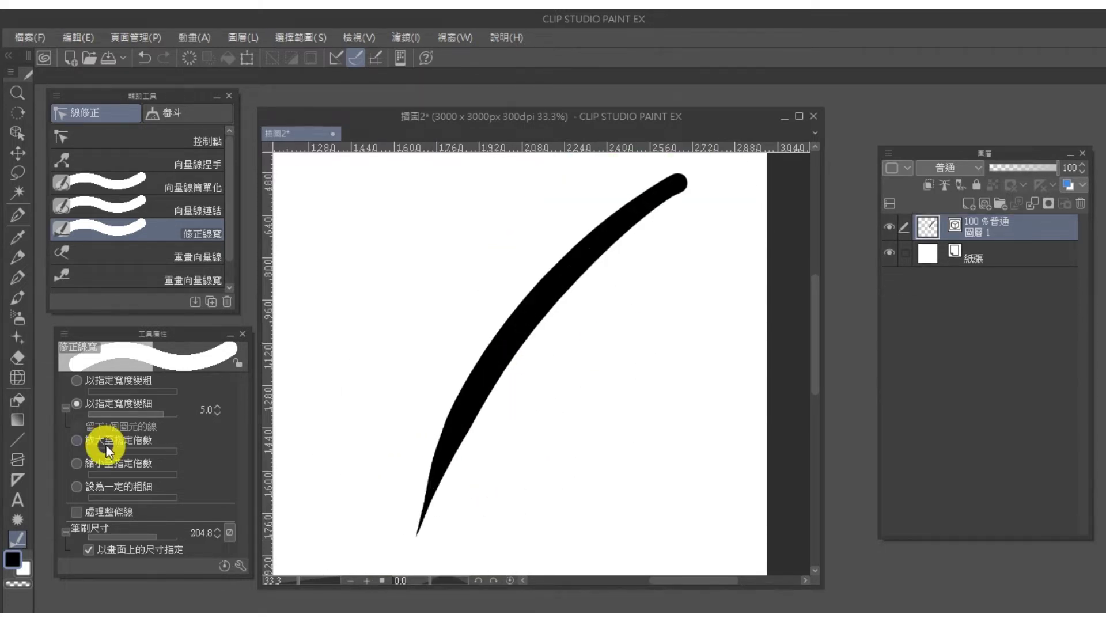
# Narrow the thick stroke on 圖層 1 repeatedly by reducing its width to a factor of 0.90
pyautogui.click(79, 464)
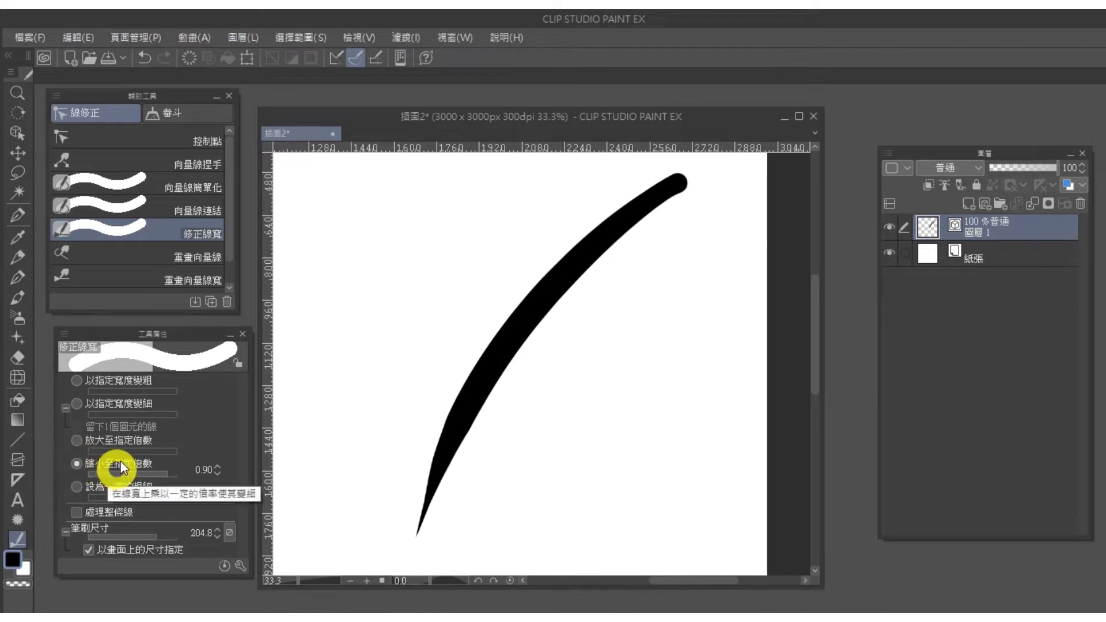
pyautogui.moveTo(696, 173); pyautogui.dragTo(441, 506)
pyautogui.moveTo(712, 174); pyautogui.dragTo(459, 451)
pyautogui.moveTo(711, 174)
pyautogui.mouseDown()
pyautogui.moveTo(590, 259)
pyautogui.moveTo(459, 452)
pyautogui.mouseUp()
pyautogui.moveTo(719, 178)
pyautogui.mouseDown()
pyautogui.moveTo(443, 500)
pyautogui.moveTo(469, 500)
pyautogui.mouseUp()
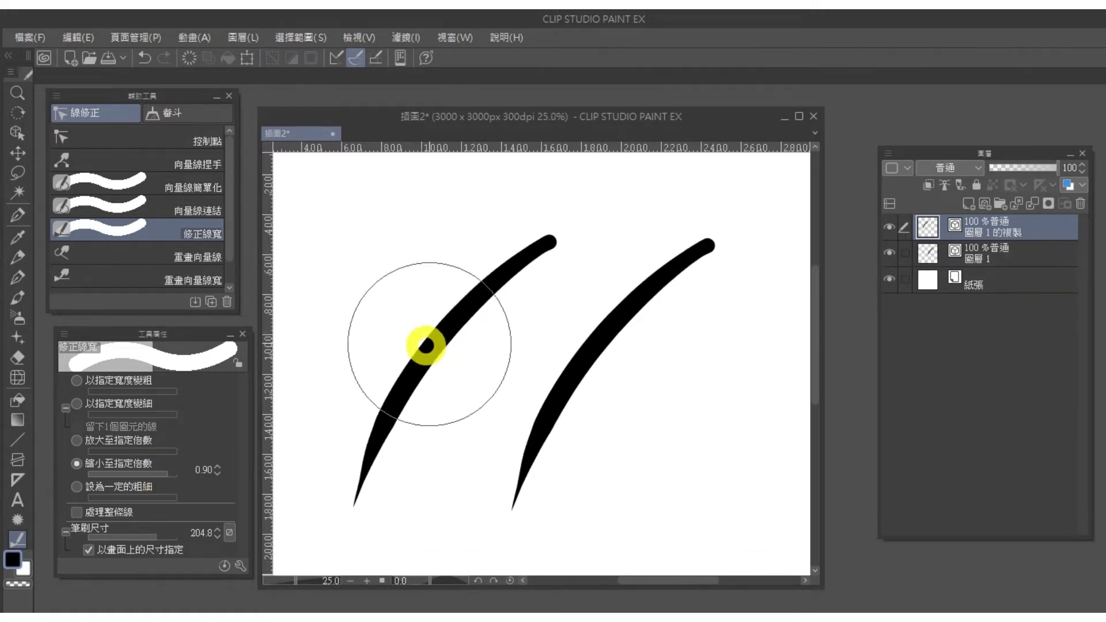
# Narrow the left stroke on the copy of 圖層 1 by a specified width of 10.0 until it is hairline thin
pyautogui.click(77, 403)
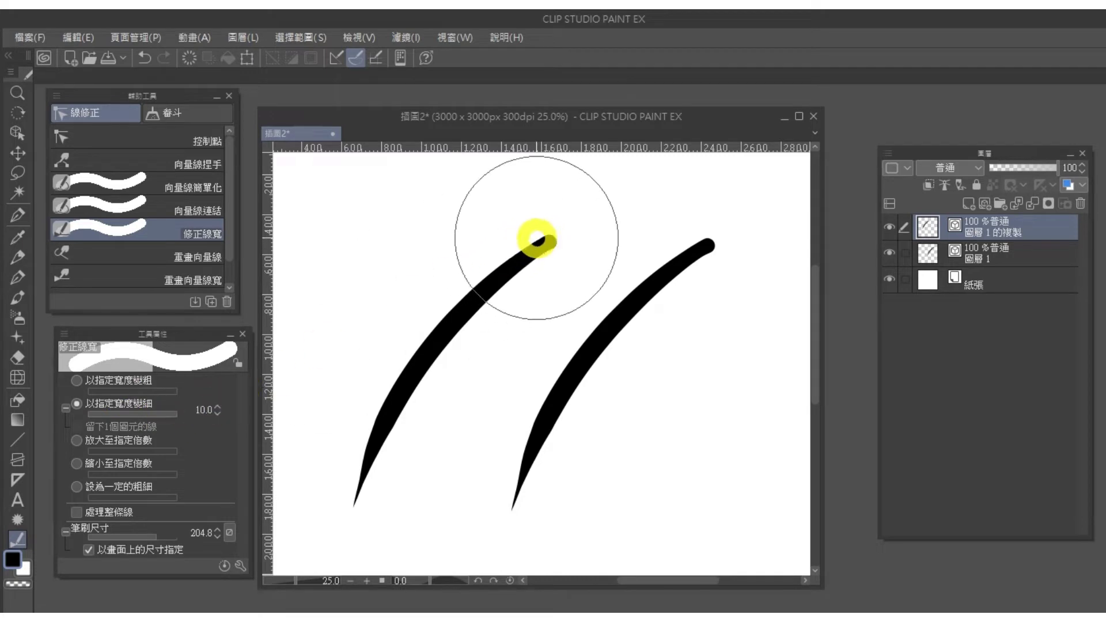
pyautogui.moveTo(561, 219)
pyautogui.mouseDown()
pyautogui.moveTo(565, 209)
pyautogui.moveTo(434, 358)
pyautogui.moveTo(363, 506)
pyautogui.mouseUp()
pyautogui.moveTo(561, 184)
pyautogui.mouseDown()
pyautogui.moveTo(396, 429)
pyautogui.moveTo(370, 572)
pyautogui.mouseUp()
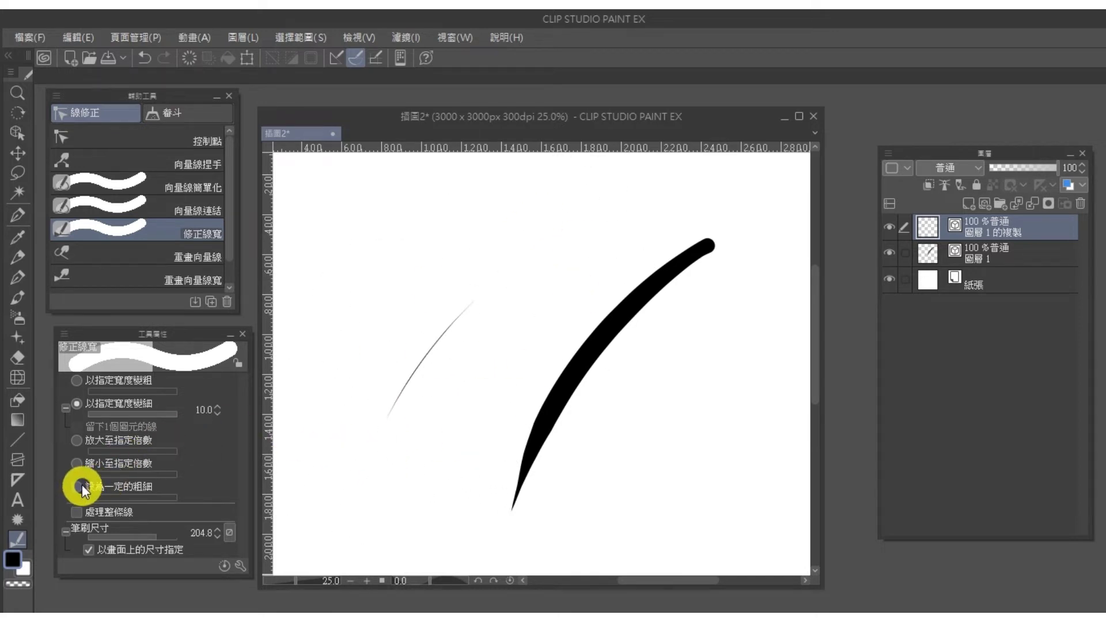
# Make 圖層 1 active and repeatedly reduce the right stroke's width by a factor of 0.90 along its full length
pyautogui.click(997, 251)
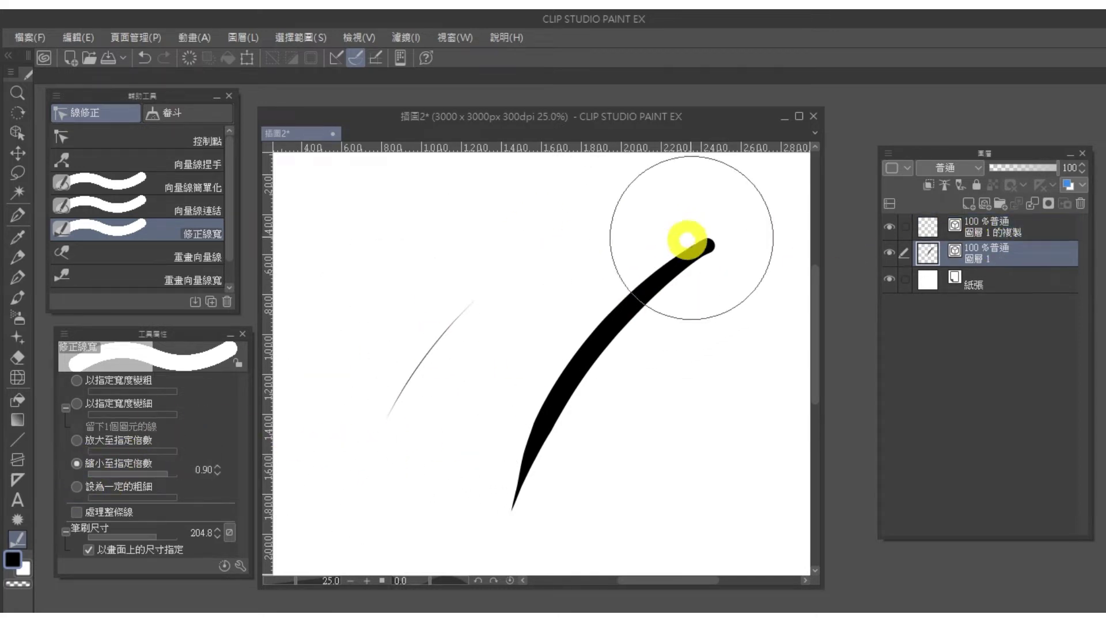
pyautogui.moveTo(714, 190); pyautogui.dragTo(552, 460)
pyautogui.moveTo(766, 190)
pyautogui.mouseDown()
pyautogui.moveTo(687, 262)
pyautogui.moveTo(535, 490)
pyautogui.mouseUp()
pyautogui.moveTo(728, 230); pyautogui.dragTo(535, 489)
pyautogui.moveTo(720, 198); pyautogui.dragTo(533, 507)
pyautogui.moveTo(760, 196)
pyautogui.mouseDown()
pyautogui.moveTo(604, 373)
pyautogui.moveTo(541, 489)
pyautogui.mouseUp()
pyautogui.moveTo(749, 207); pyautogui.dragTo(544, 469)
pyautogui.moveTo(757, 196)
pyautogui.mouseDown()
pyautogui.moveTo(676, 288)
pyautogui.moveTo(541, 490)
pyautogui.mouseUp()
pyautogui.moveTo(747, 216)
pyautogui.mouseDown()
pyautogui.moveTo(543, 543)
pyautogui.moveTo(536, 506)
pyautogui.mouseUp()
pyautogui.click(766, 209)
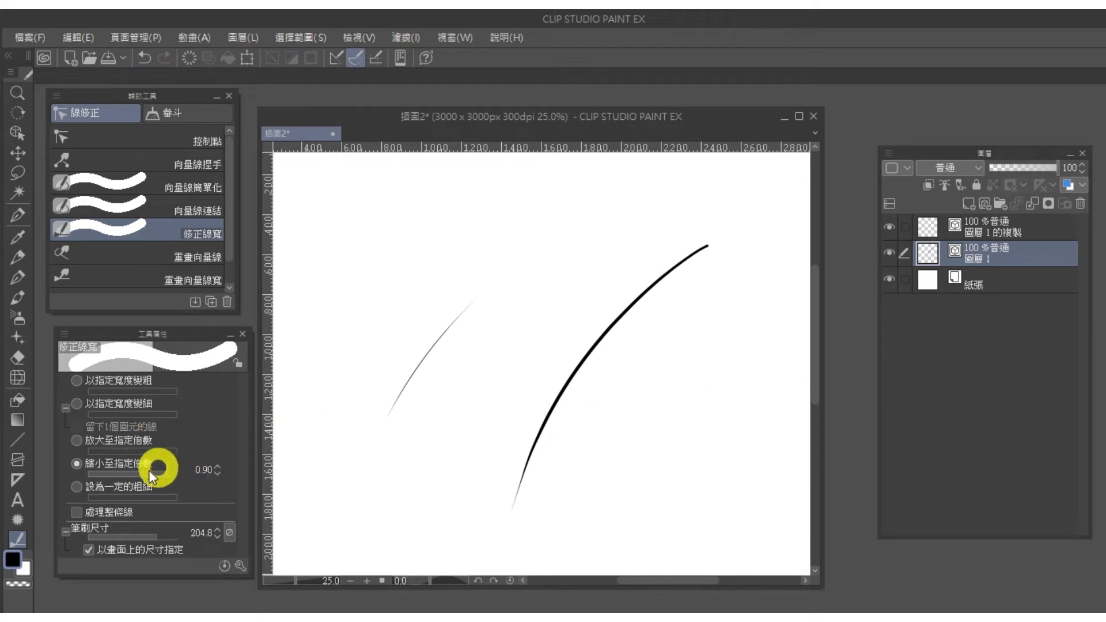
pyautogui.moveTo(743, 178); pyautogui.dragTo(536, 489)
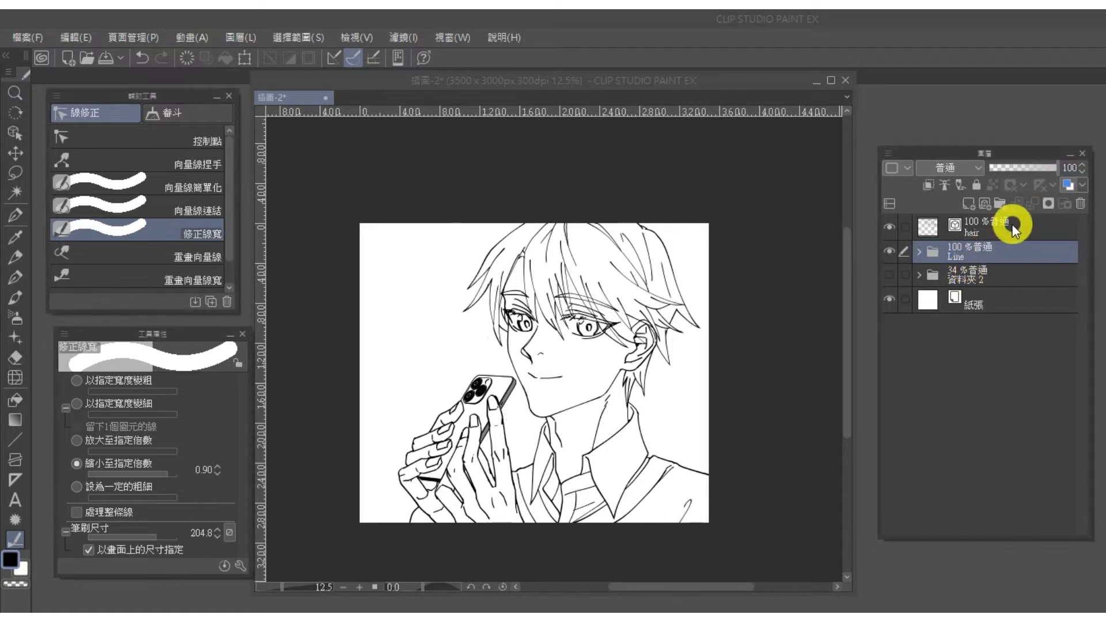
# Make the hair layer active, check it by hiding and reshowing it, and narrow its lines by a factor of 0.90
pyautogui.click(1011, 223)
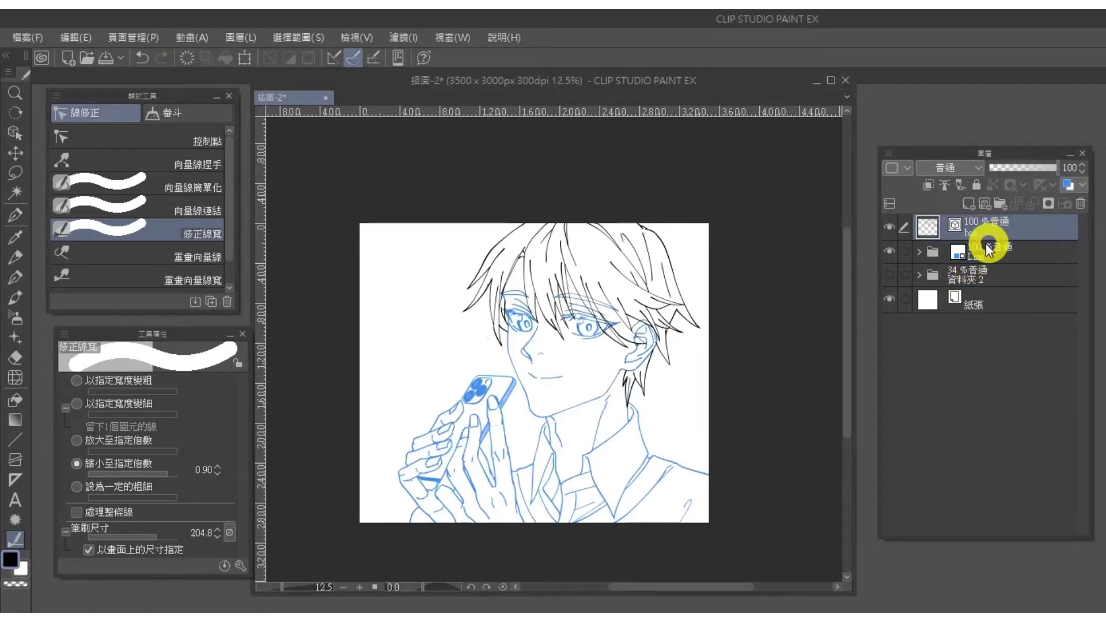
pyautogui.click(888, 229)
pyautogui.click(887, 230)
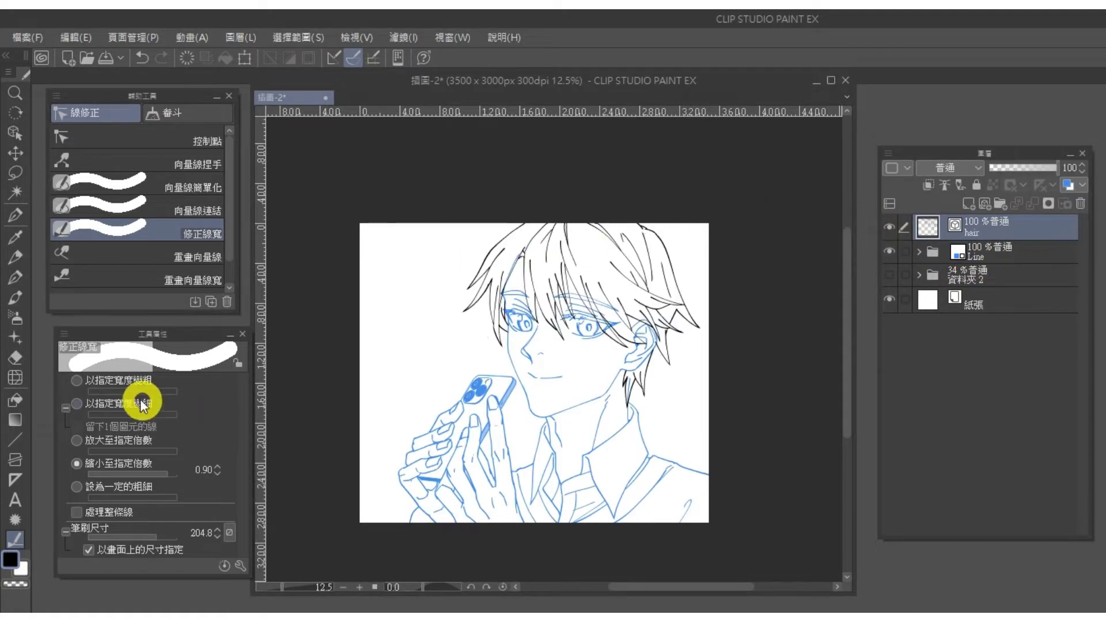
pyautogui.moveTo(526, 222)
pyautogui.mouseDown()
pyautogui.moveTo(705, 263)
pyautogui.moveTo(688, 284)
pyautogui.moveTo(711, 328)
pyautogui.moveTo(549, 259)
pyautogui.moveTo(650, 236)
pyautogui.moveTo(672, 271)
pyautogui.moveTo(671, 336)
pyautogui.mouseUp()
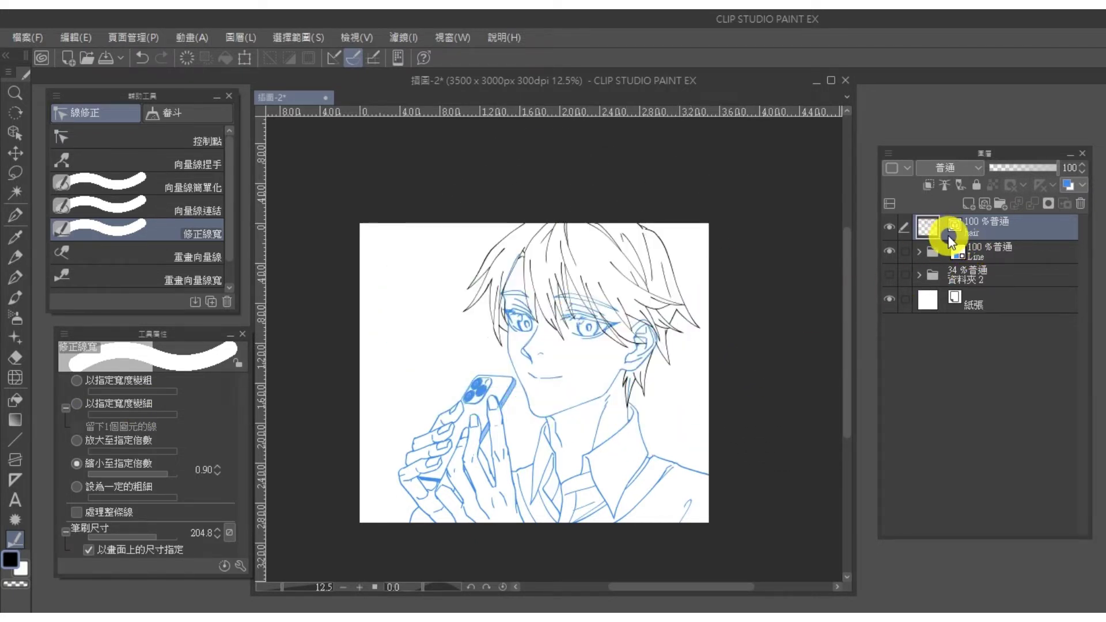
# Turn off the layer color on the Line folder and expand the folder
pyautogui.click(1000, 248)
pyautogui.click(1068, 185)
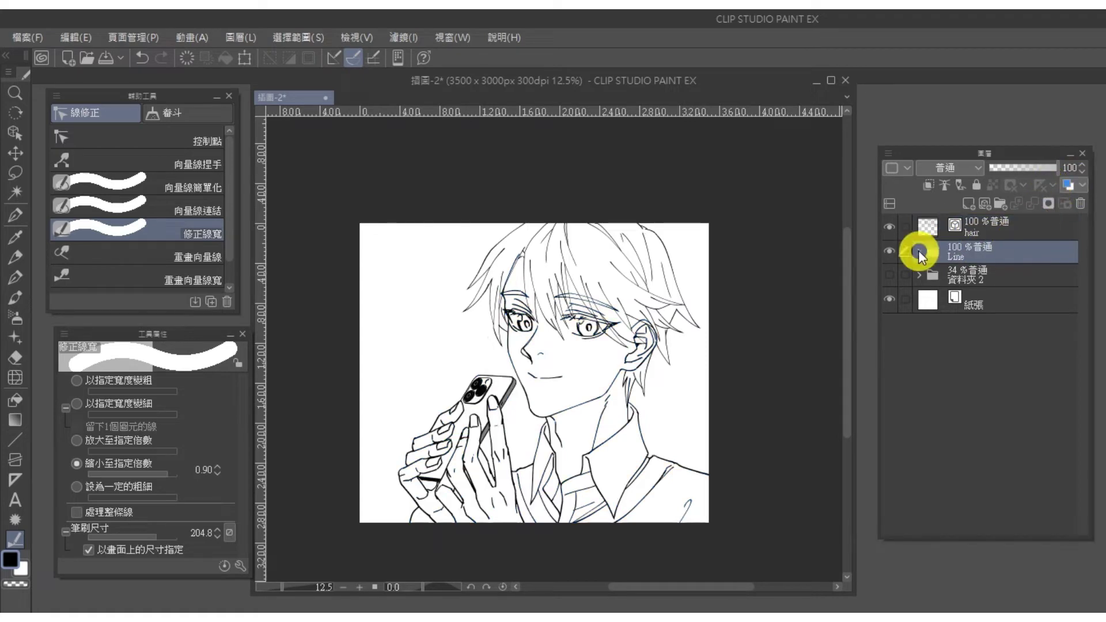
pyautogui.click(918, 277)
# Set the brush size to 7.6 and make 圖層 16 active after hiding and reshowing it to check its lines
pyautogui.click(121, 536)
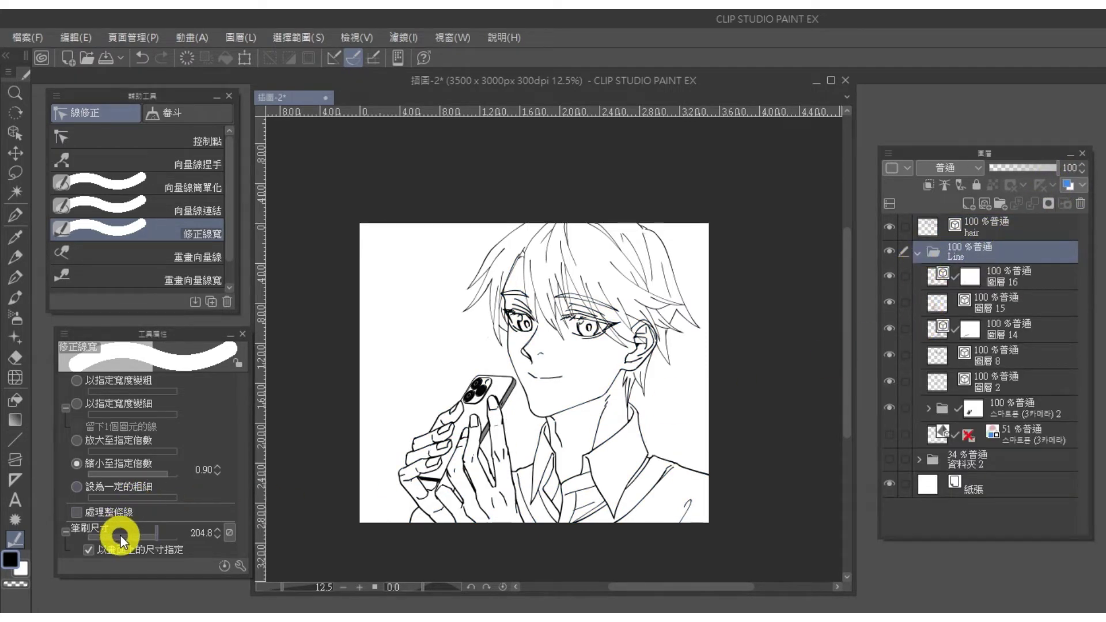
pyautogui.hotkey('ctrl', '+')
pyautogui.hotkey('ctrl', '+')
pyautogui.hotkey('ctrl', '+')
pyautogui.moveTo(541, 407); pyautogui.dragTo(812, 190)
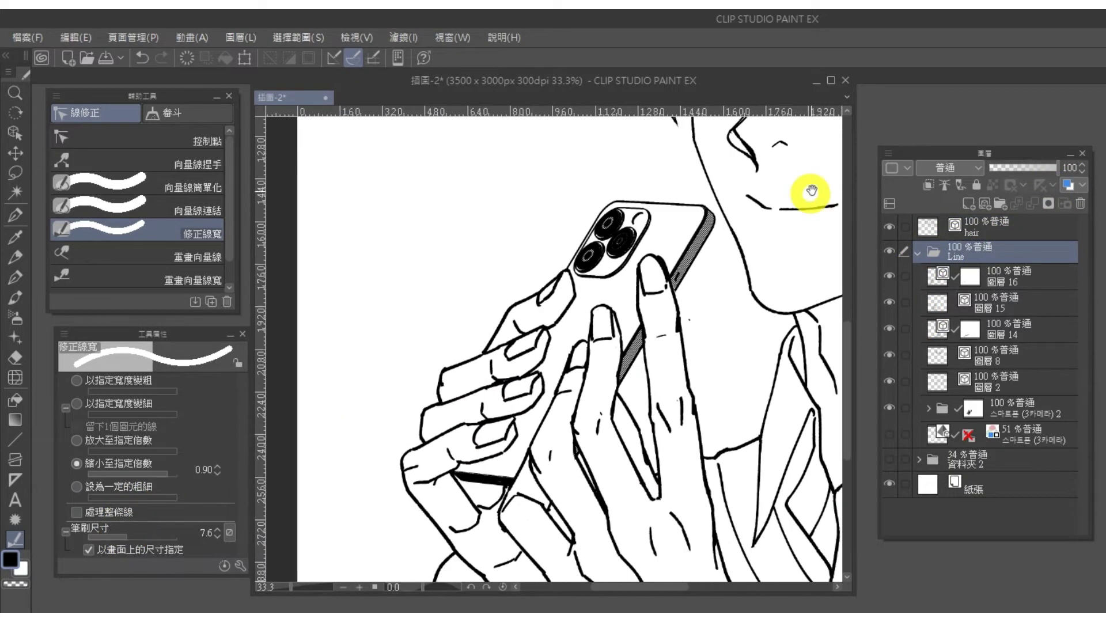
pyautogui.moveTo(717, 368); pyautogui.dragTo(697, 312)
pyautogui.click(887, 276)
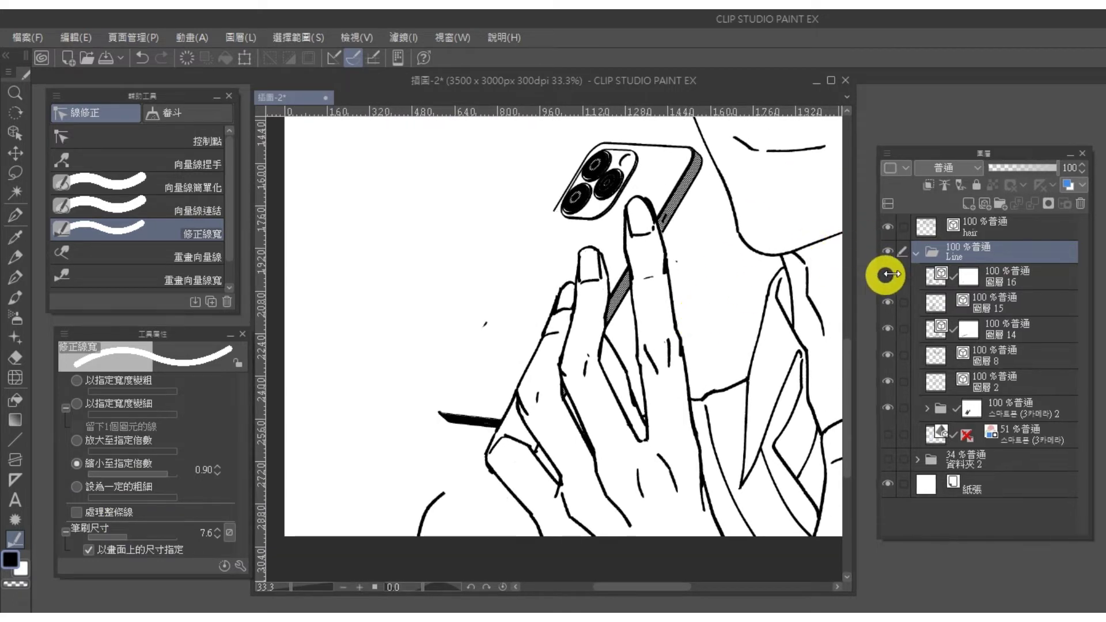
pyautogui.click(888, 276)
pyautogui.click(921, 278)
# Narrow the lines of the hand behind the phone on 圖層 16 by a factor of 0.90, reducing the brush size to 26.3
pyautogui.moveTo(472, 320)
pyautogui.mouseDown()
pyautogui.moveTo(500, 308)
pyautogui.moveTo(514, 283)
pyautogui.mouseUp()
pyautogui.click(149, 536)
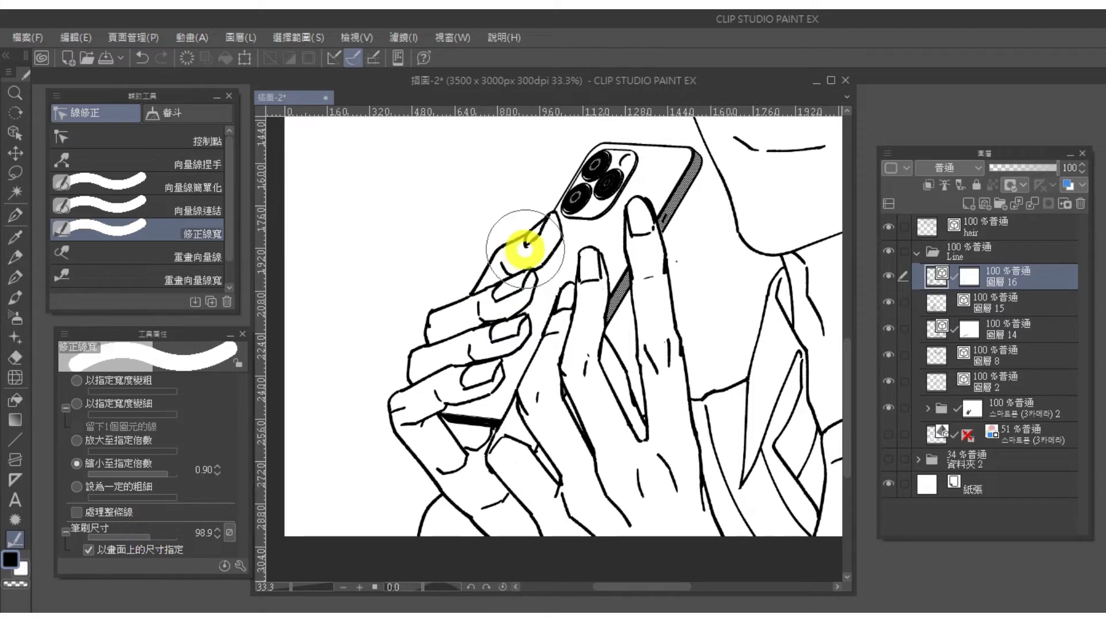
pyautogui.moveTo(533, 238)
pyautogui.mouseDown()
pyautogui.moveTo(499, 289)
pyautogui.moveTo(521, 273)
pyautogui.moveTo(475, 317)
pyautogui.moveTo(474, 328)
pyautogui.moveTo(511, 325)
pyautogui.moveTo(495, 343)
pyautogui.moveTo(426, 348)
pyautogui.moveTo(416, 384)
pyautogui.moveTo(463, 362)
pyautogui.moveTo(467, 378)
pyautogui.moveTo(479, 372)
pyautogui.moveTo(400, 408)
pyautogui.moveTo(438, 463)
pyautogui.mouseUp()
pyautogui.click(144, 534)
pyautogui.click(138, 533)
pyautogui.click(494, 332)
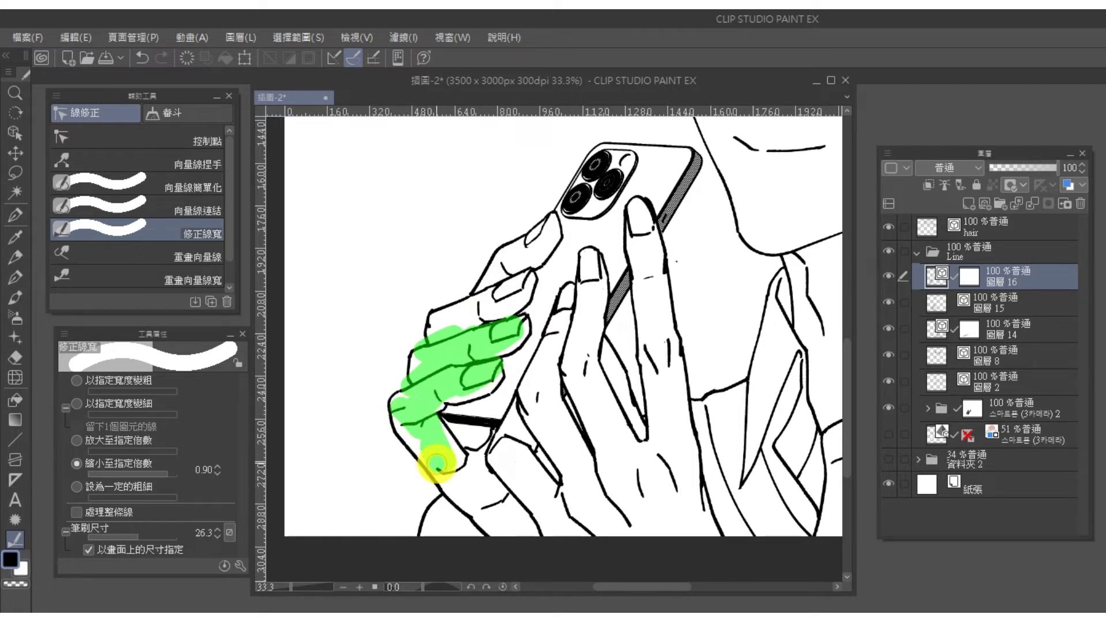
pyautogui.moveTo(492, 503); pyautogui.dragTo(493, 504)
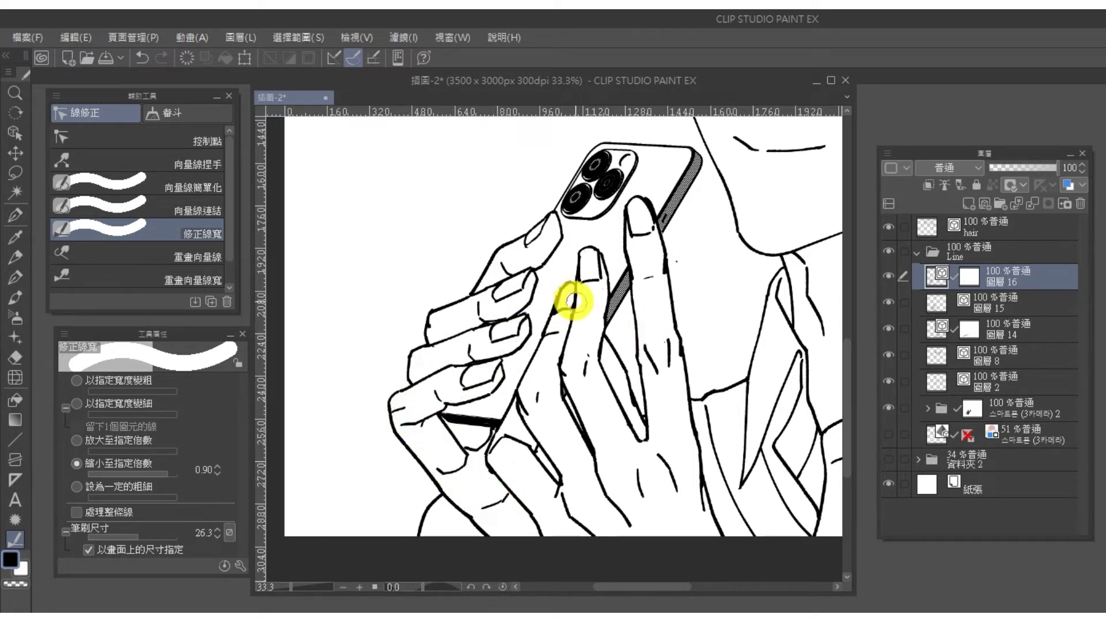
# On 圖層 15, narrow the finger, knuckle and palm lines of the front hand by a factor of 0.90
pyautogui.click(980, 303)
pyautogui.moveTo(593, 256)
pyautogui.mouseDown()
pyautogui.moveTo(593, 291)
pyautogui.moveTo(545, 372)
pyautogui.moveTo(585, 364)
pyautogui.mouseUp()
pyautogui.moveTo(651, 337); pyautogui.dragTo(662, 357)
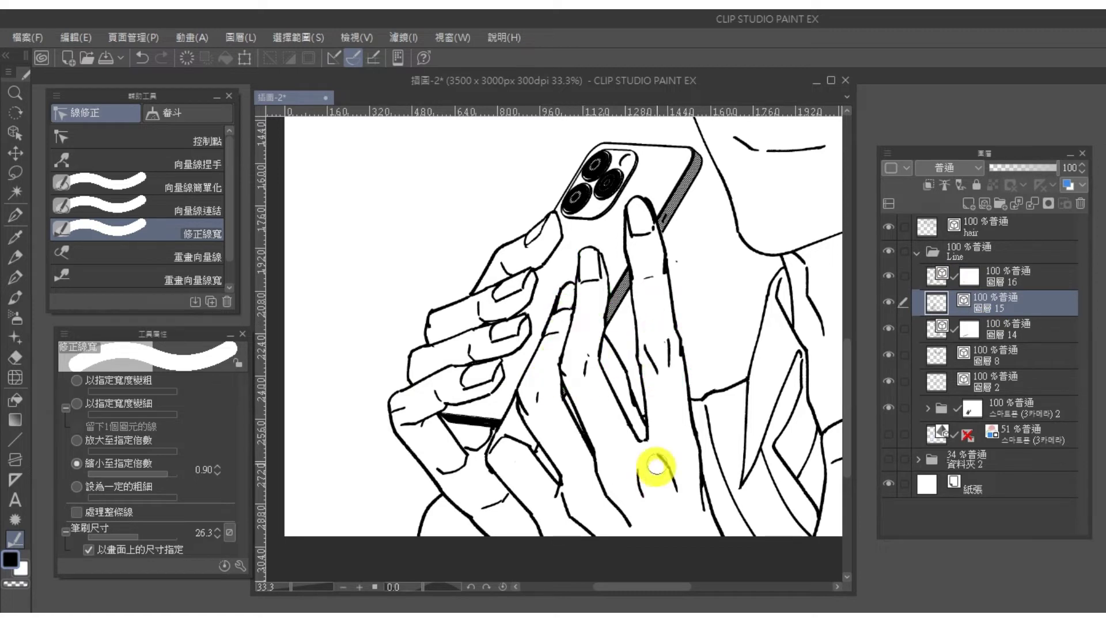
pyautogui.moveTo(656, 450); pyautogui.dragTo(673, 500)
pyautogui.moveTo(637, 476)
pyautogui.mouseDown()
pyautogui.moveTo(655, 508)
pyautogui.moveTo(697, 522)
pyautogui.mouseUp()
pyautogui.moveTo(608, 501)
pyautogui.mouseDown()
pyautogui.moveTo(637, 534)
pyautogui.moveTo(623, 545)
pyautogui.mouseUp()
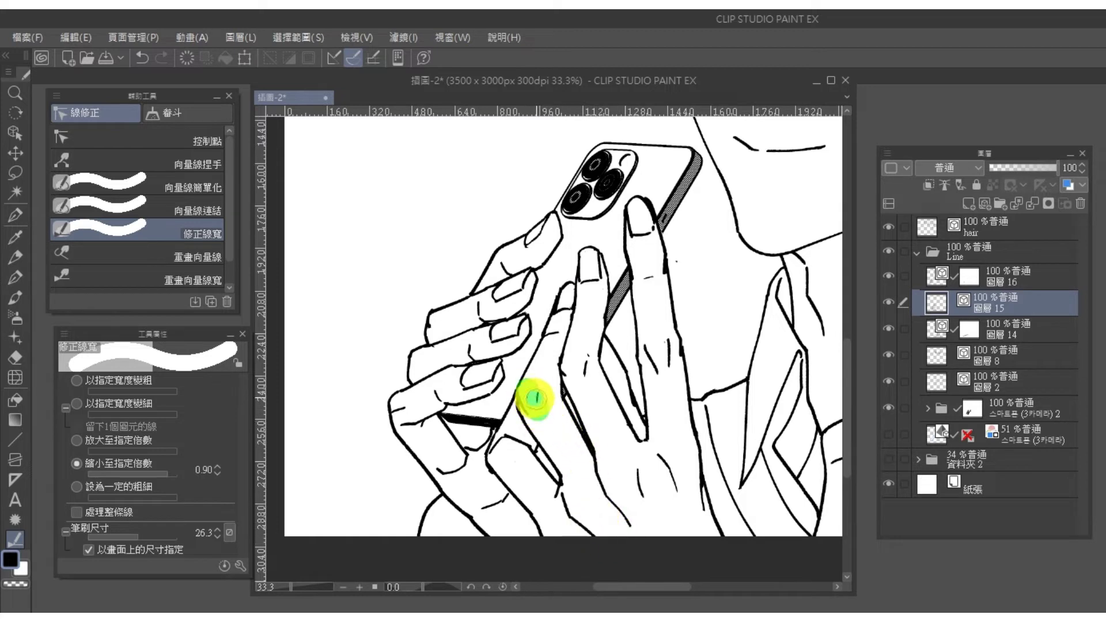
pyautogui.moveTo(537, 398); pyautogui.dragTo(538, 402)
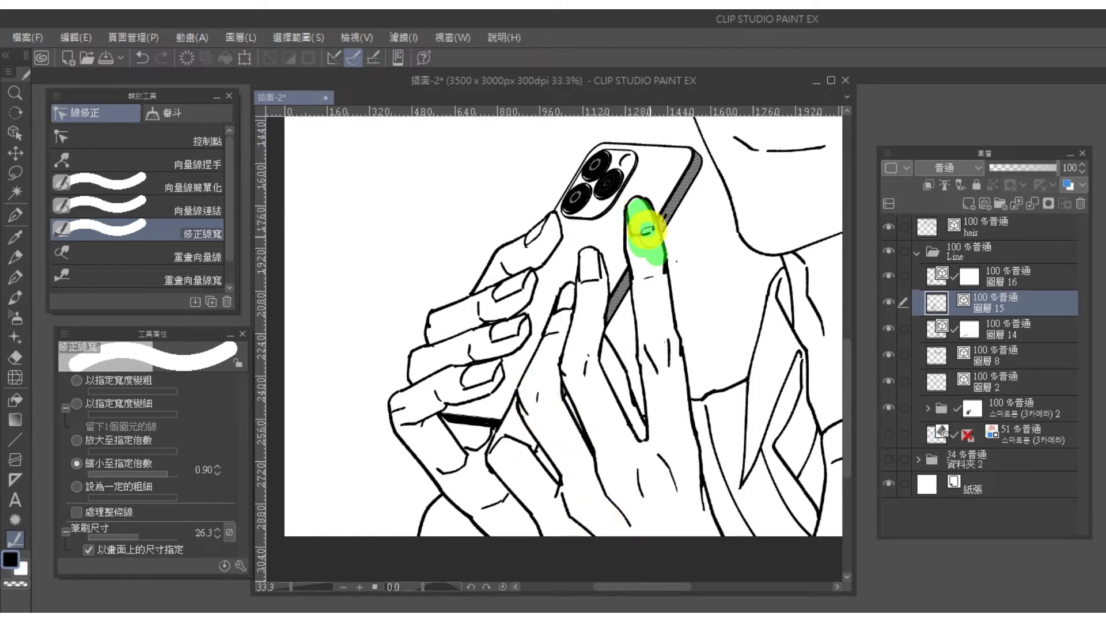
pyautogui.moveTo(650, 262); pyautogui.dragTo(649, 259)
pyautogui.moveTo(632, 221); pyautogui.dragTo(636, 299)
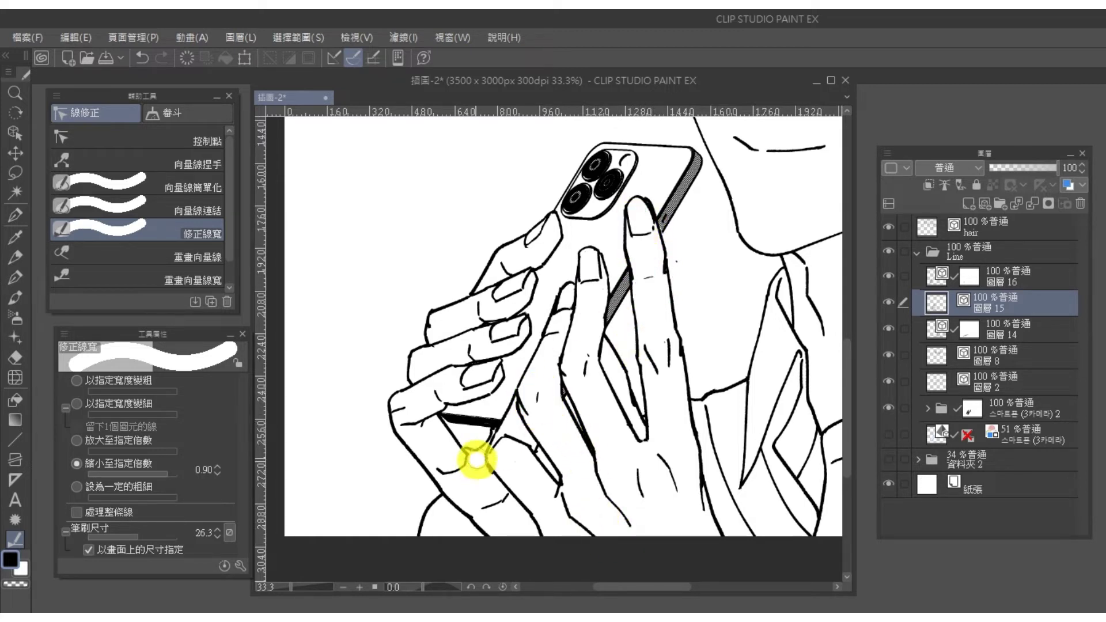
pyautogui.moveTo(450, 445); pyautogui.dragTo(489, 499)
pyautogui.moveTo(751, 212); pyautogui.dragTo(708, 297)
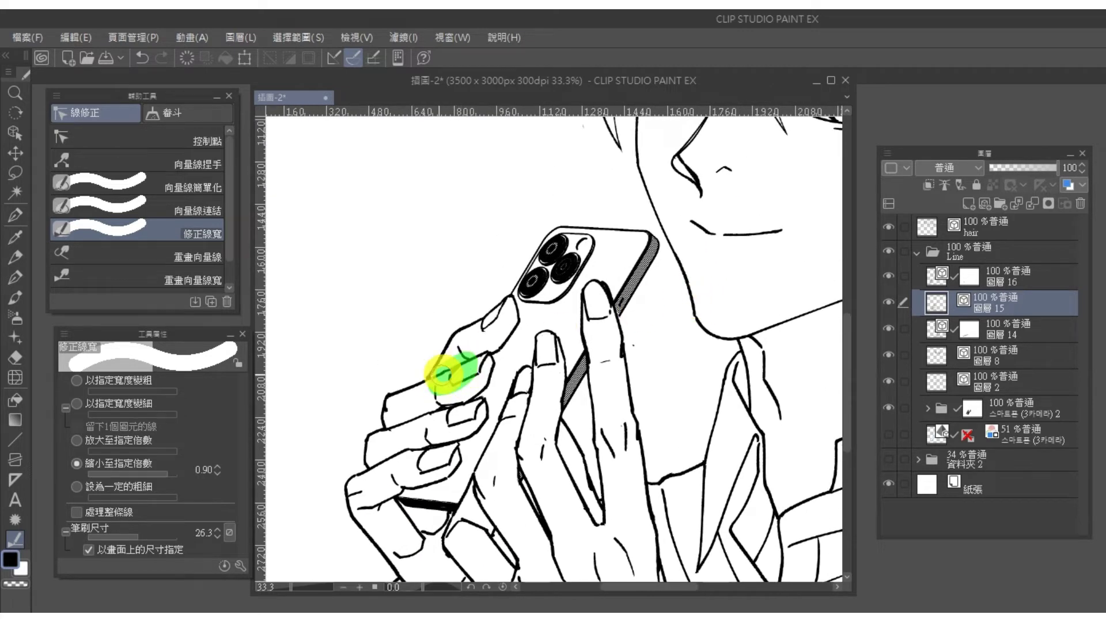
pyautogui.moveTo(442, 376); pyautogui.dragTo(438, 377)
# On 圖層 14, narrow the neck lines and the inner collar lines by a factor of 0.90
pyautogui.moveTo(770, 196); pyautogui.dragTo(612, 416)
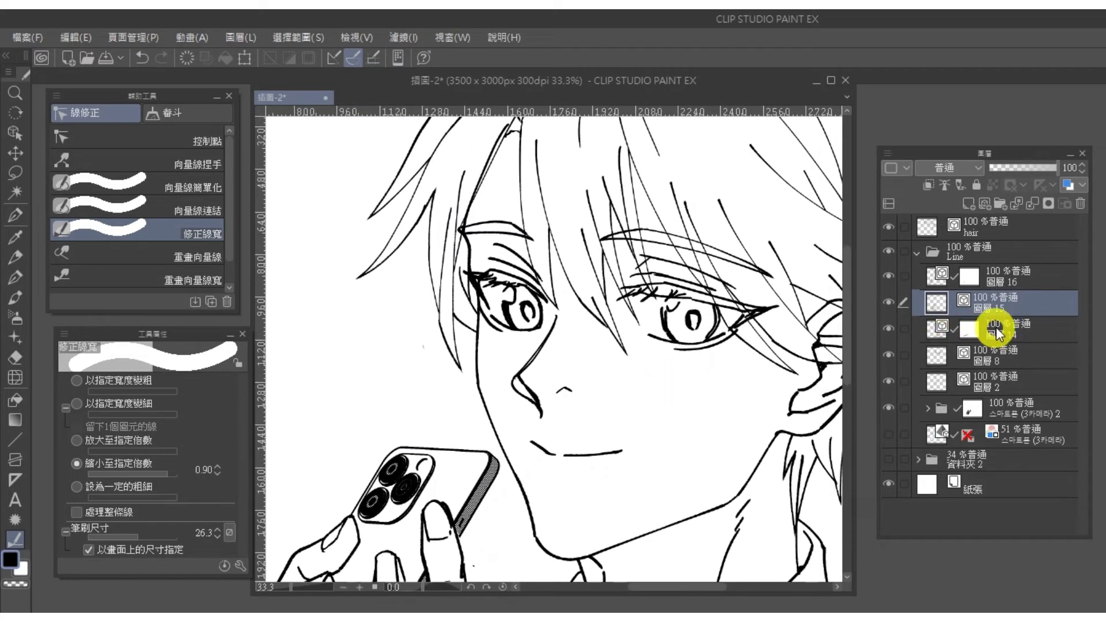
pyautogui.click(996, 327)
pyautogui.moveTo(790, 371); pyautogui.dragTo(716, 341)
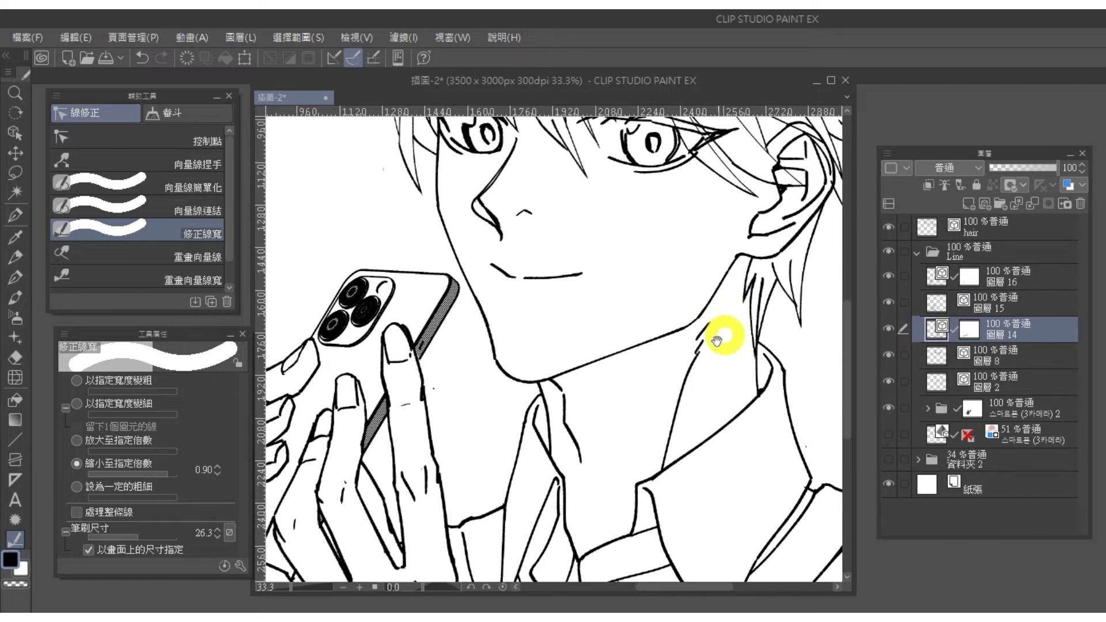
pyautogui.moveTo(720, 302); pyautogui.dragTo(676, 398)
pyautogui.moveTo(738, 293)
pyautogui.mouseDown()
pyautogui.moveTo(668, 397)
pyautogui.moveTo(658, 433)
pyautogui.mouseUp()
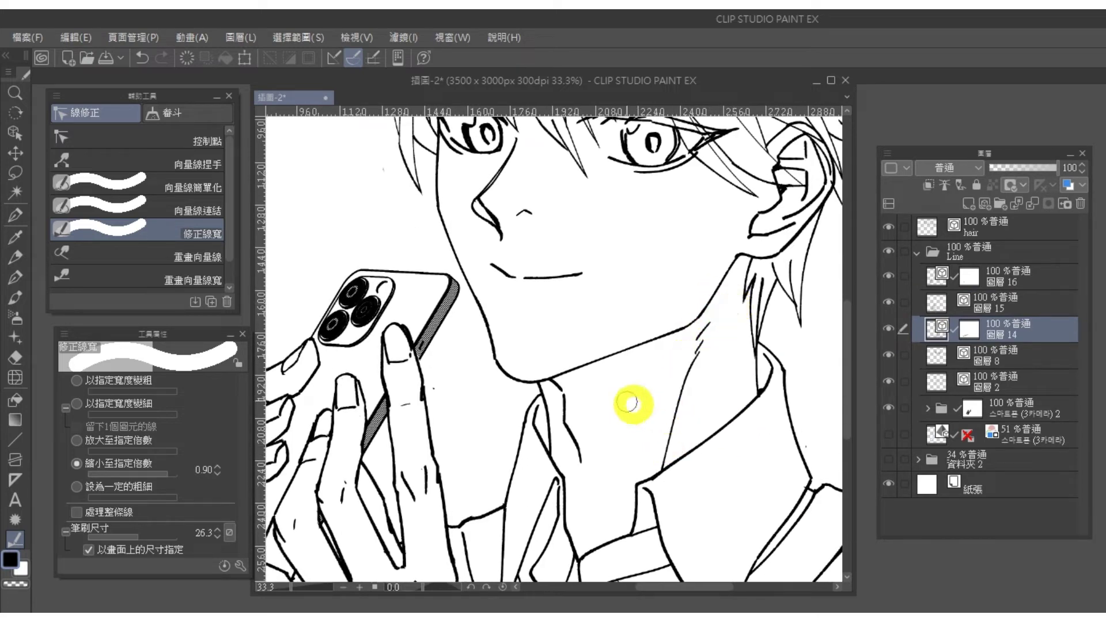
pyautogui.moveTo(570, 441)
pyautogui.mouseDown()
pyautogui.moveTo(590, 478)
pyautogui.moveTo(631, 359)
pyautogui.mouseUp()
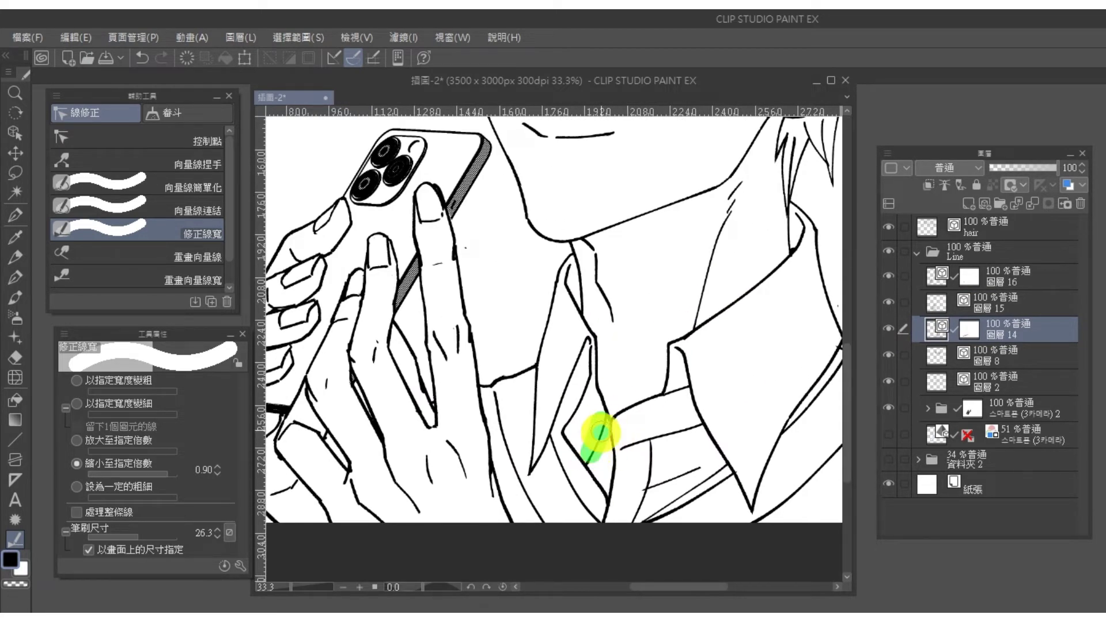
pyautogui.moveTo(629, 521); pyautogui.dragTo(645, 444)
# Check 圖層 14 by hiding and reshowing it, then narrow its remaining tie lines and the sleeve fold line by 0.90
pyautogui.click(889, 329)
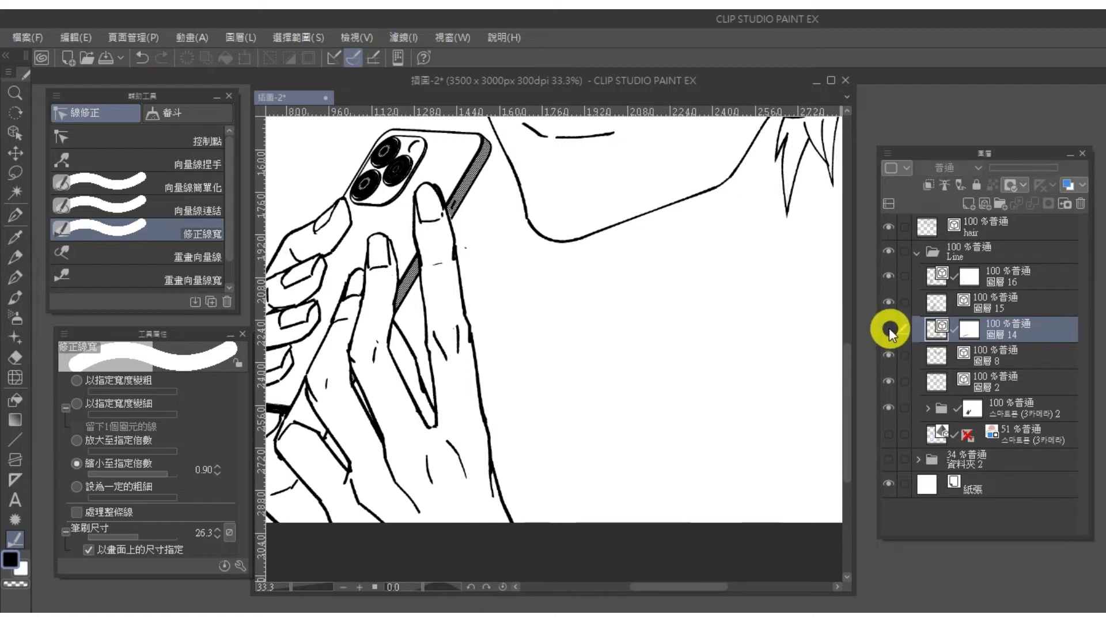
pyautogui.click(888, 328)
pyautogui.moveTo(613, 448)
pyautogui.mouseDown()
pyautogui.moveTo(664, 440)
pyautogui.moveTo(646, 506)
pyautogui.moveTo(701, 456)
pyautogui.moveTo(611, 442)
pyautogui.mouseUp()
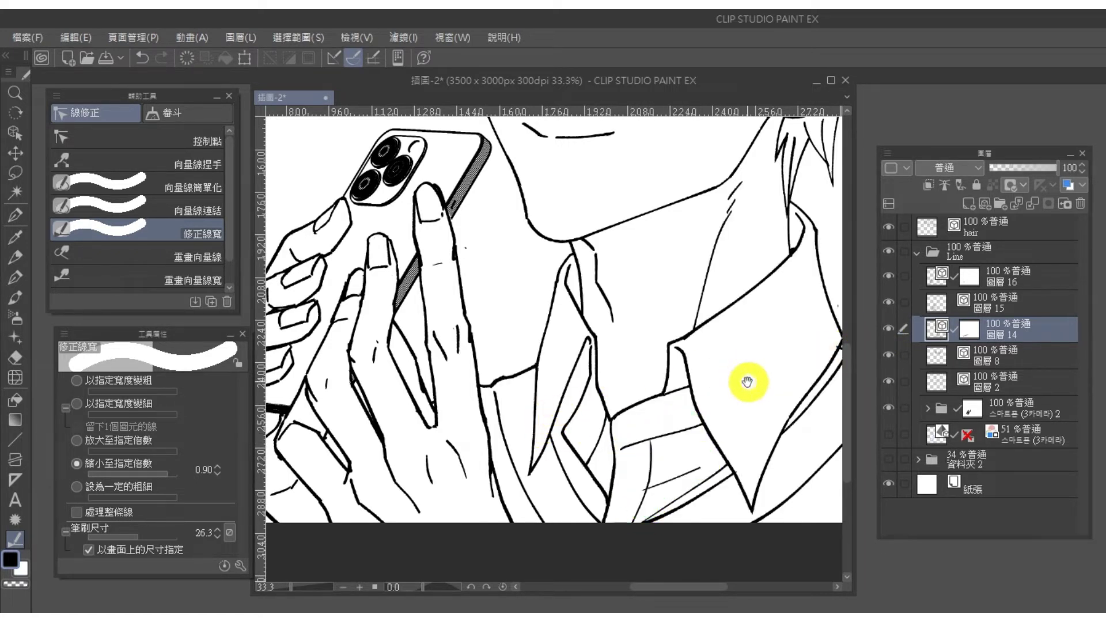
pyautogui.moveTo(747, 382)
pyautogui.mouseDown()
pyautogui.moveTo(605, 308)
pyautogui.moveTo(721, 441)
pyautogui.mouseUp()
pyautogui.moveTo(792, 425)
pyautogui.mouseDown()
pyautogui.moveTo(787, 488)
pyautogui.moveTo(749, 562)
pyautogui.mouseUp()
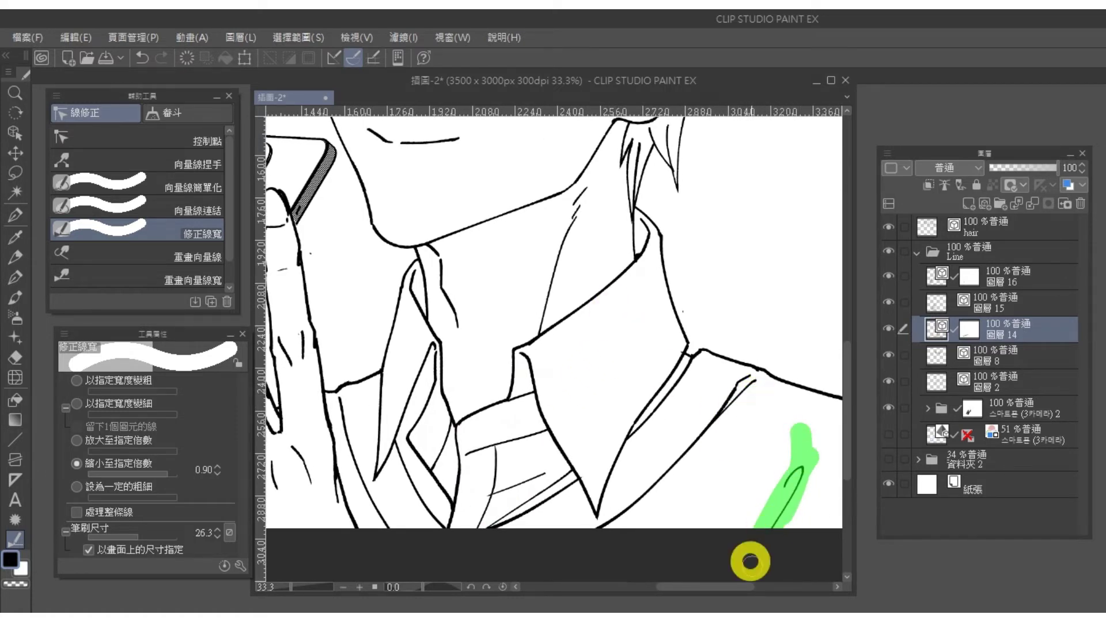
pyautogui.moveTo(804, 444); pyautogui.dragTo(719, 476)
# On 圖層 8, narrow the lower eye lines and both eyebrows by a factor of 0.90
pyautogui.moveTo(439, 249); pyautogui.dragTo(678, 514)
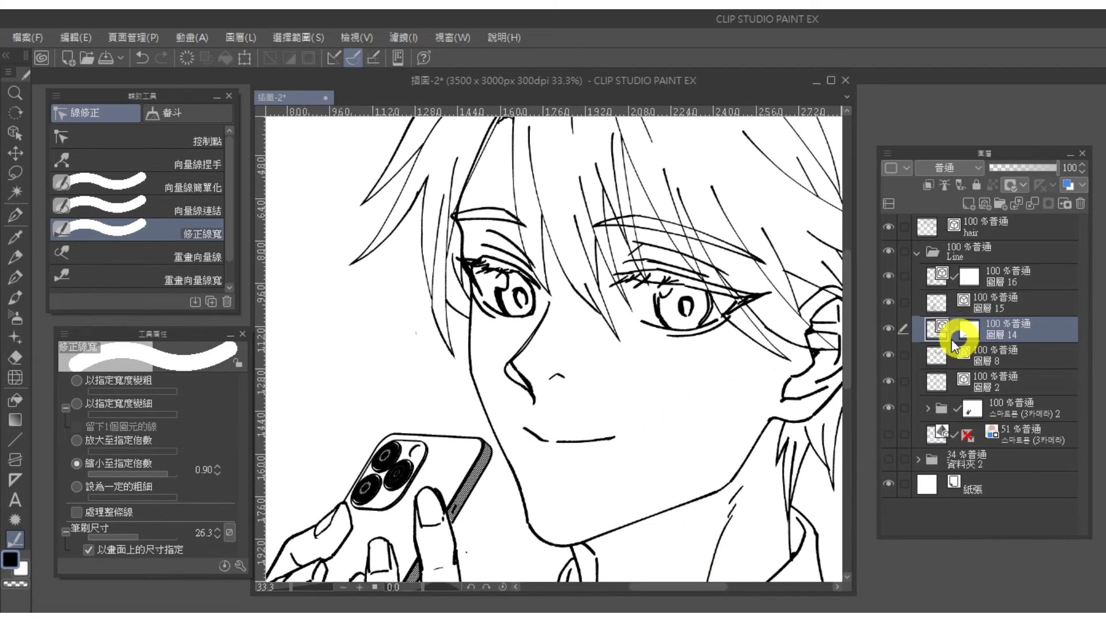
pyautogui.click(973, 357)
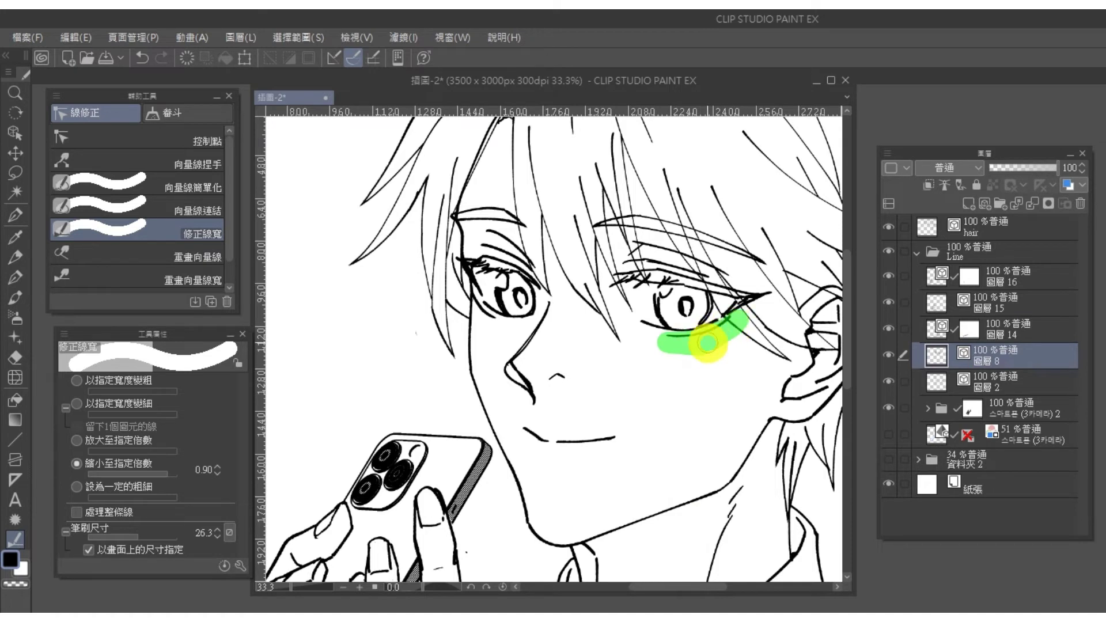
pyautogui.moveTo(708, 343); pyautogui.dragTo(698, 345)
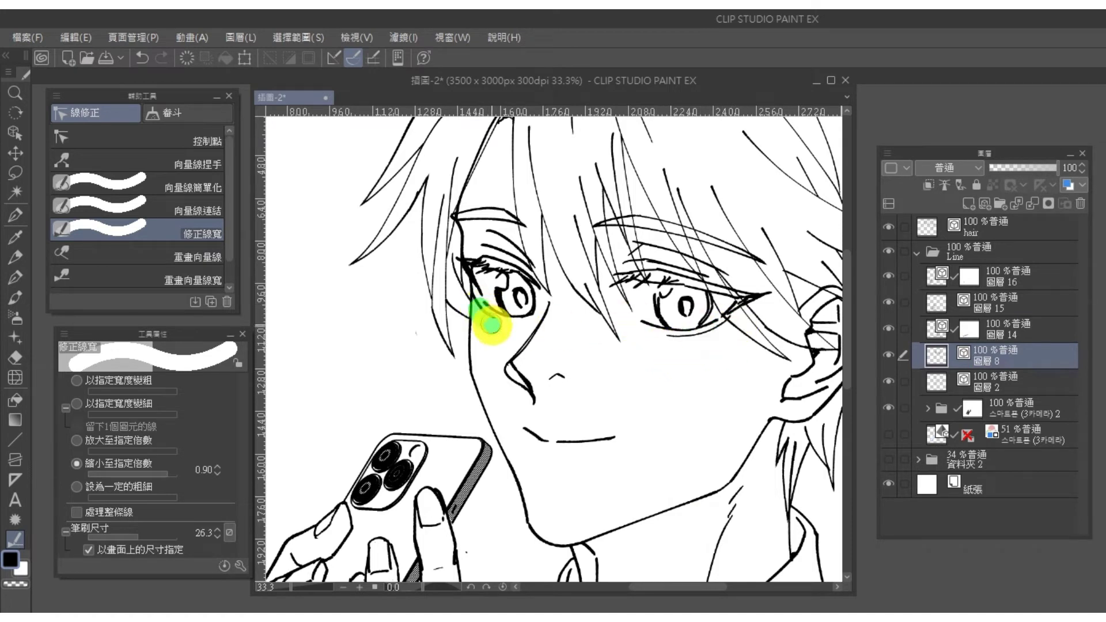
pyautogui.click(893, 361)
pyautogui.click(893, 362)
pyautogui.moveTo(640, 253)
pyautogui.mouseDown()
pyautogui.moveTo(698, 254)
pyautogui.moveTo(592, 222)
pyautogui.moveTo(655, 222)
pyautogui.moveTo(580, 218)
pyautogui.mouseUp()
pyautogui.moveTo(455, 214)
pyautogui.mouseDown()
pyautogui.moveTo(513, 218)
pyautogui.moveTo(494, 235)
pyautogui.moveTo(469, 217)
pyautogui.moveTo(506, 234)
pyautogui.moveTo(555, 230)
pyautogui.moveTo(530, 222)
pyautogui.mouseUp()
pyautogui.moveTo(426, 210); pyautogui.dragTo(527, 215)
# Make 圖層 2 active, narrow the inner ear lines by a factor of 0.90, and check the layer by hiding and reshowing it
pyautogui.hscroll(3, 785, 329)
pyautogui.moveTo(760, 294)
pyautogui.mouseDown()
pyautogui.moveTo(736, 333)
pyautogui.moveTo(733, 308)
pyautogui.moveTo(759, 336)
pyautogui.moveTo(717, 354)
pyautogui.moveTo(727, 384)
pyautogui.mouseUp()
pyautogui.click(887, 381)
pyautogui.click(887, 381)
pyautogui.click(968, 383)
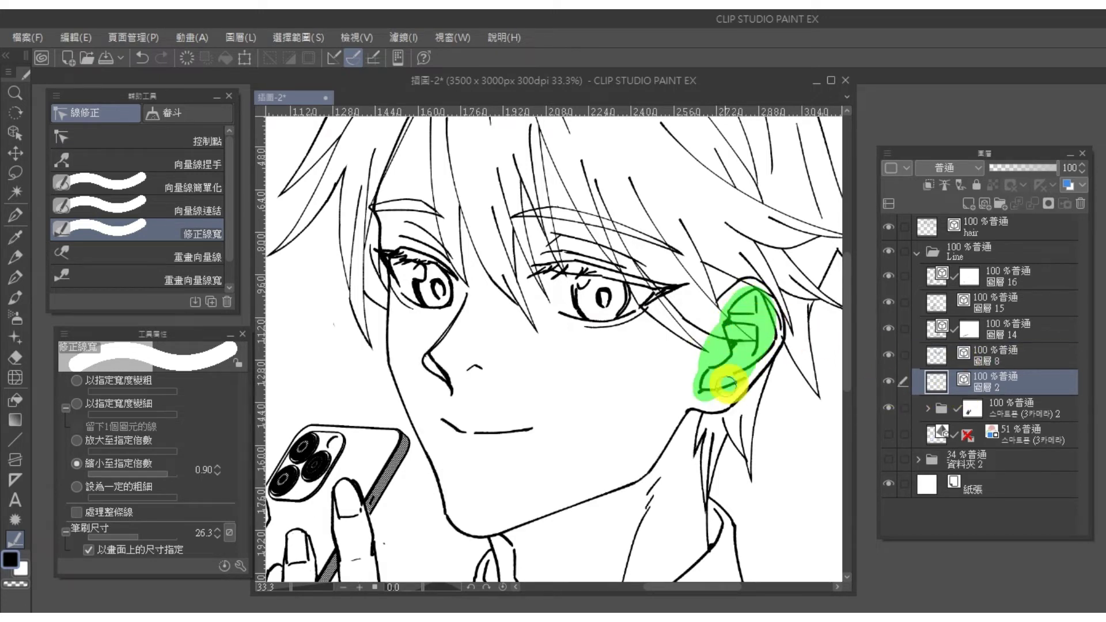
pyautogui.moveTo(746, 305); pyautogui.dragTo(745, 307)
pyautogui.moveTo(726, 363)
pyautogui.mouseDown()
pyautogui.moveTo(730, 311)
pyautogui.moveTo(707, 378)
pyautogui.mouseUp()
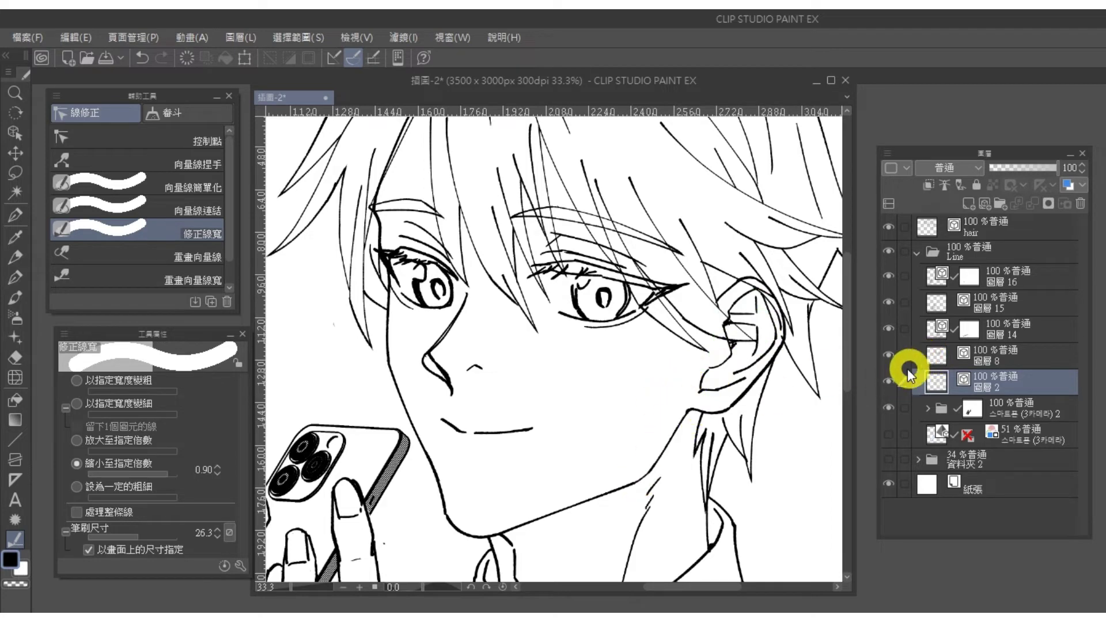
pyautogui.click(889, 382)
pyautogui.click(892, 381)
pyautogui.moveTo(587, 490)
pyautogui.mouseDown()
pyautogui.moveTo(631, 474)
pyautogui.moveTo(617, 452)
pyautogui.mouseUp()
# Return to 圖層 14 and narrow the fine collar and tie lines below the neck by a factor of 0.90
pyautogui.scroll(-1, 617, 452)
pyautogui.scroll(-2, 705, 397)
pyautogui.scroll(4, 704, 400)
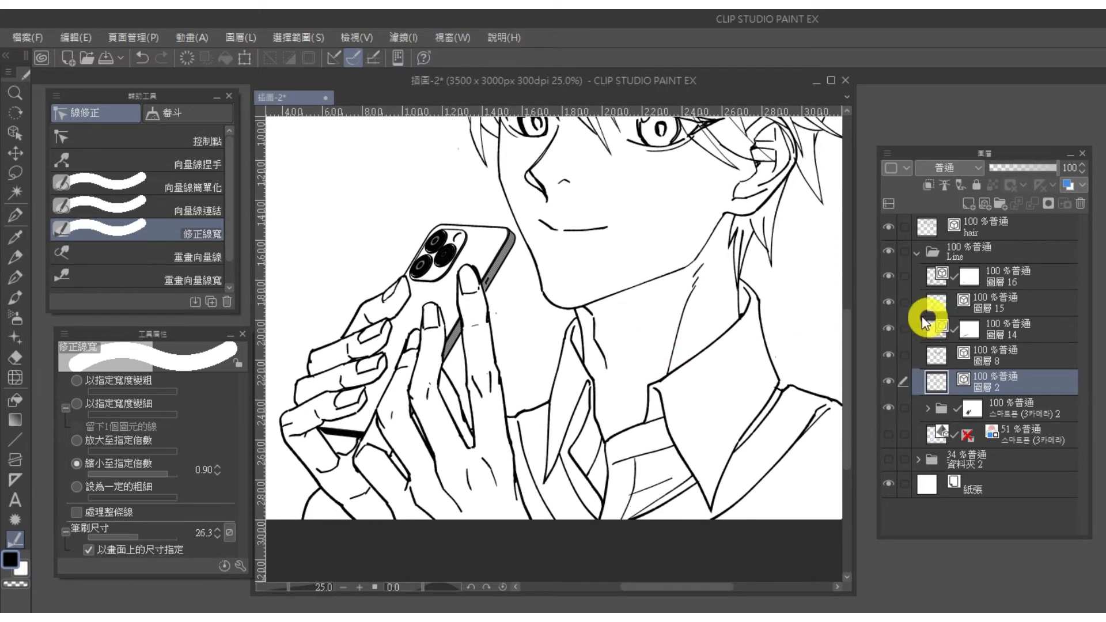
pyautogui.click(888, 333)
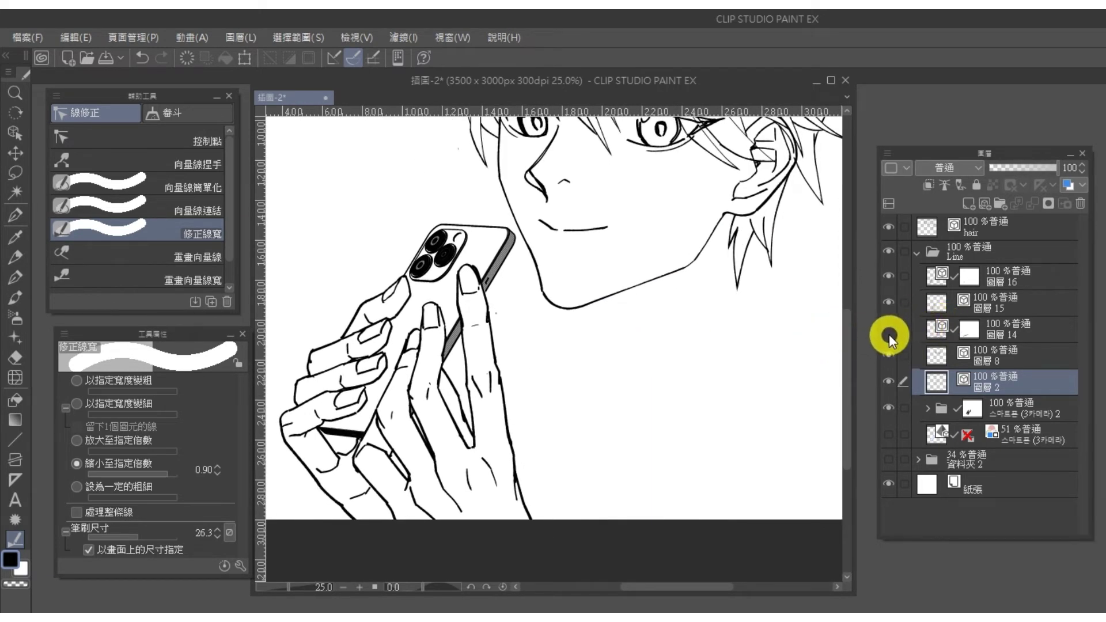
pyautogui.click(889, 333)
pyautogui.click(966, 331)
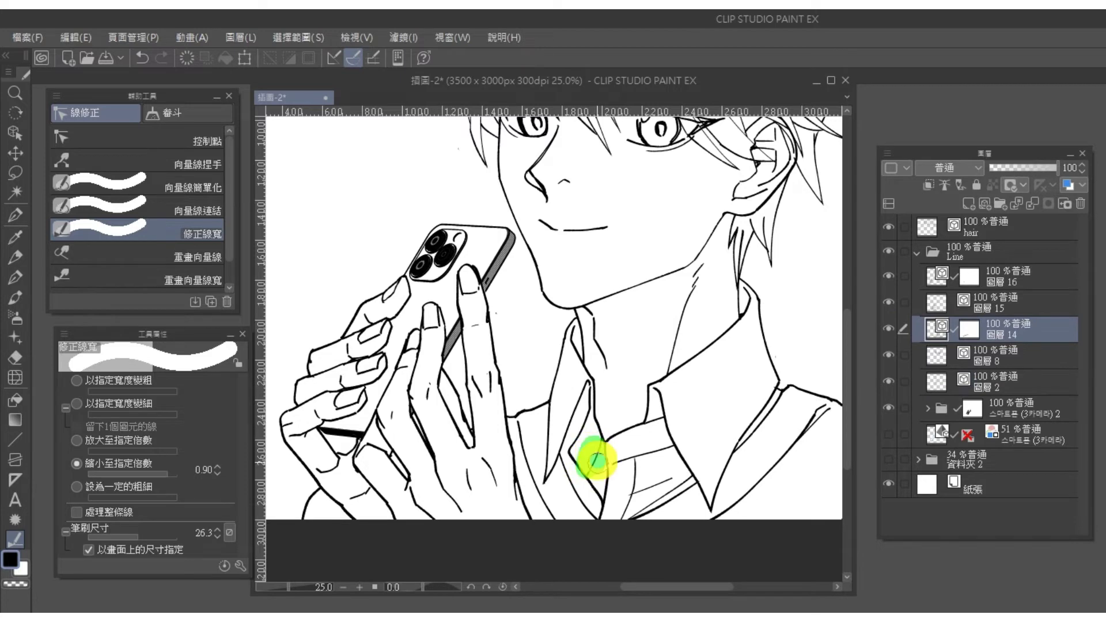
pyautogui.moveTo(591, 447); pyautogui.dragTo(588, 467)
pyautogui.moveTo(634, 452)
pyautogui.mouseDown()
pyautogui.moveTo(622, 496)
pyautogui.moveTo(632, 466)
pyautogui.mouseUp()
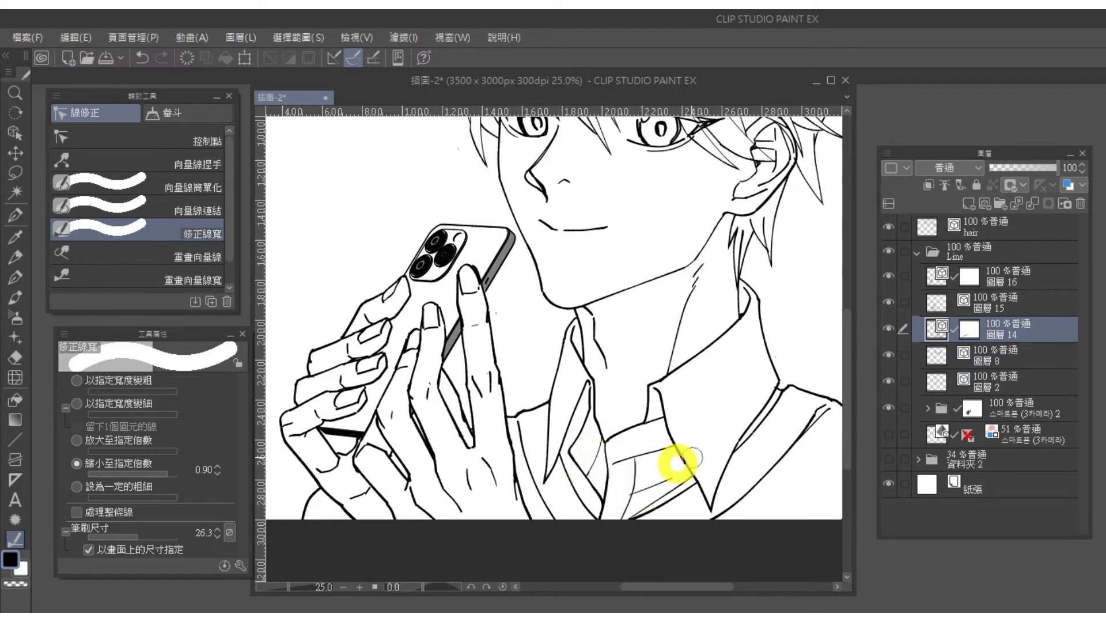
# Switch the line-width correction to widening by a scale factor of 1.10, after trying widening by a specified width of 1.0
pyautogui.moveTo(665, 359); pyautogui.dragTo(642, 424)
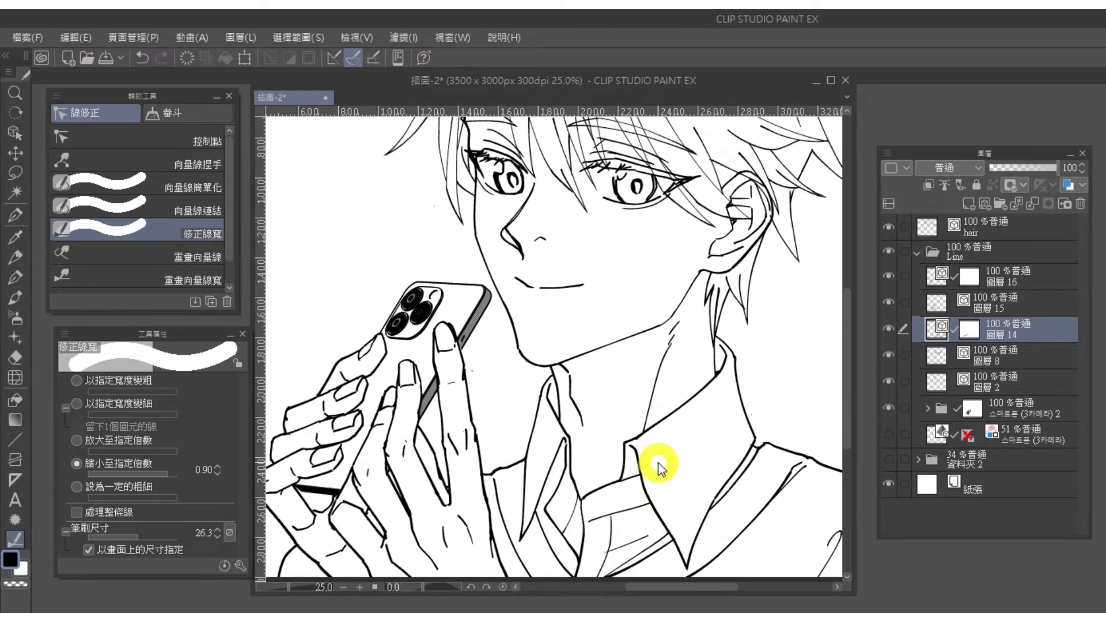
pyautogui.scroll(-1, 658, 465)
pyautogui.scroll(-1, 633, 323)
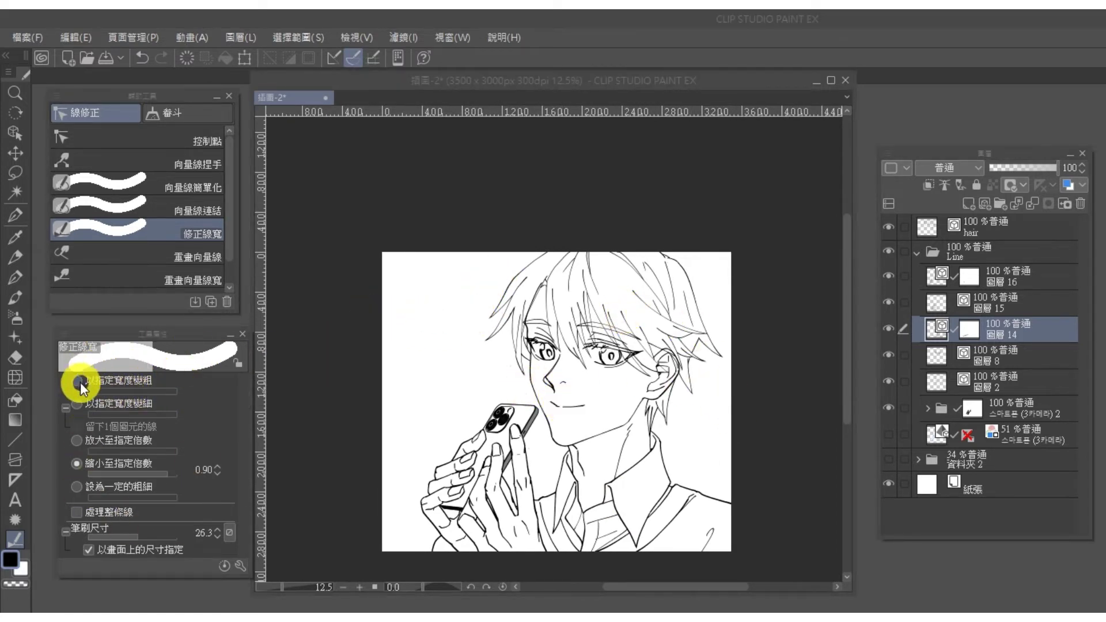
pyautogui.click(107, 384)
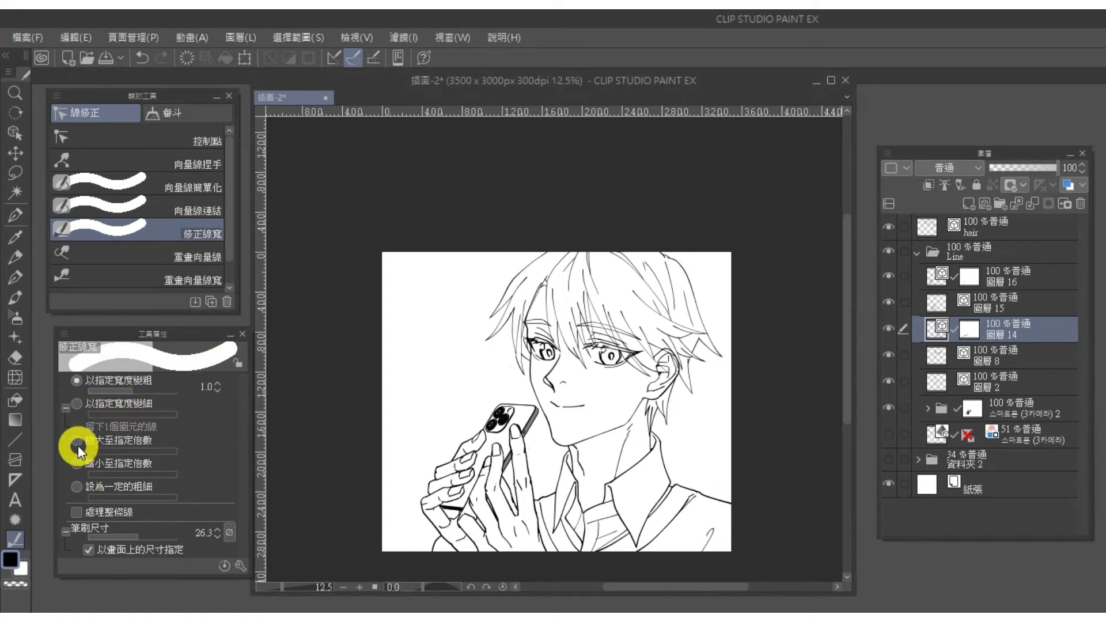
pyautogui.click(74, 439)
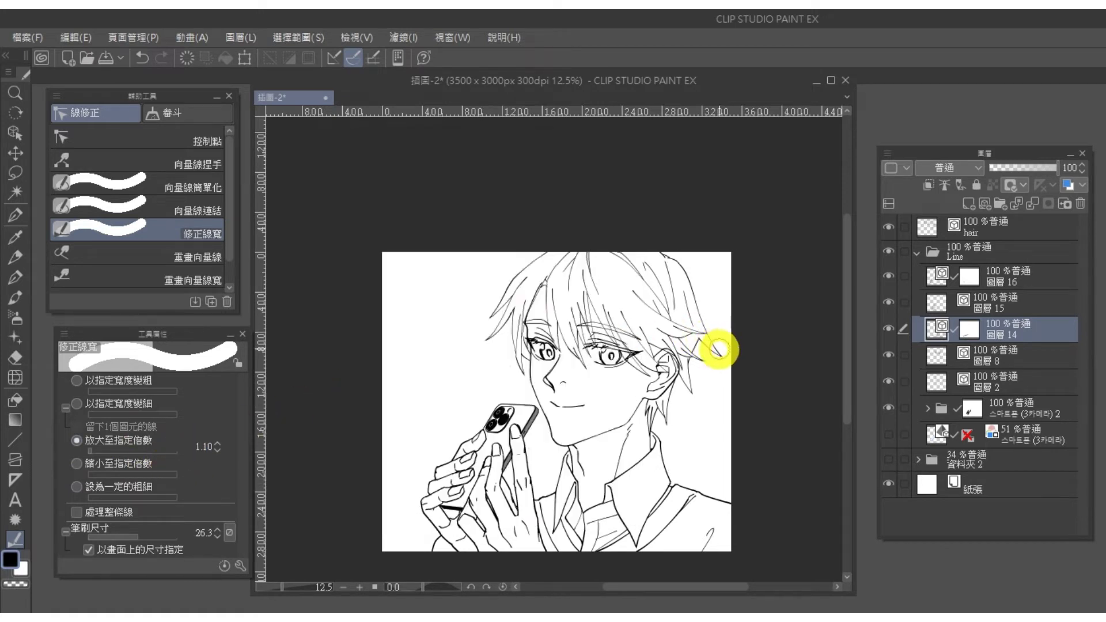
# Identify 圖層 2 by hiding and reshowing it, make it active, and thicken the face contour along cheek and jaw by a factor of 1.10
pyautogui.click(889, 381)
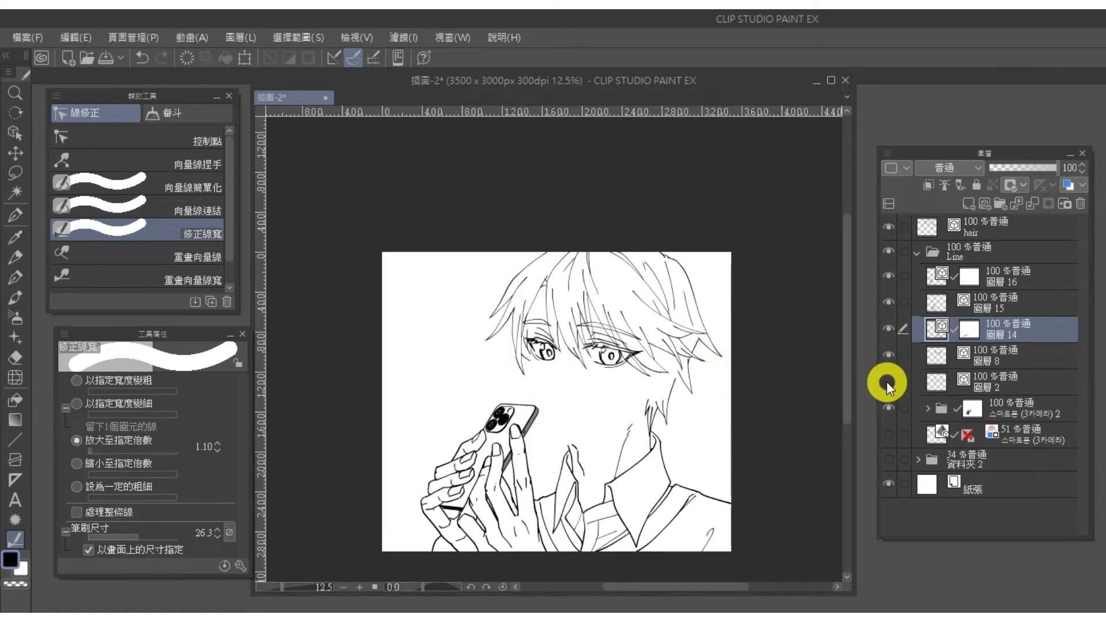
pyautogui.click(888, 381)
pyautogui.click(974, 381)
pyautogui.hotkey('ctrl', '+')
pyautogui.hotkey('ctrl', '+')
pyautogui.hotkey('ctrl', '+')
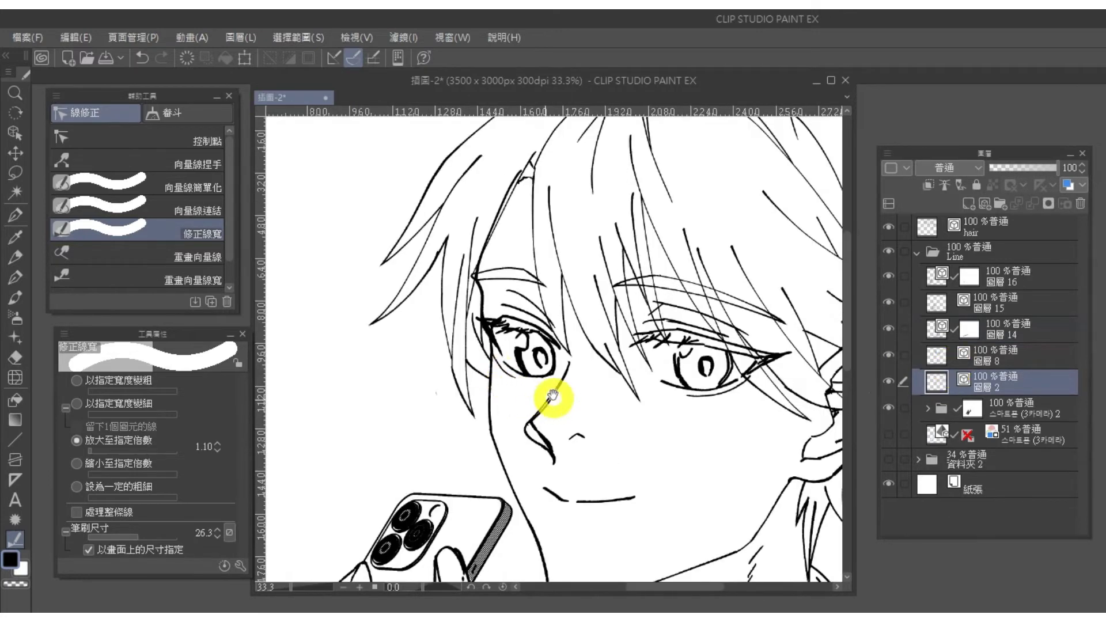
pyautogui.moveTo(474, 401); pyautogui.dragTo(528, 366)
pyautogui.moveTo(542, 315); pyautogui.dragTo(546, 412)
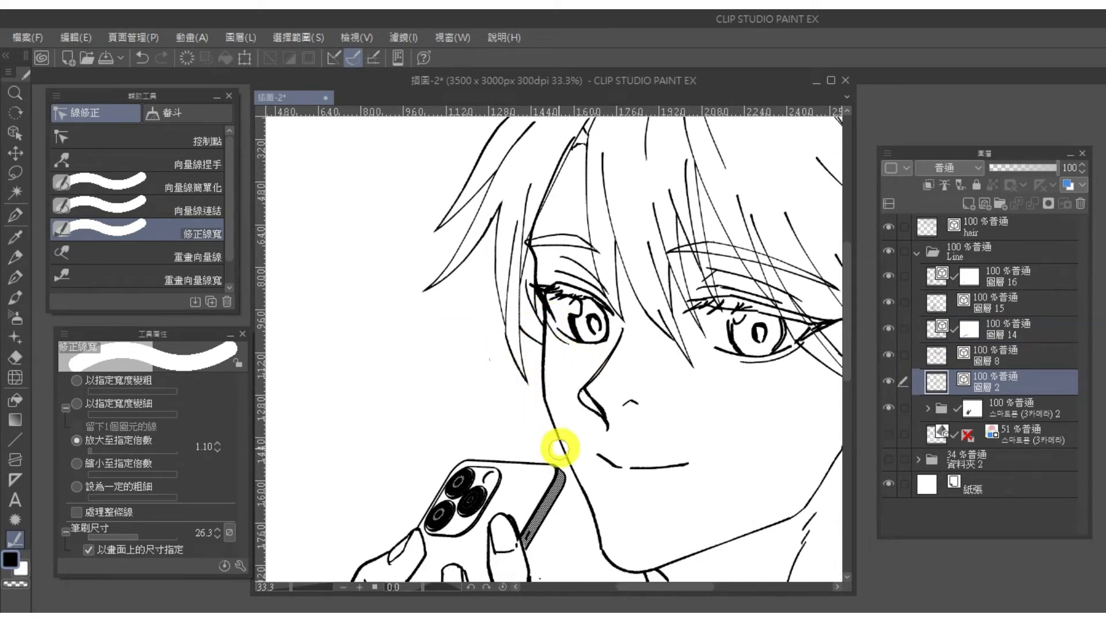
pyautogui.moveTo(571, 458); pyautogui.dragTo(605, 552)
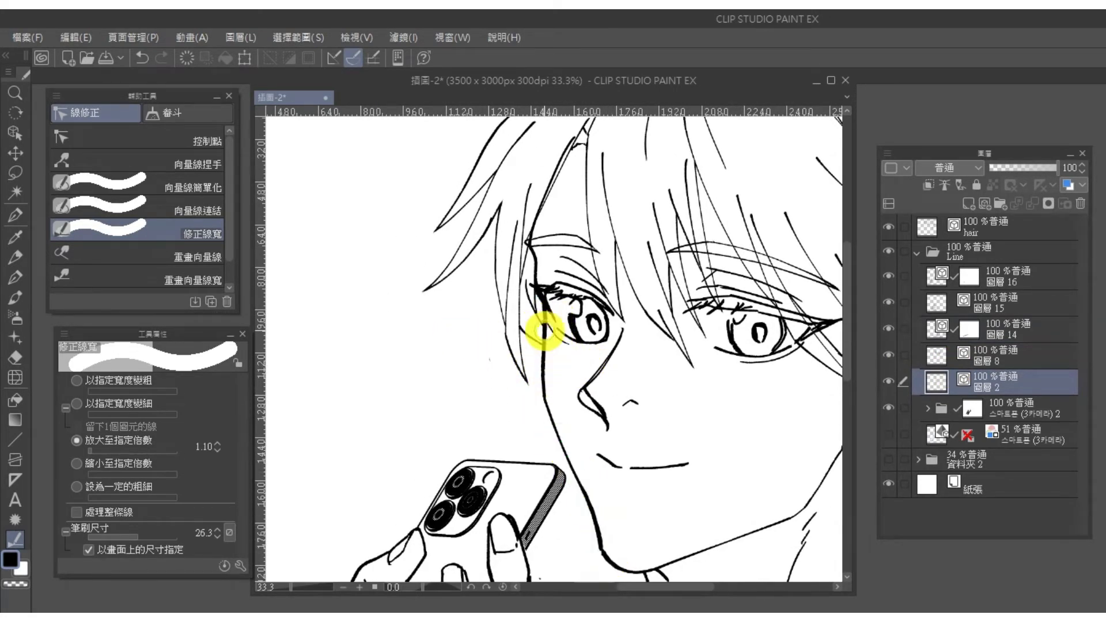
pyautogui.hotkey('ctrl', '-')
pyautogui.moveTo(679, 405); pyautogui.dragTo(669, 356)
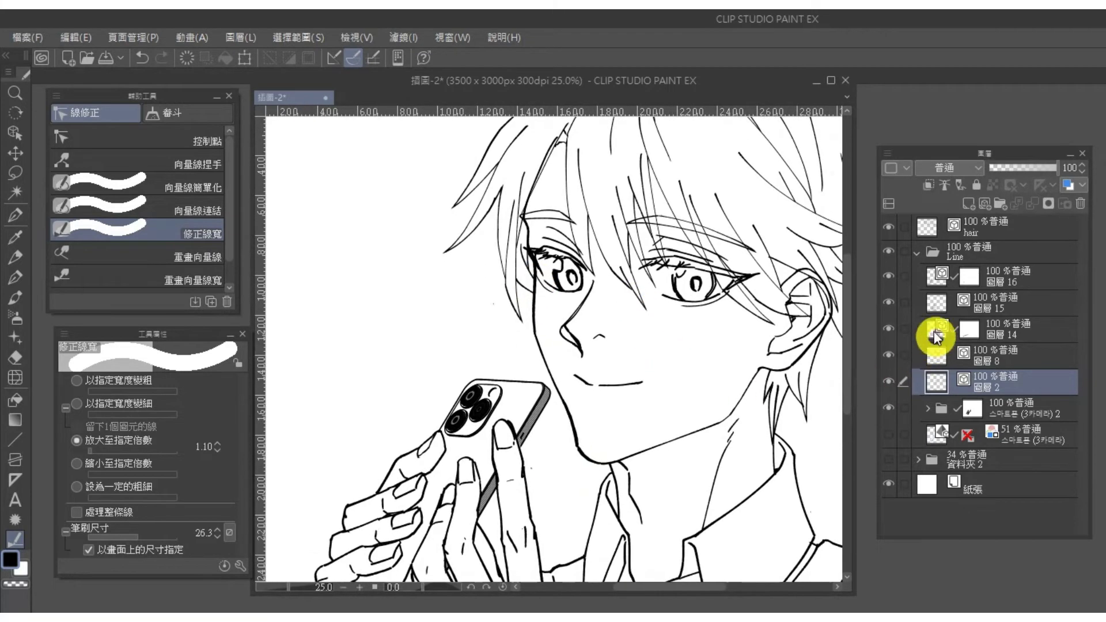
# Collapse the Line folder, make the hair layer active, and thicken the outer hair contour on both sides by a factor of 1.10
pyautogui.click(890, 289)
pyautogui.click(916, 252)
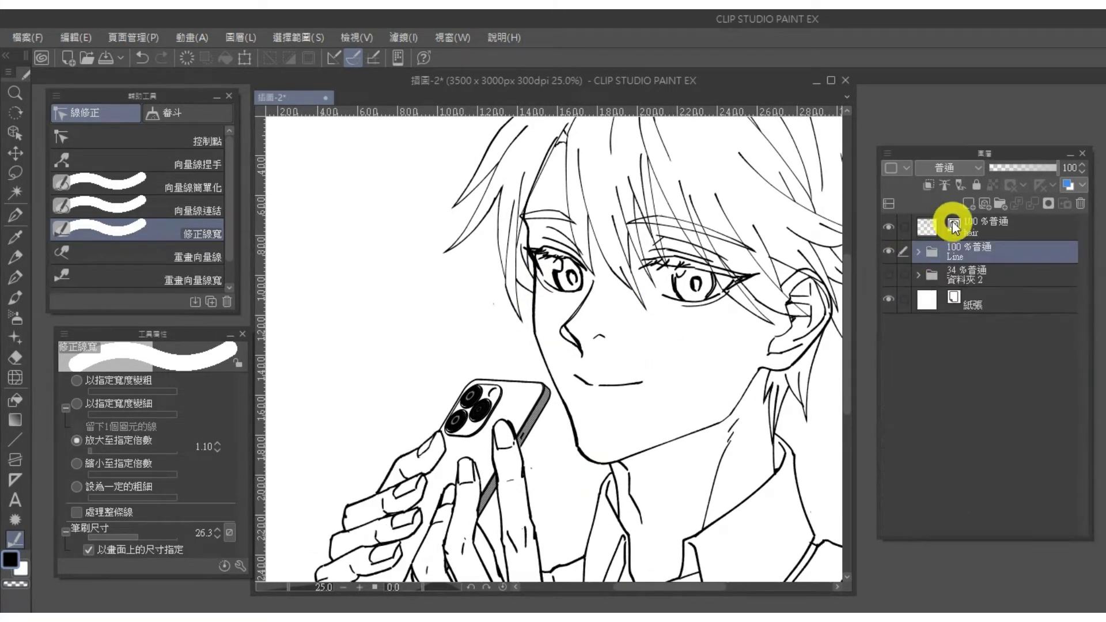
pyautogui.click(953, 226)
pyautogui.scroll(2, 538, 231)
pyautogui.moveTo(560, 182); pyautogui.dragTo(506, 252)
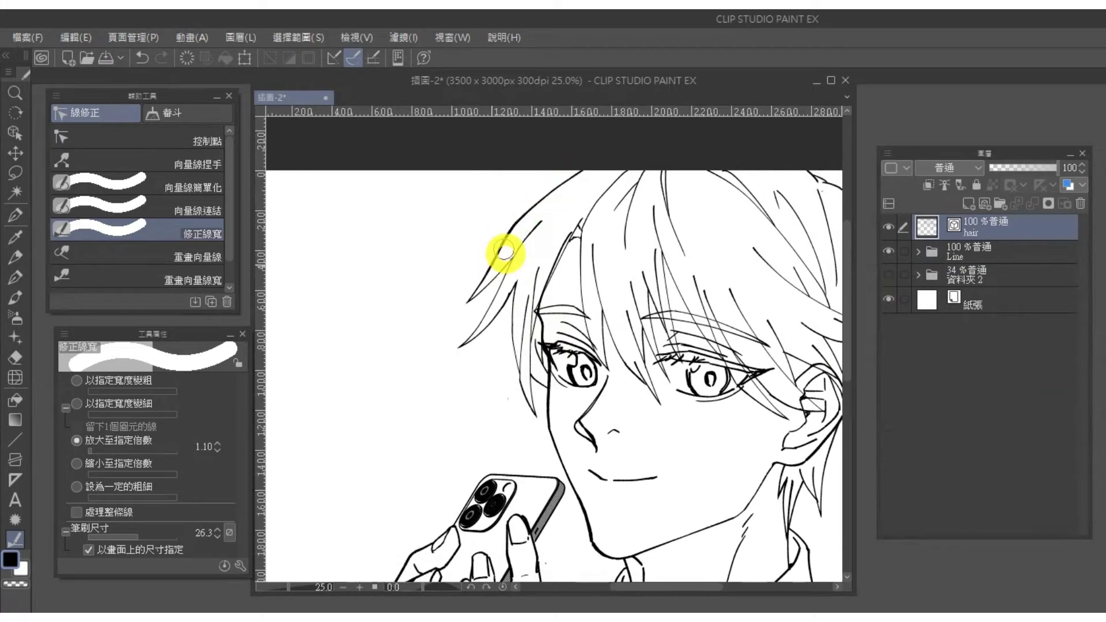
pyautogui.moveTo(728, 295); pyautogui.dragTo(599, 285)
pyautogui.moveTo(700, 171); pyautogui.dragTo(736, 199)
pyautogui.moveTo(739, 211); pyautogui.dragTo(750, 243)
pyautogui.moveTo(749, 252); pyautogui.dragTo(772, 324)
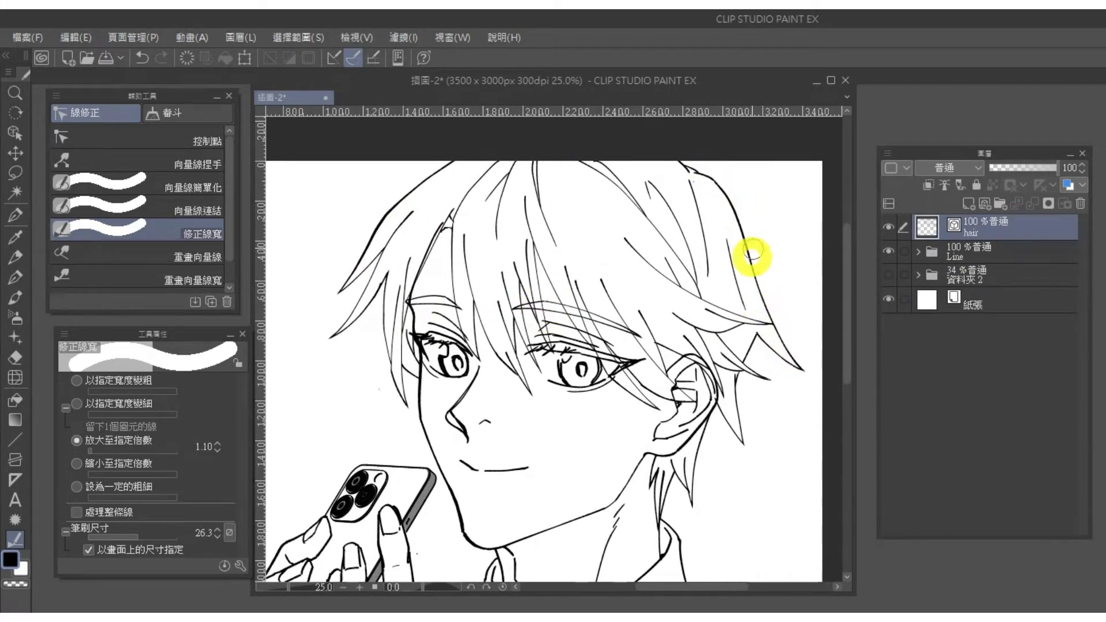
pyautogui.moveTo(742, 219)
pyautogui.mouseDown()
pyautogui.moveTo(792, 342)
pyautogui.moveTo(777, 283)
pyautogui.mouseUp()
pyautogui.moveTo(730, 343); pyautogui.dragTo(703, 420)
# Expand the Line folder, make 圖層 16 active, and thicken the outer finger and palm contours of the rear hand by a factor of 1.10
pyautogui.moveTo(542, 477); pyautogui.dragTo(701, 369)
pyautogui.click(925, 252)
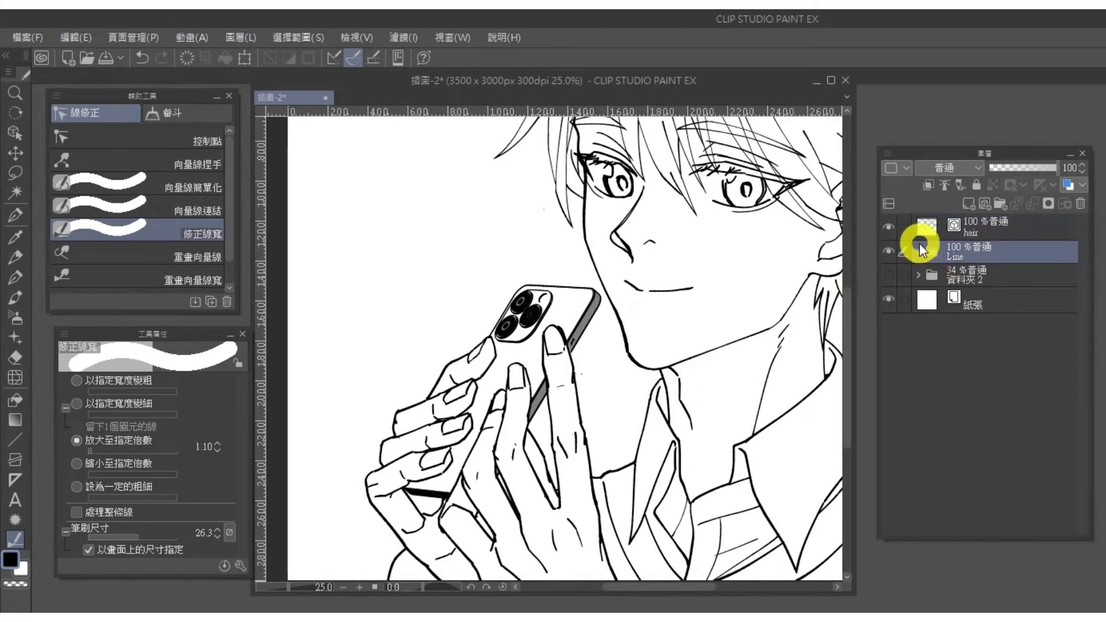
pyautogui.click(918, 251)
pyautogui.click(936, 277)
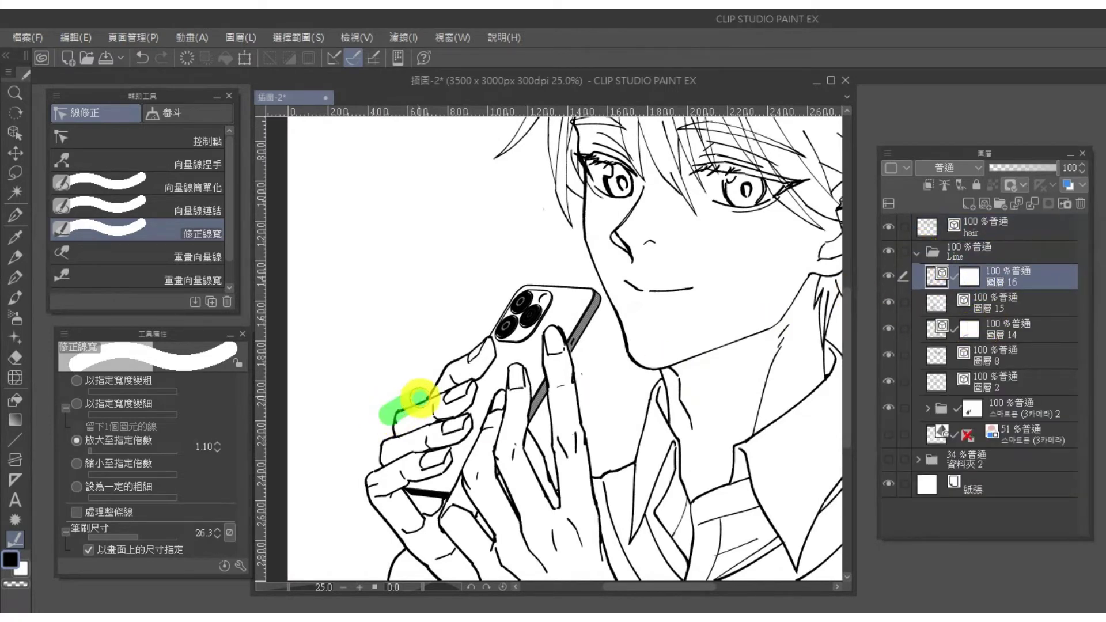
pyautogui.moveTo(420, 398)
pyautogui.mouseDown()
pyautogui.moveTo(452, 366)
pyautogui.moveTo(431, 394)
pyautogui.mouseUp()
pyautogui.moveTo(455, 364); pyautogui.dragTo(431, 395)
pyautogui.moveTo(373, 492); pyautogui.dragTo(402, 536)
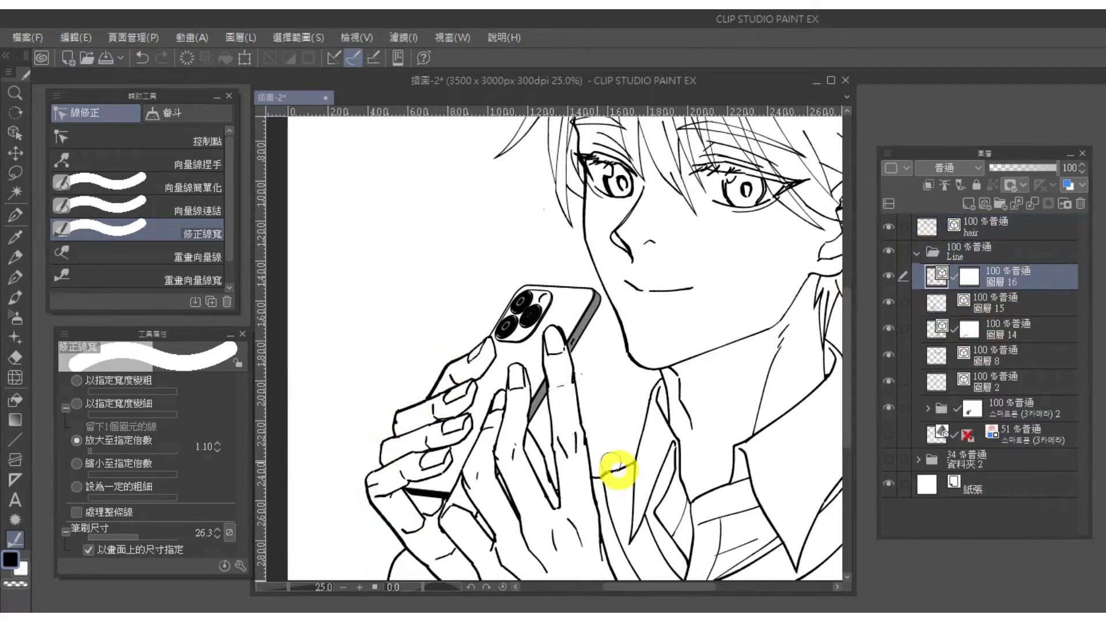
# Make 圖層 15 active and thicken the outer edge of the front hand, on the collar side, by a factor of 1.10
pyautogui.click(959, 304)
pyautogui.moveTo(588, 382); pyautogui.dragTo(598, 484)
pyautogui.moveTo(605, 488)
pyautogui.mouseDown()
pyautogui.moveTo(617, 578)
pyautogui.moveTo(594, 547)
pyautogui.mouseUp()
pyautogui.moveTo(584, 522); pyautogui.dragTo(612, 572)
# Make 圖層 14 active, check it by hiding and reshowing it, and thicken the outer collar and shoulder lines by a factor of 1.10
pyautogui.moveTo(831, 375); pyautogui.dragTo(786, 428)
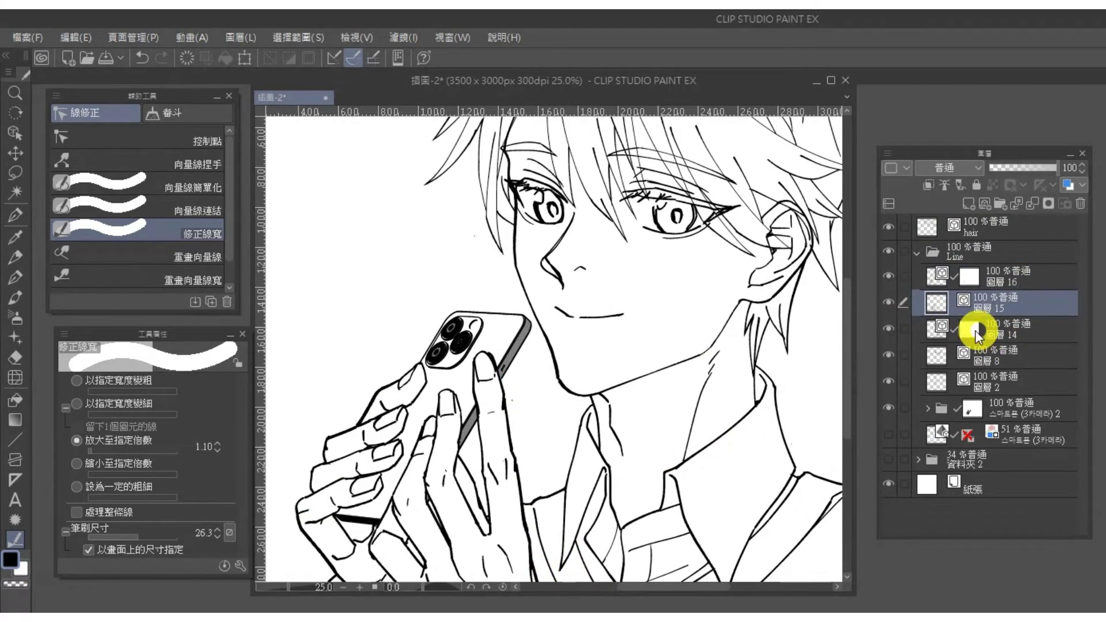
pyautogui.click(1023, 329)
pyautogui.click(889, 328)
pyautogui.click(890, 329)
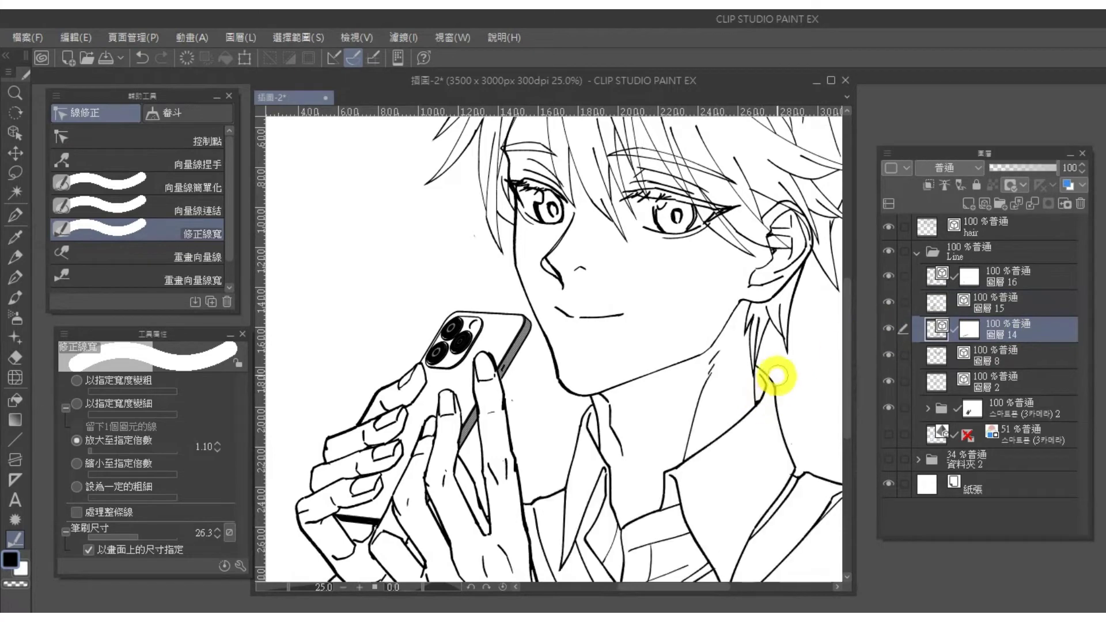
pyautogui.moveTo(774, 375); pyautogui.dragTo(798, 459)
pyautogui.moveTo(821, 472)
pyautogui.mouseDown()
pyautogui.moveTo(780, 465)
pyautogui.moveTo(845, 491)
pyautogui.moveTo(798, 481)
pyautogui.mouseUp()
pyautogui.moveTo(797, 481); pyautogui.dragTo(798, 480)
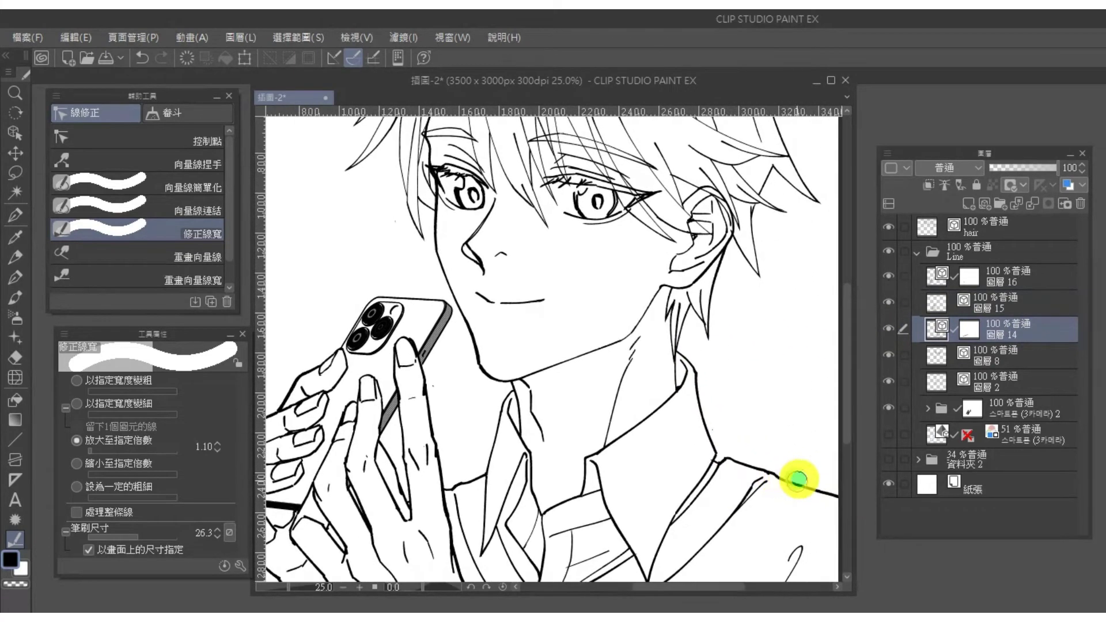
pyautogui.moveTo(509, 399)
pyautogui.mouseDown()
pyautogui.moveTo(518, 441)
pyautogui.moveTo(485, 471)
pyautogui.moveTo(535, 442)
pyautogui.mouseUp()
pyautogui.scroll(-2, 540, 406)
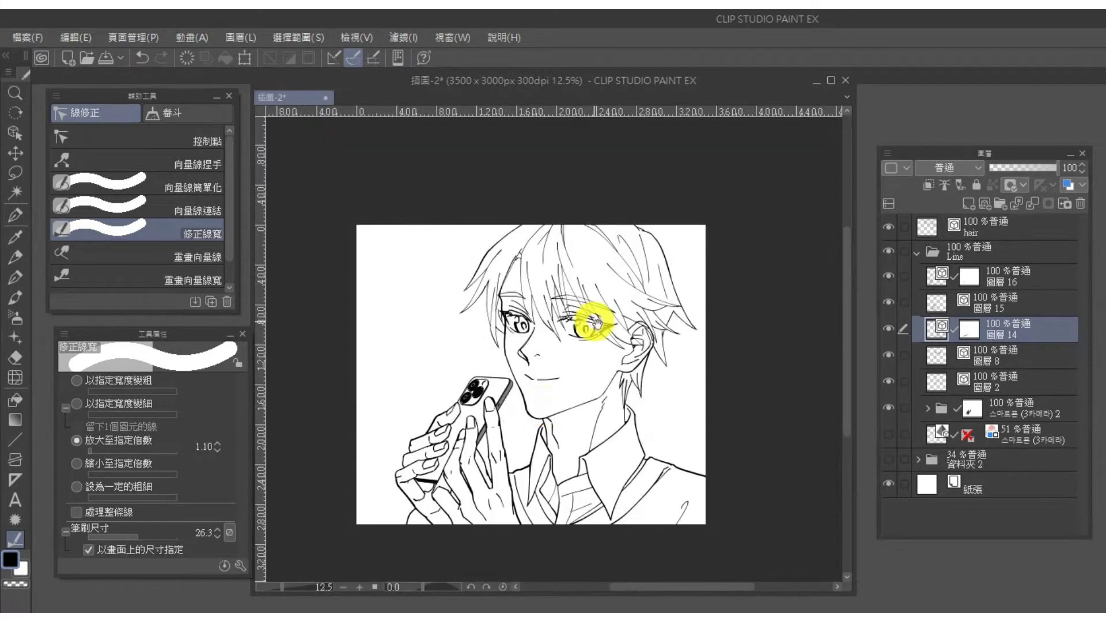
pyautogui.moveTo(595, 324); pyautogui.dragTo(634, 326)
pyautogui.moveTo(676, 423); pyautogui.dragTo(676, 420)
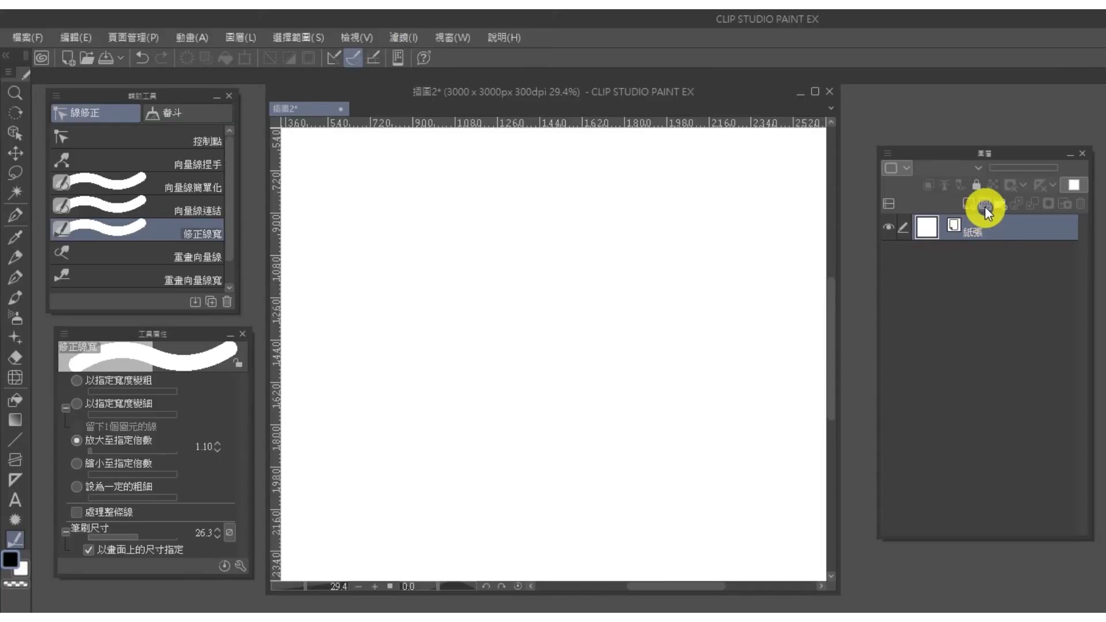
# Add a vector layer to the blank canvas and draw a steep straight line and a square beside its upper end
pyautogui.click(984, 203)
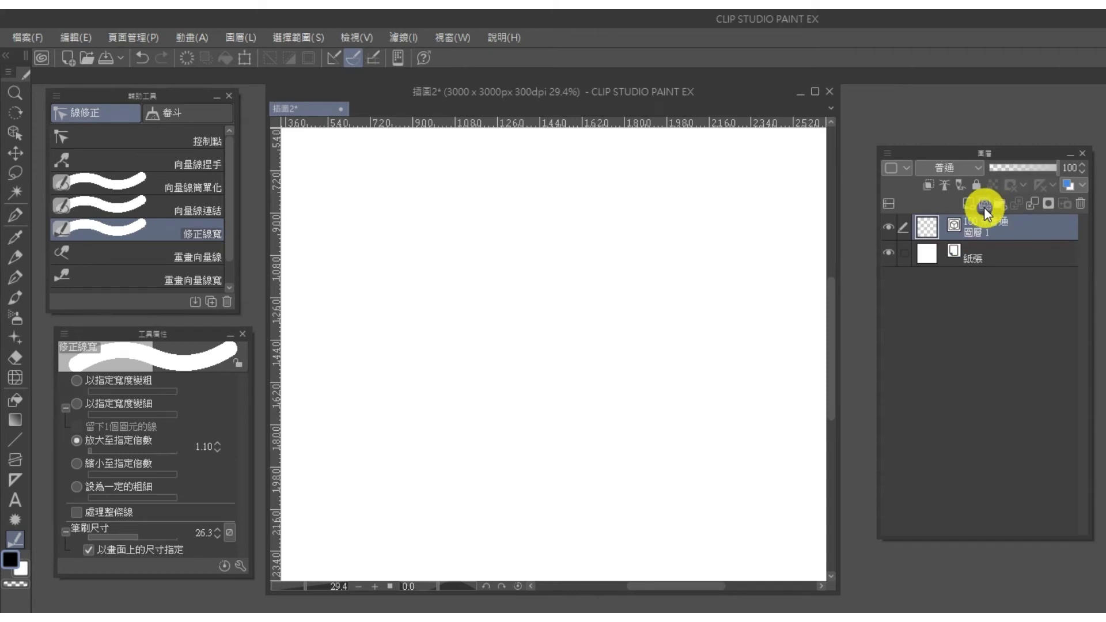
pyautogui.click(15, 445)
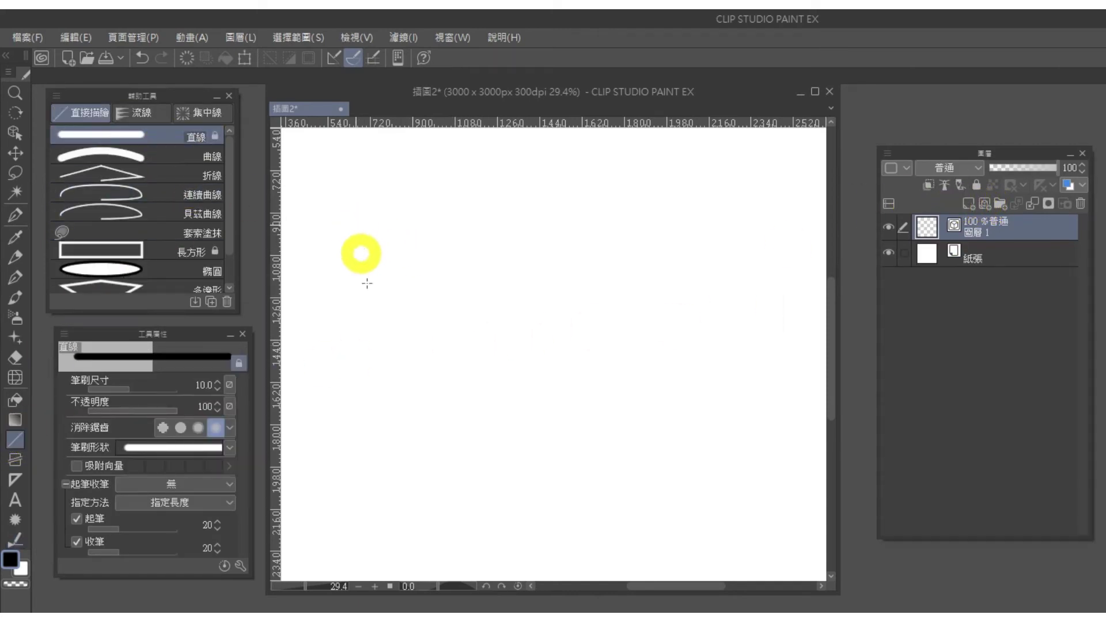
pyautogui.moveTo(356, 226); pyautogui.dragTo(389, 449)
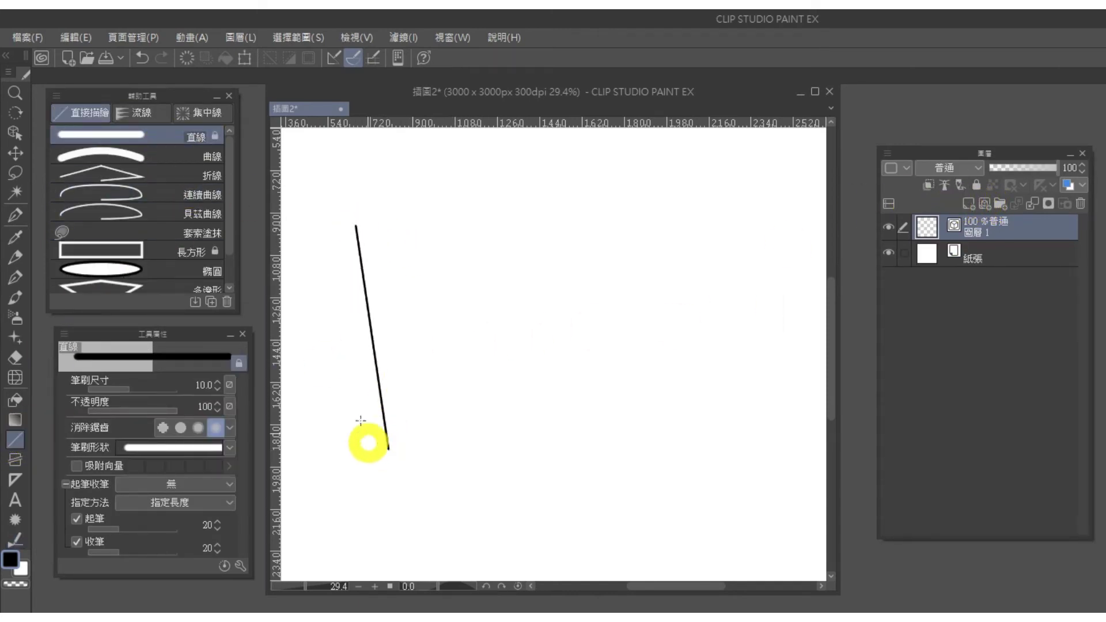
pyautogui.click(160, 254)
pyautogui.moveTo(462, 176); pyautogui.dragTo(594, 307)
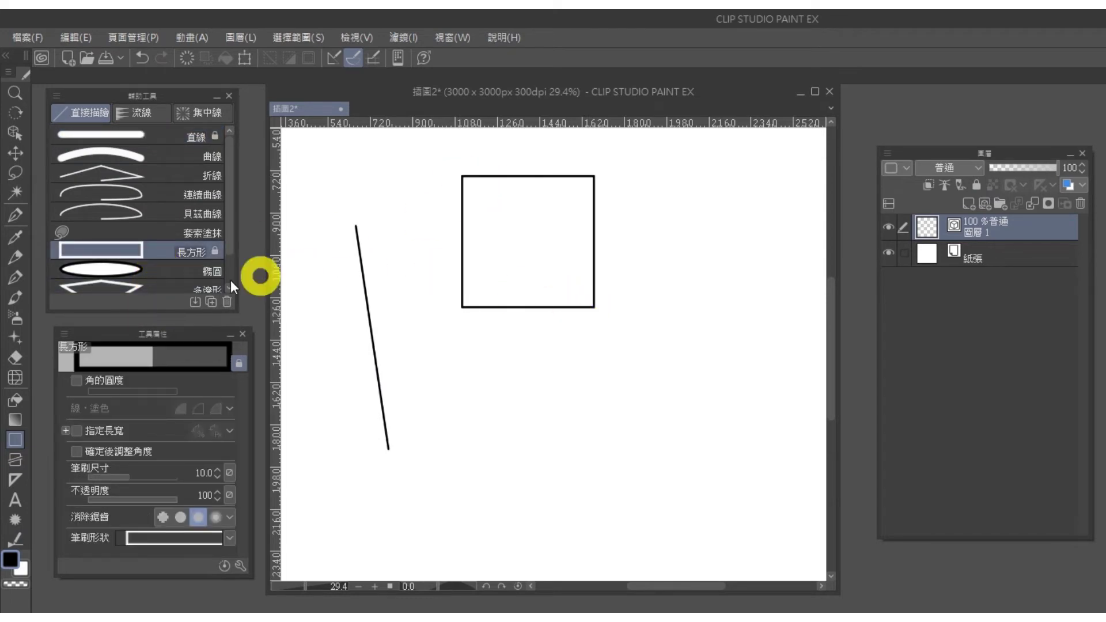
# Draw an ellipse below the square and a five-sided polygon to the right of the two shapes
pyautogui.click(178, 271)
pyautogui.moveTo(485, 381); pyautogui.dragTo(629, 513)
pyautogui.click(631, 510)
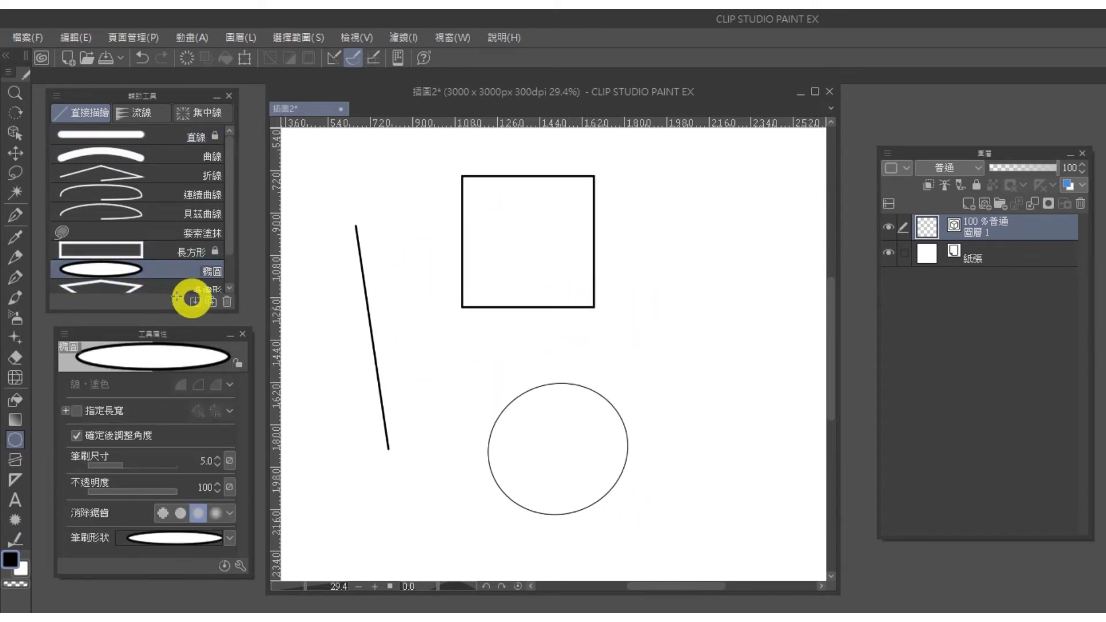
pyautogui.click(111, 288)
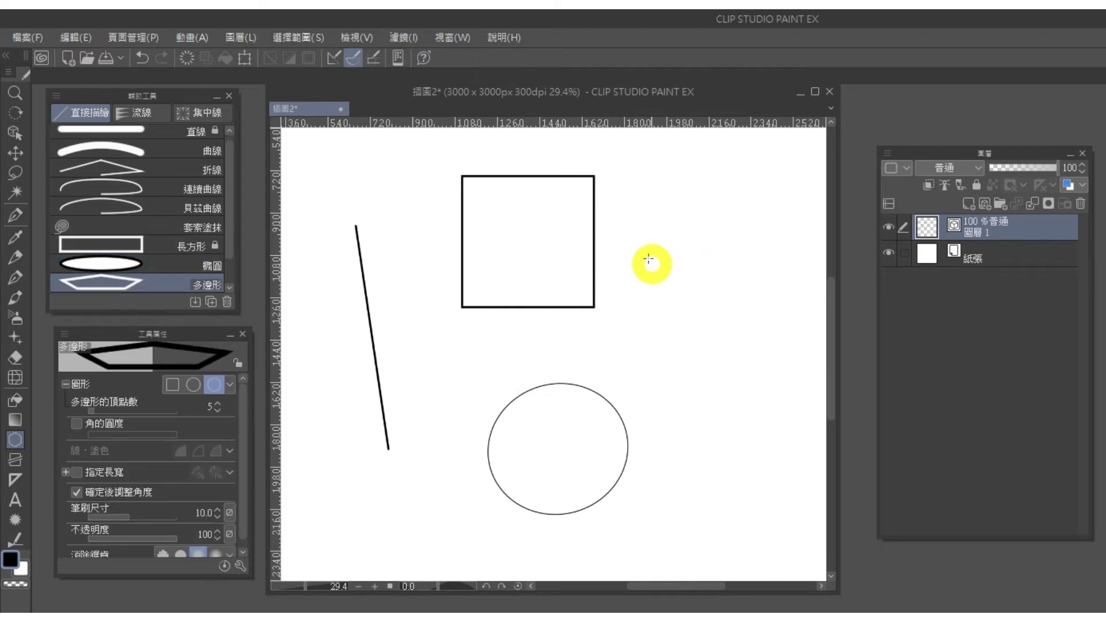
pyautogui.moveTo(648, 259); pyautogui.dragTo(790, 380)
pyautogui.click(789, 380)
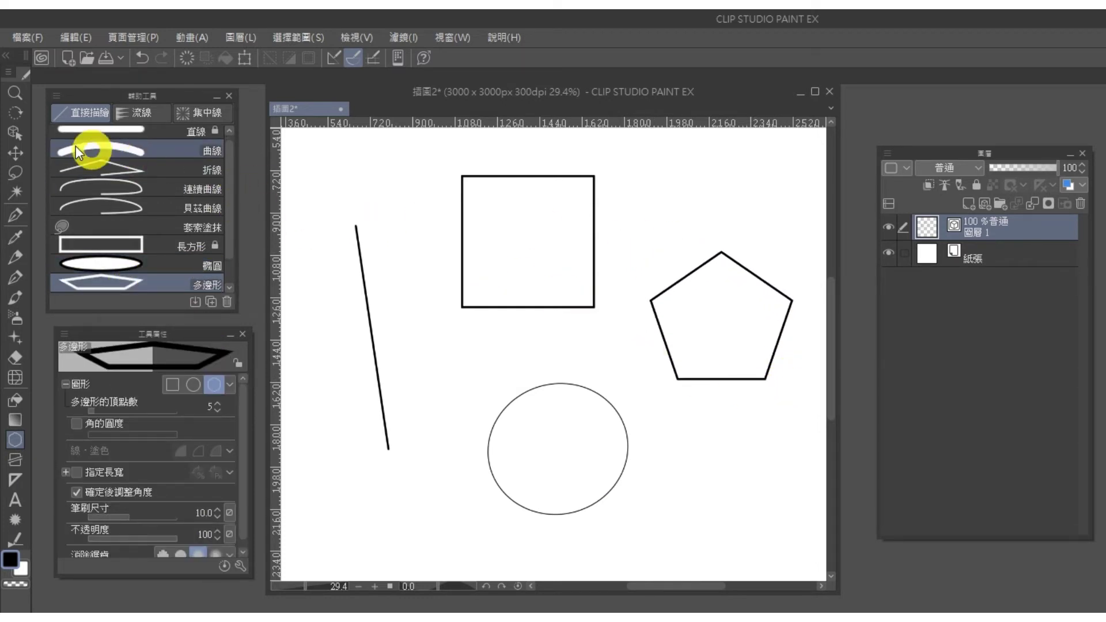
# With the Object tool, move the straight line's upper endpoint inward and pull the square's lower-left corner down
pyautogui.click(15, 133)
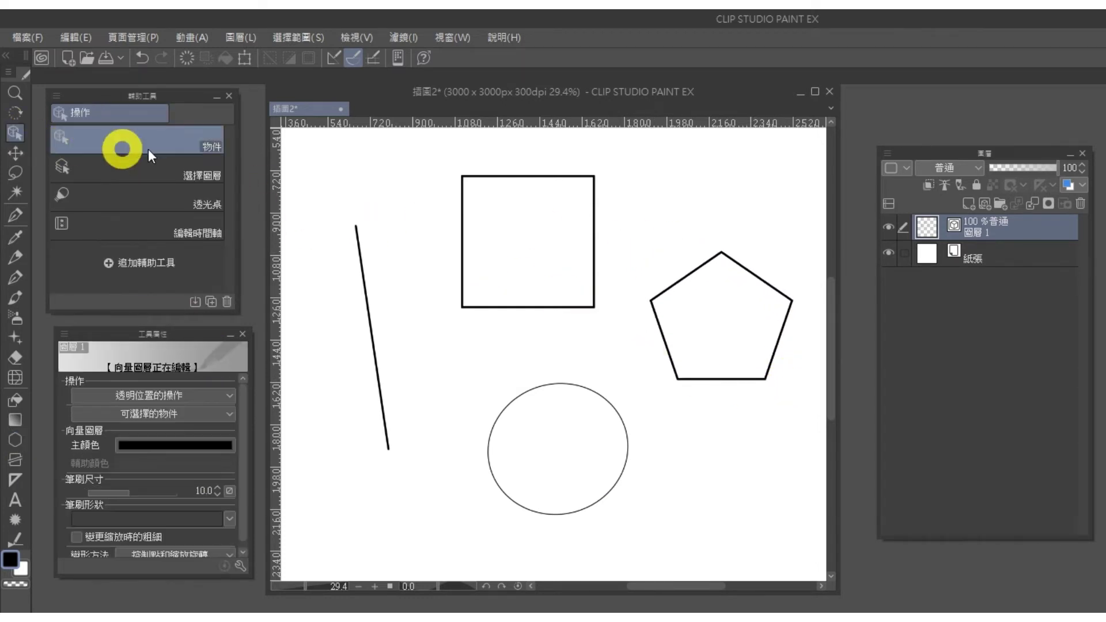
pyautogui.click(363, 250)
pyautogui.moveTo(354, 227); pyautogui.dragTo(471, 381)
pyautogui.click(464, 178)
# Select the circle and pull its lower-right control points inward to form a deep notch
pyautogui.click(611, 472)
pyautogui.click(616, 480)
pyautogui.moveTo(616, 489); pyautogui.dragTo(564, 447)
pyautogui.moveTo(625, 471); pyautogui.dragTo(588, 431)
# Select the pentagon, pull its top vertex upward, and move its right vertex up and outward
pyautogui.click(722, 261)
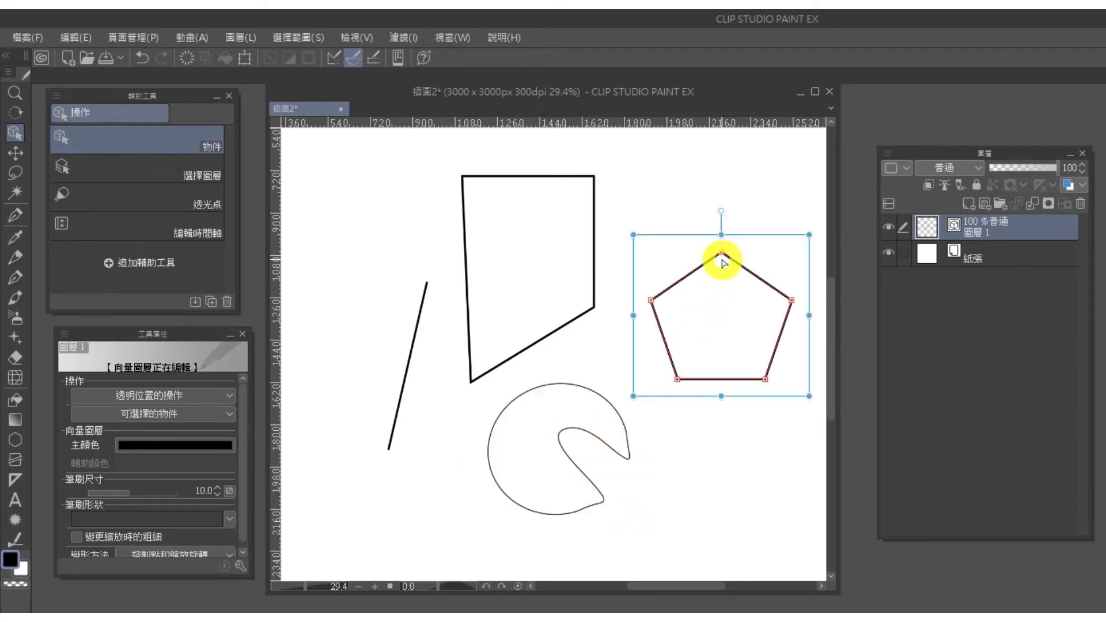
pyautogui.moveTo(720, 254); pyautogui.dragTo(728, 173)
pyautogui.moveTo(791, 300); pyautogui.dragTo(822, 256)
# Add a raster layer, draw a small tilted five-sided polygon above the straight line, and switch to the Object tool
pyautogui.click(967, 203)
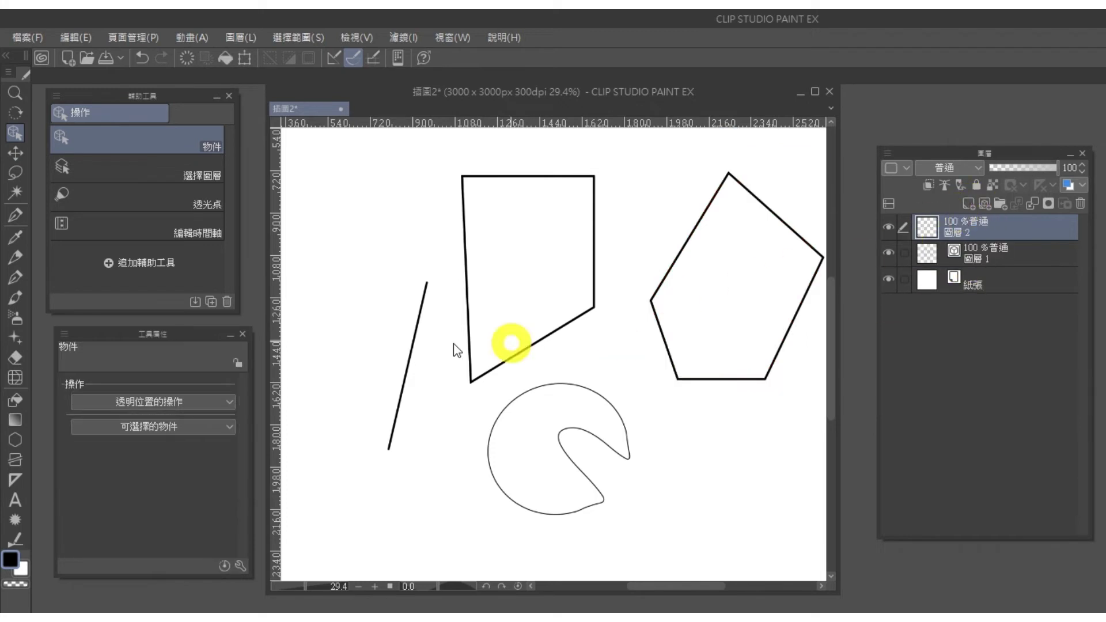
pyautogui.click(22, 446)
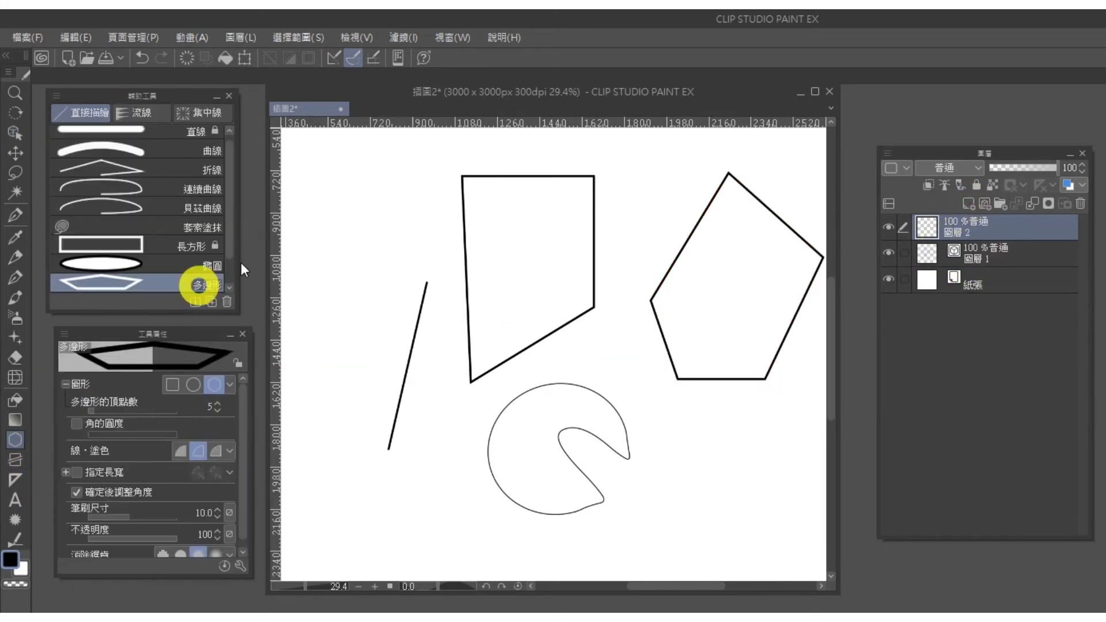
pyautogui.click(198, 284)
pyautogui.moveTo(320, 185); pyautogui.dragTo(408, 257)
pyautogui.click(362, 230)
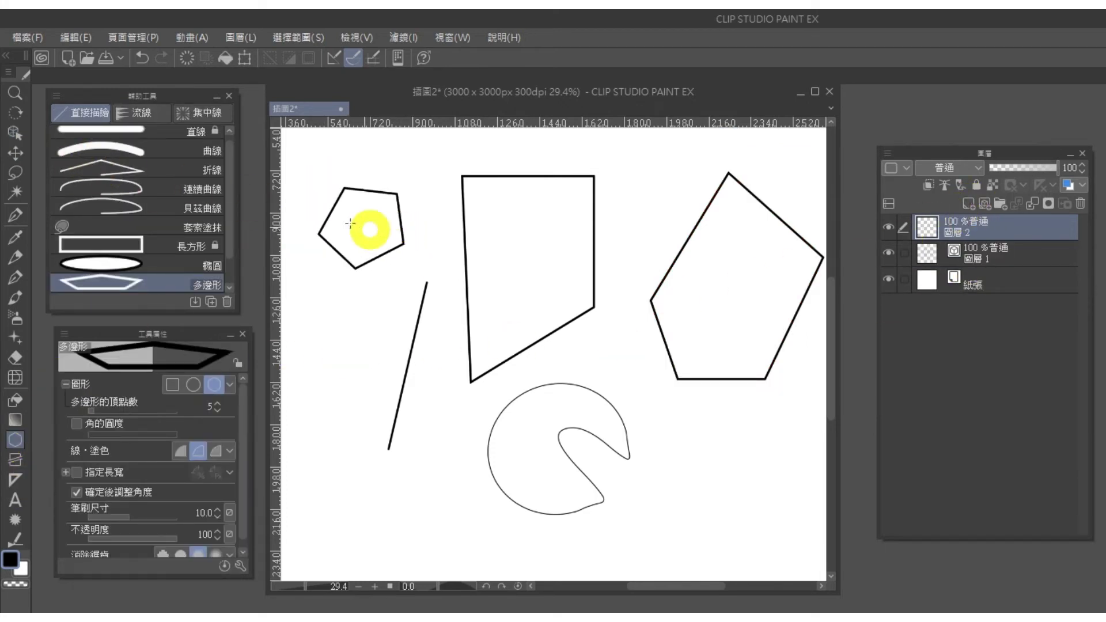
pyautogui.click(15, 133)
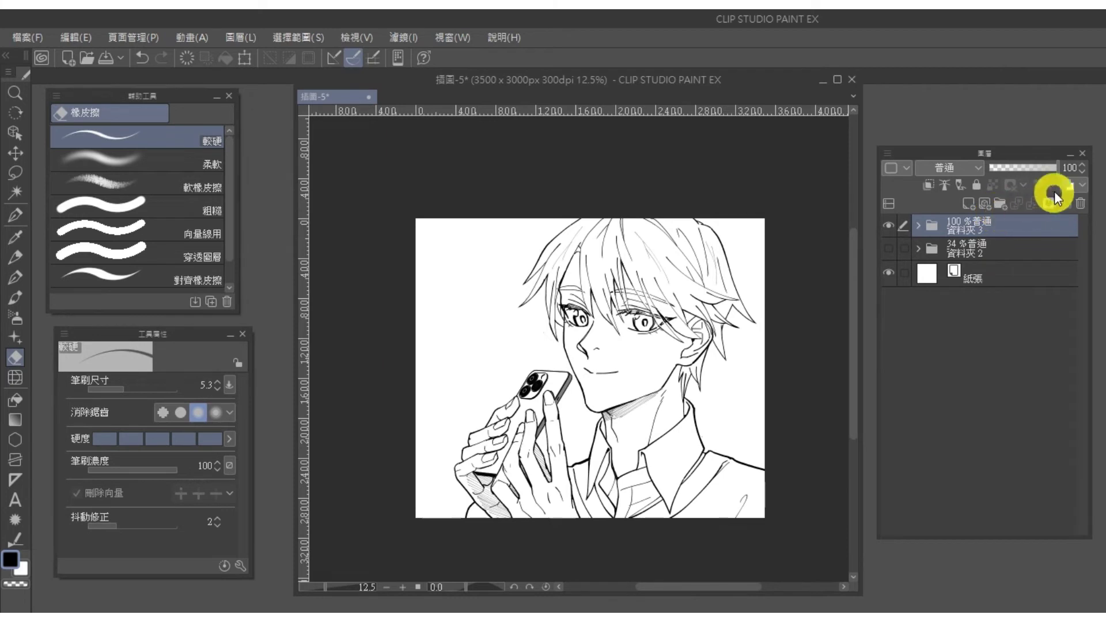
# Turn on the layer color for 資料夾 3, add a vector layer above it, and draw a large rectangle over the character's face and hands
pyautogui.click(1067, 185)
pyautogui.click(981, 205)
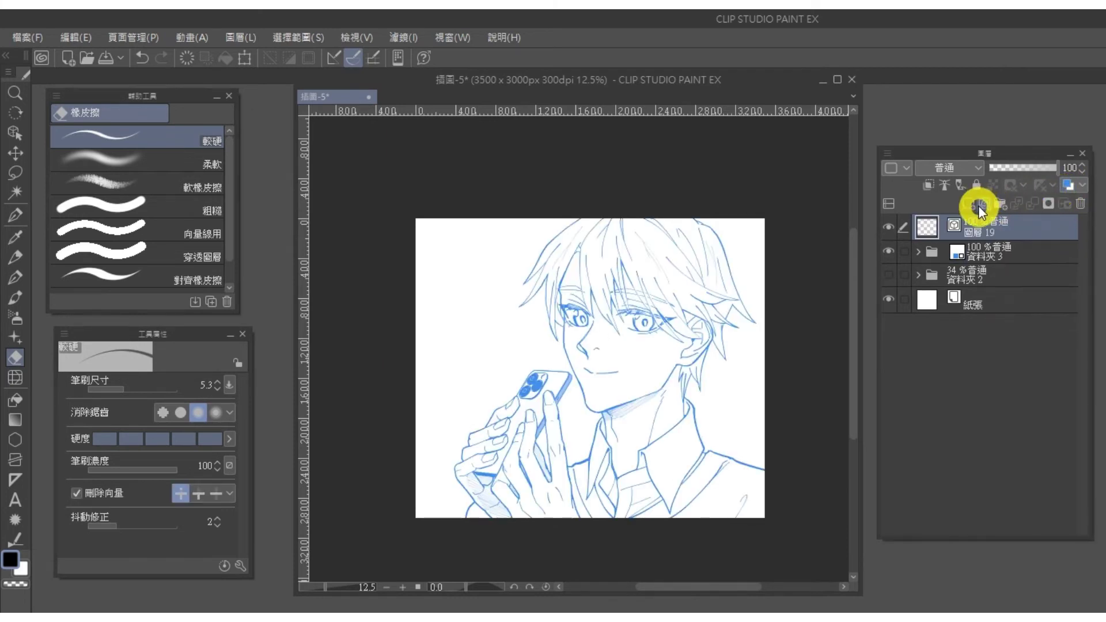
pyautogui.click(15, 439)
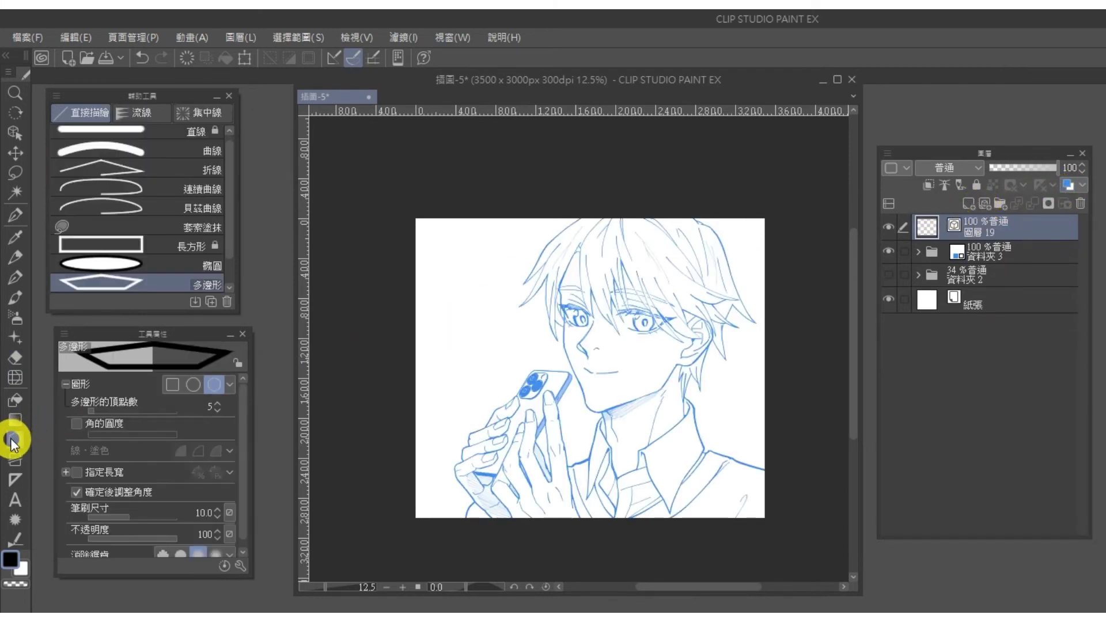
pyautogui.click(180, 246)
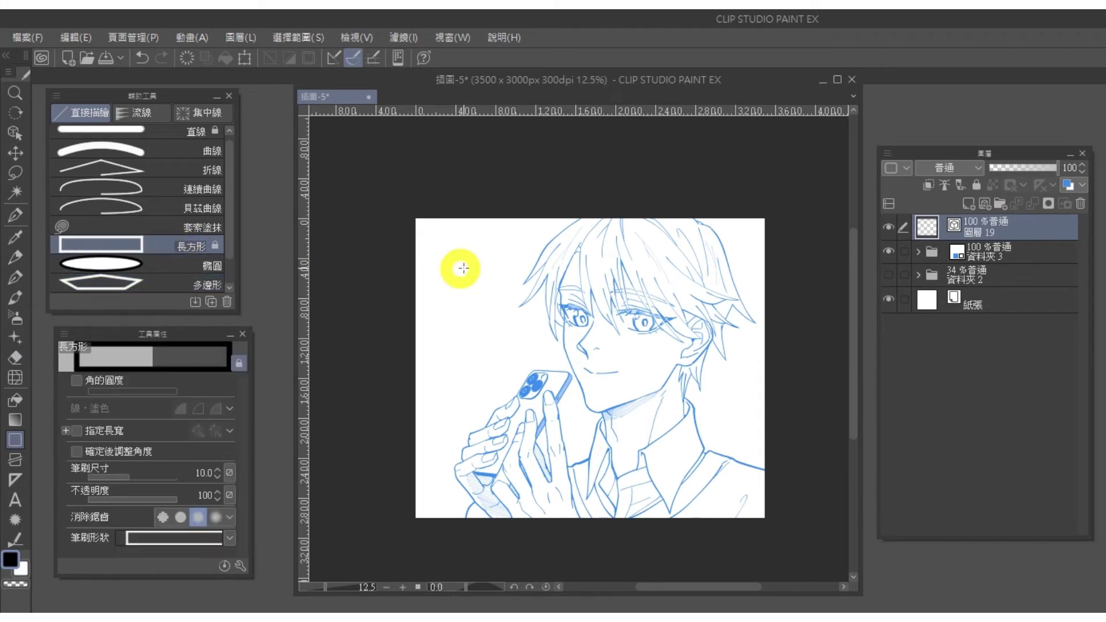
pyautogui.moveTo(457, 279); pyautogui.dragTo(745, 462)
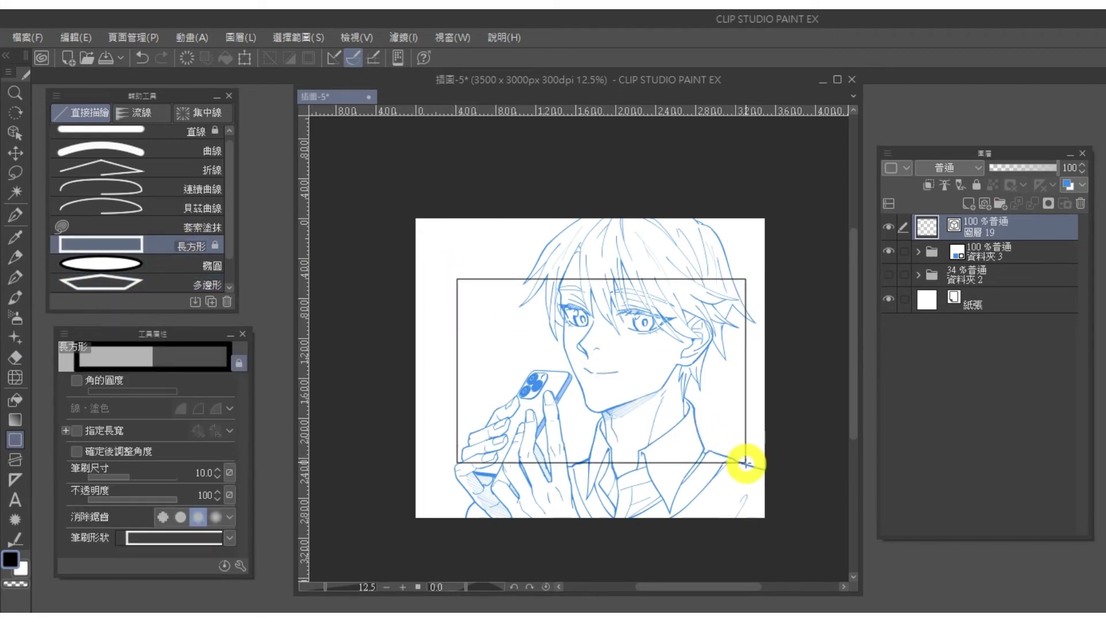
# Select the rectangle with the Object tool and move its upper-right corner straight down to slant the top edge
pyautogui.click(15, 133)
pyautogui.click(476, 279)
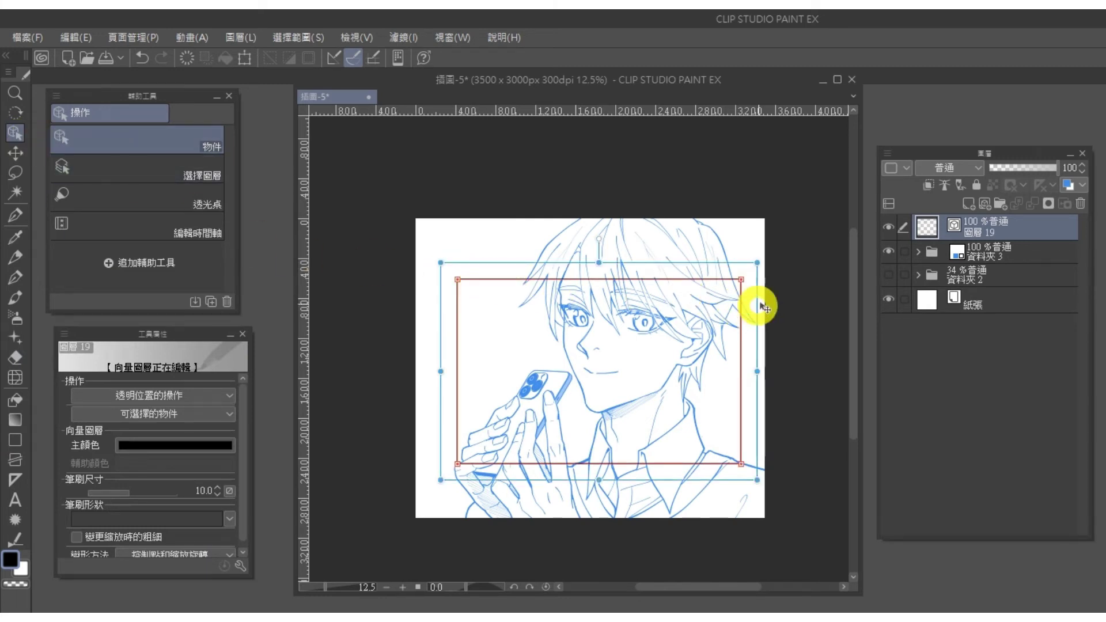
pyautogui.moveTo(741, 280); pyautogui.dragTo(740, 359)
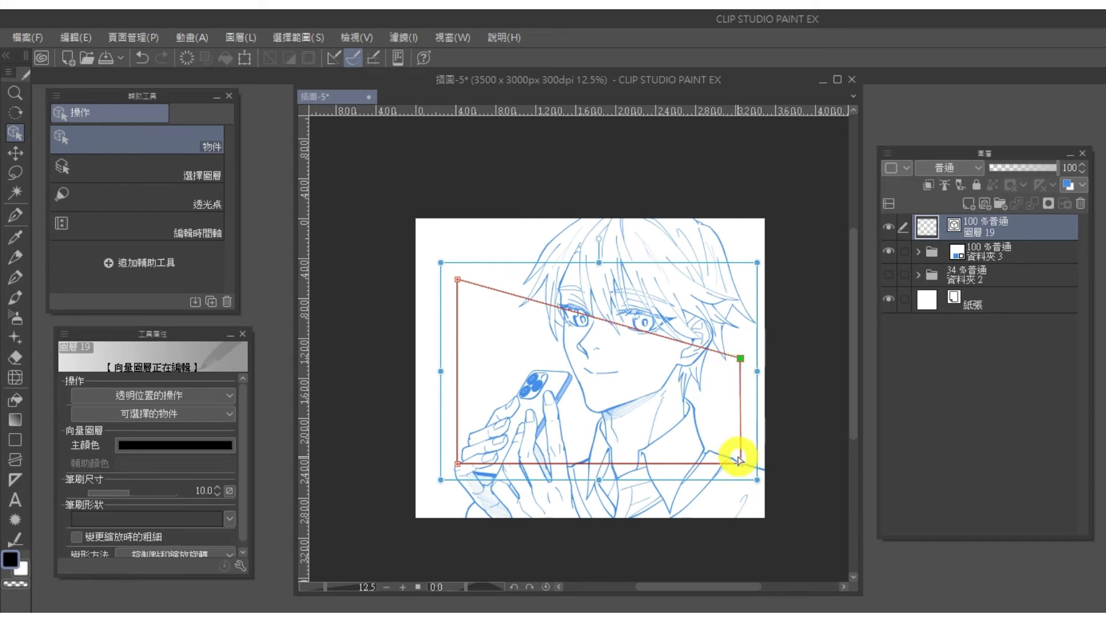
# Move the rectangle's lower-right corner up, its upper-left corner inward, and its lower-left corner slightly outward
pyautogui.moveTo(740, 459); pyautogui.dragTo(740, 429)
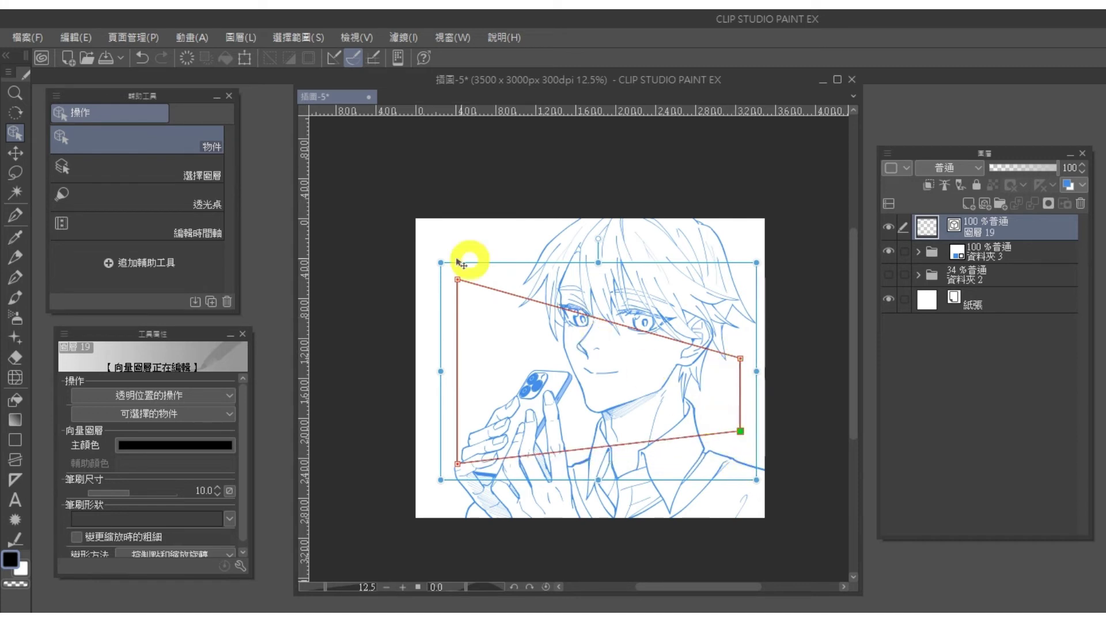
pyautogui.moveTo(470, 282); pyautogui.dragTo(489, 287)
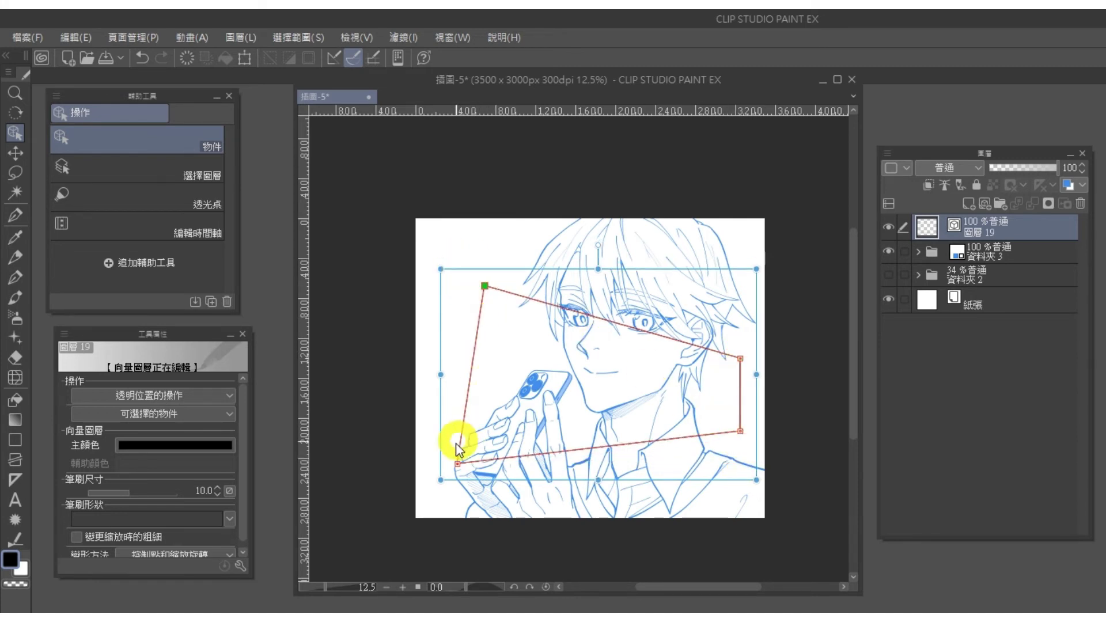
pyautogui.moveTo(457, 463); pyautogui.dragTo(442, 456)
pyautogui.moveTo(484, 284); pyautogui.dragTo(484, 280)
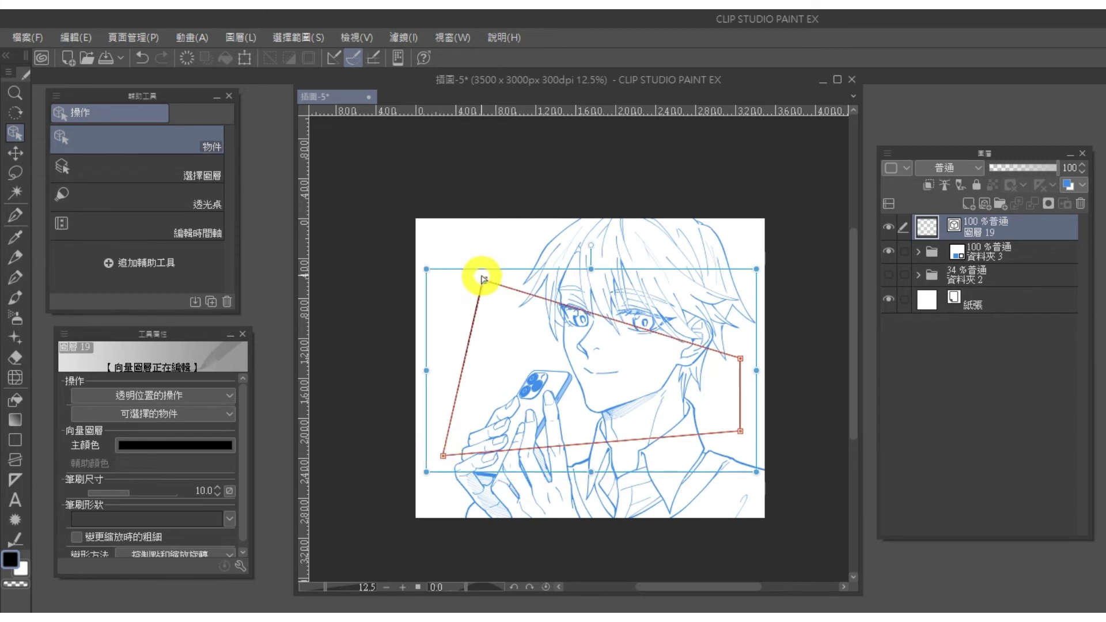
# Reselect the reshaped quadrilateral and enlarge it outward with its bounding frame
pyautogui.press('alt')
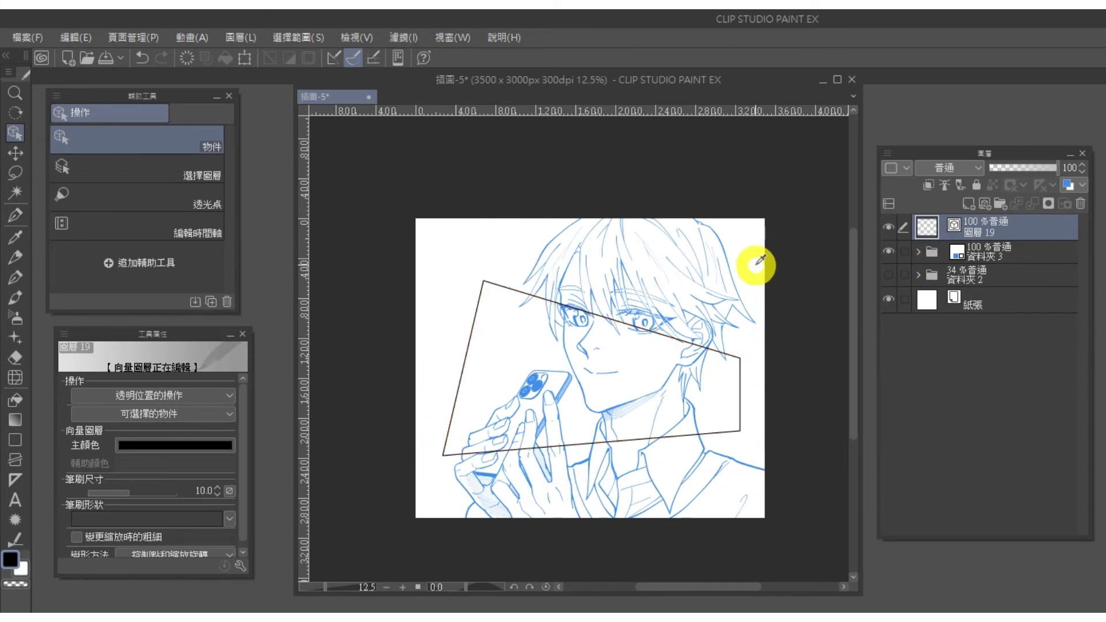
pyautogui.click(733, 360)
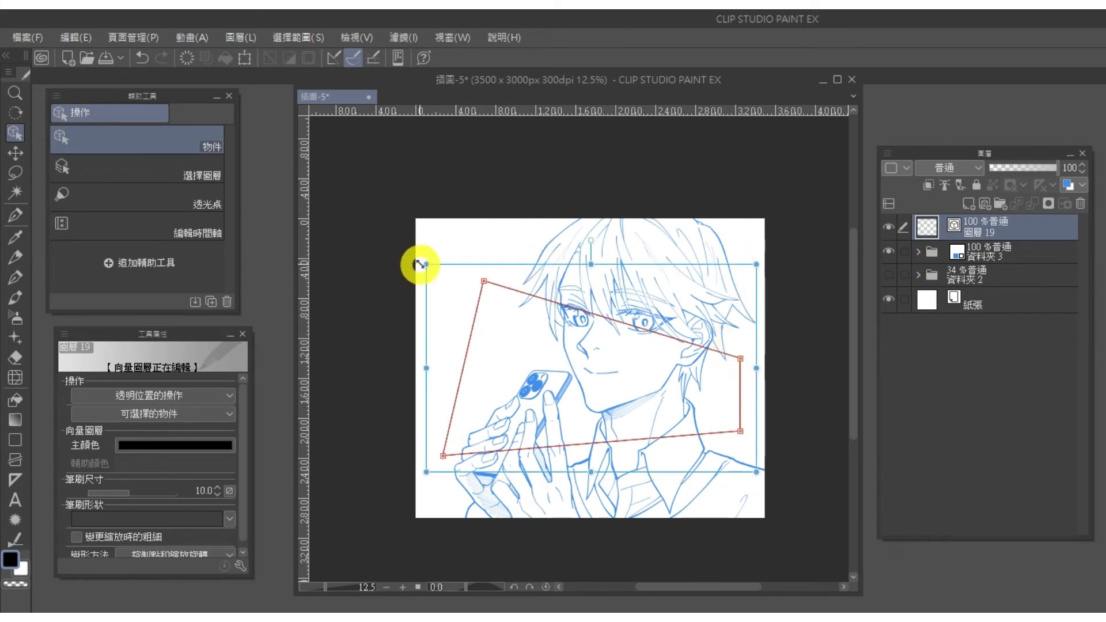
pyautogui.moveTo(424, 263); pyautogui.dragTo(414, 240)
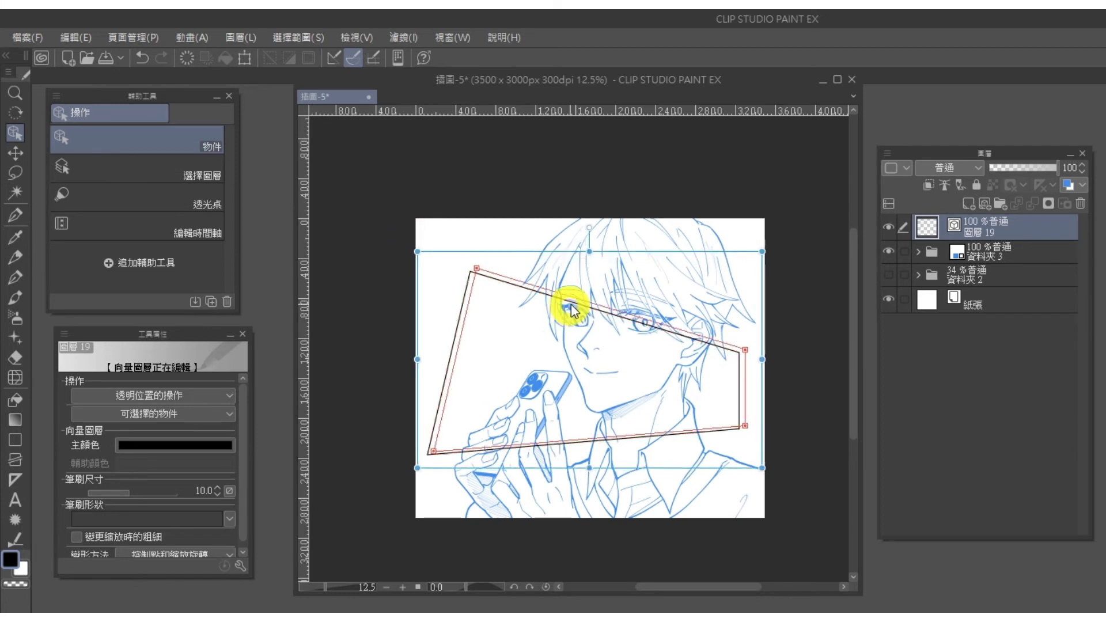
pyautogui.moveTo(572, 311); pyautogui.dragTo(570, 313)
pyautogui.click(1005, 278)
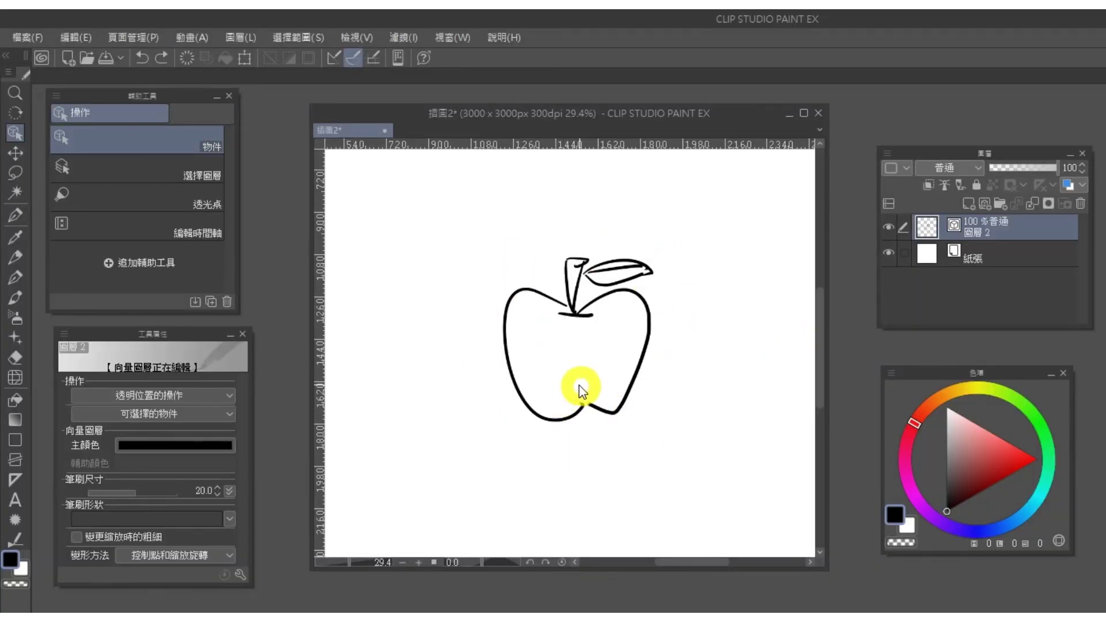
# Select the left half of the apple's outline with the Object tool and recolor it red
pyautogui.click(516, 296)
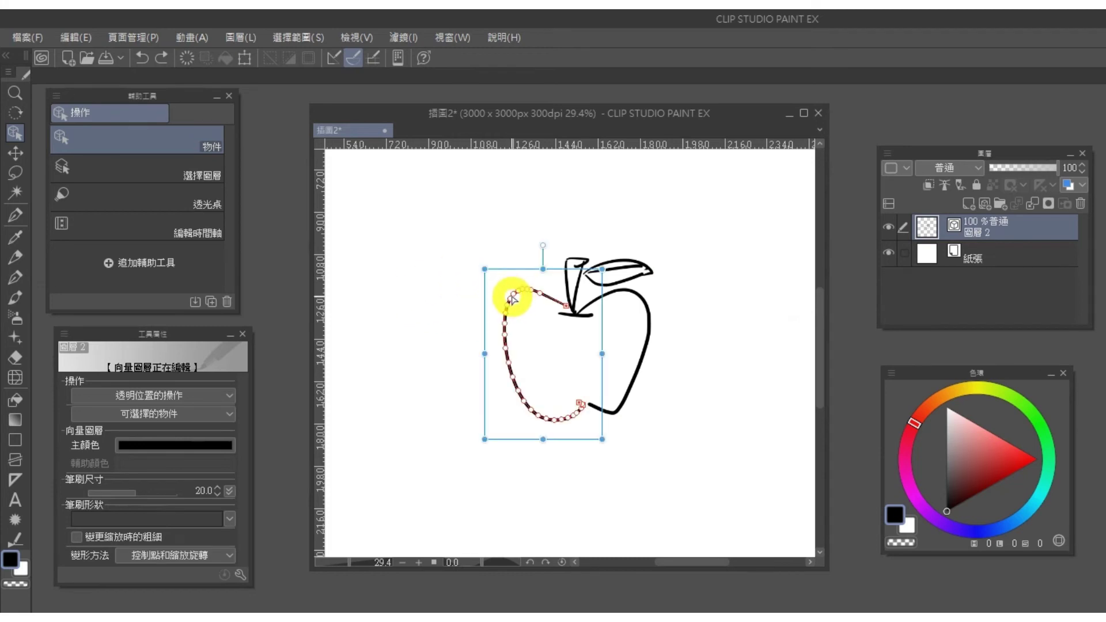
pyautogui.click(998, 462)
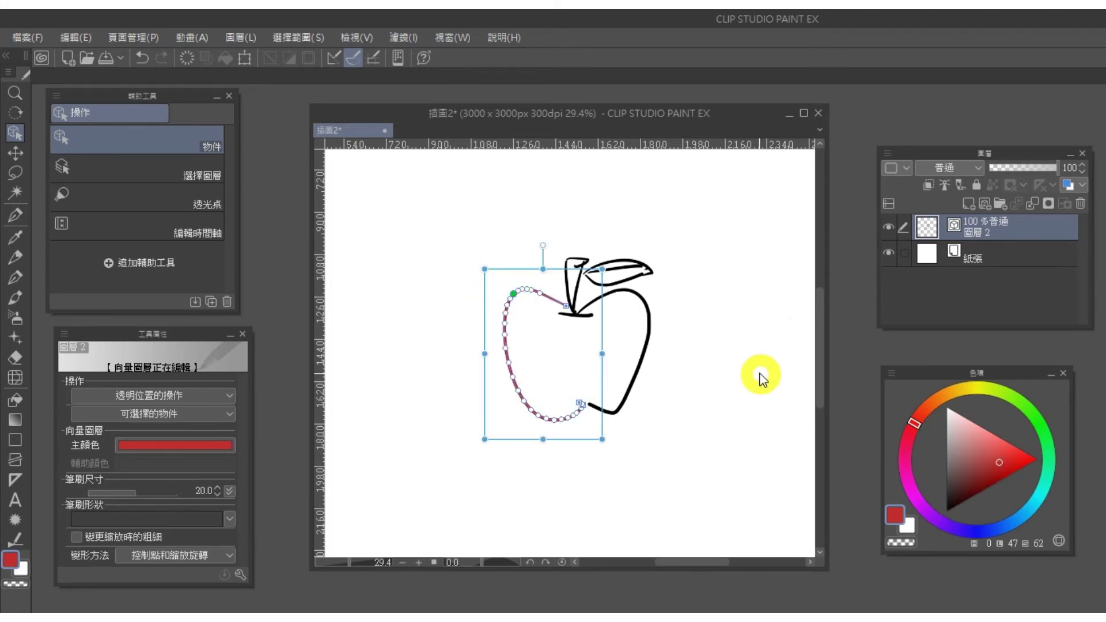
pyautogui.click(606, 344)
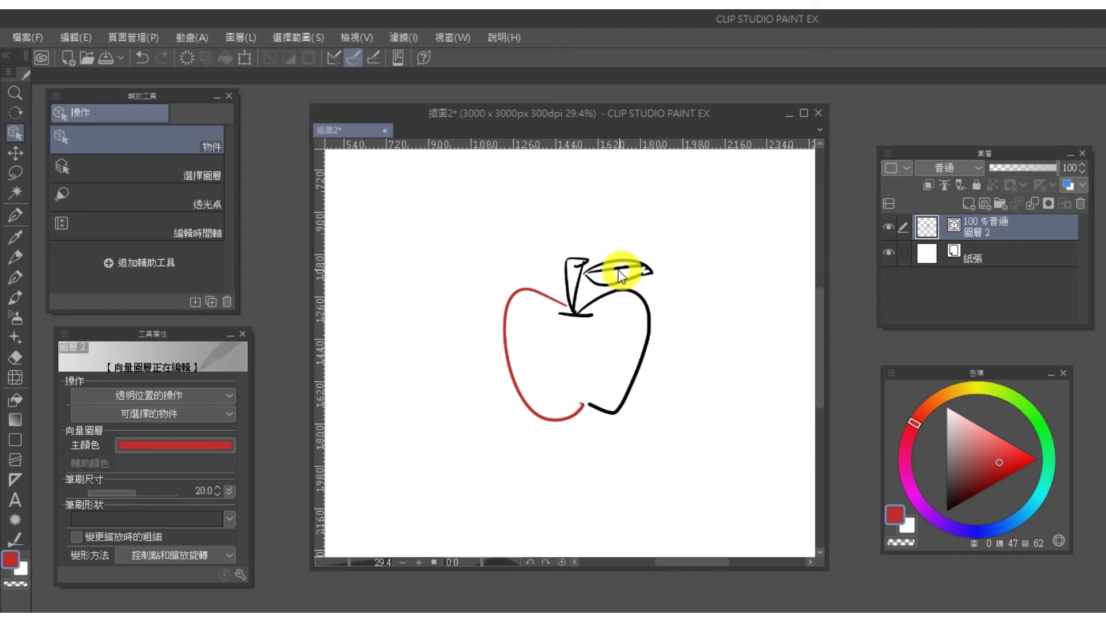
# Select the leaf strokes and recolor them green, and undo the color changes on the apple drawing
pyautogui.click(646, 267)
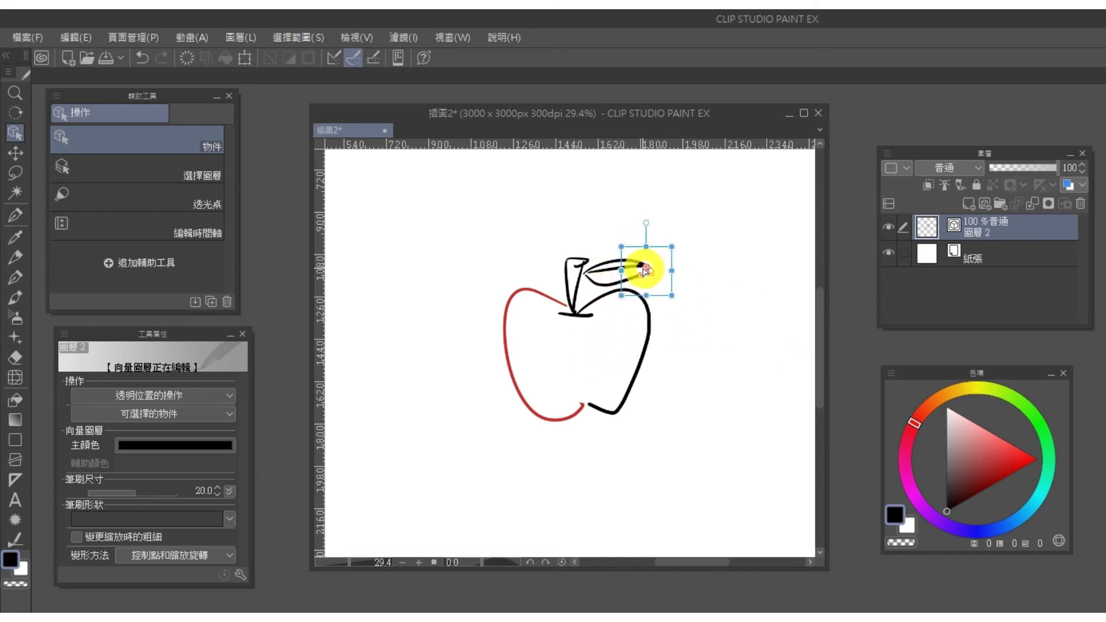
pyautogui.click(633, 265)
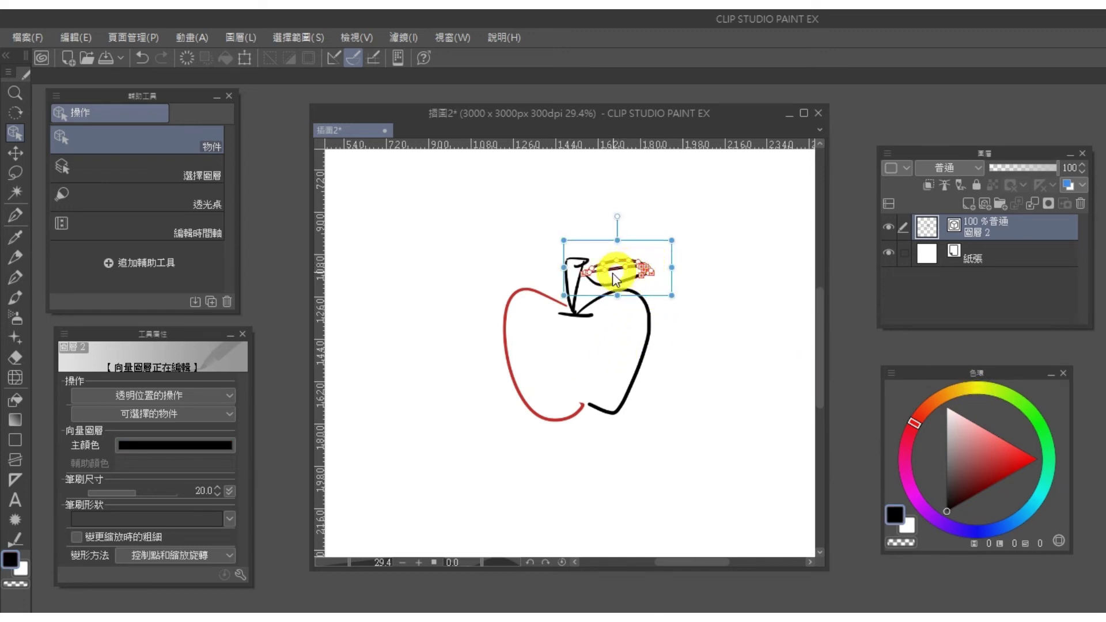
pyautogui.click(1038, 430)
pyautogui.click(997, 472)
pyautogui.click(730, 316)
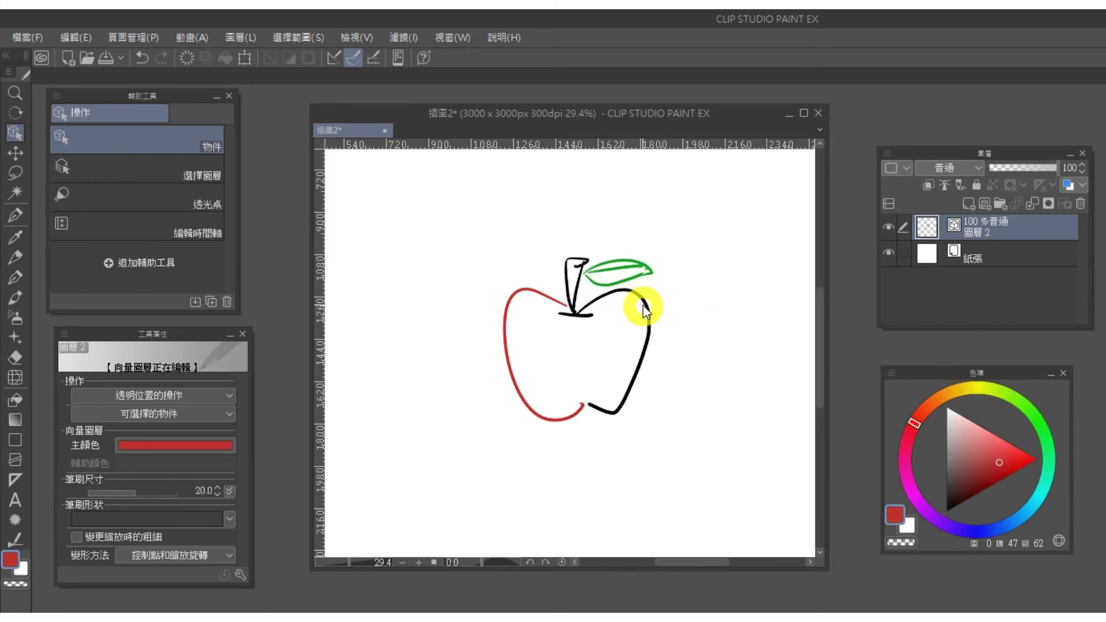
pyautogui.hotkey('ctrl', 'z')
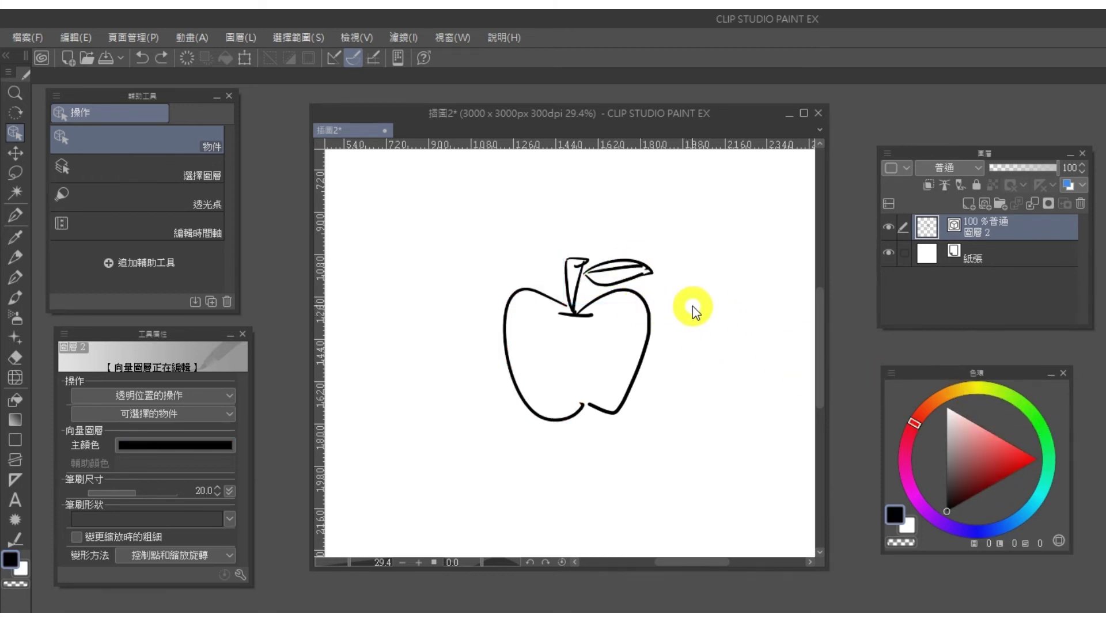
# Add a raster layer clipped to the apple line art and paint the apple's outline red with the G pen at brush size 341.2
pyautogui.click(965, 205)
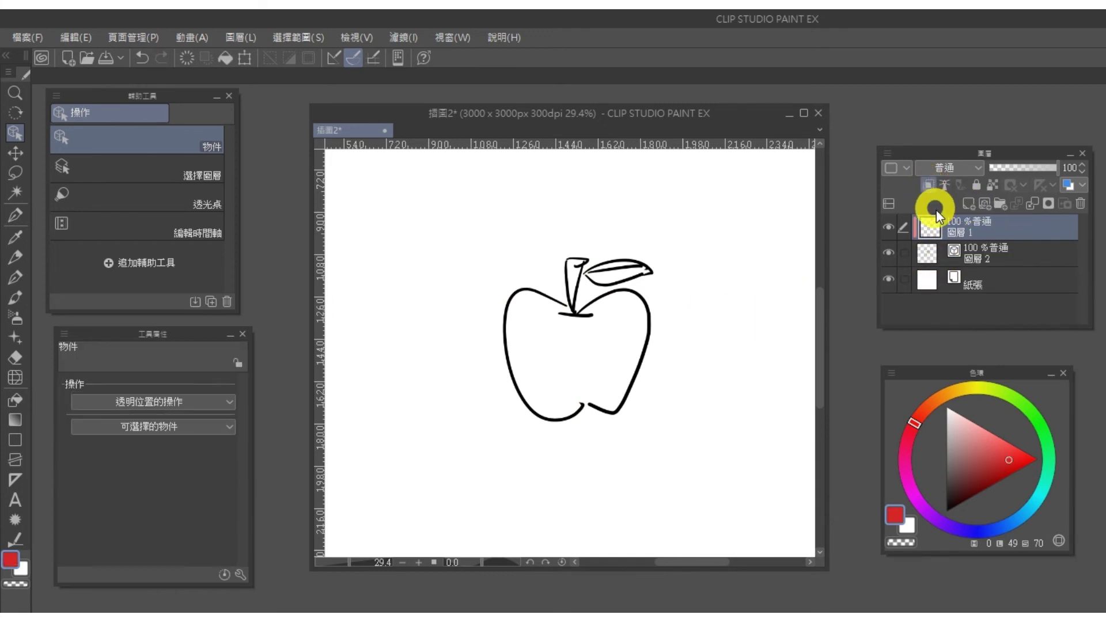
pyautogui.click(1010, 452)
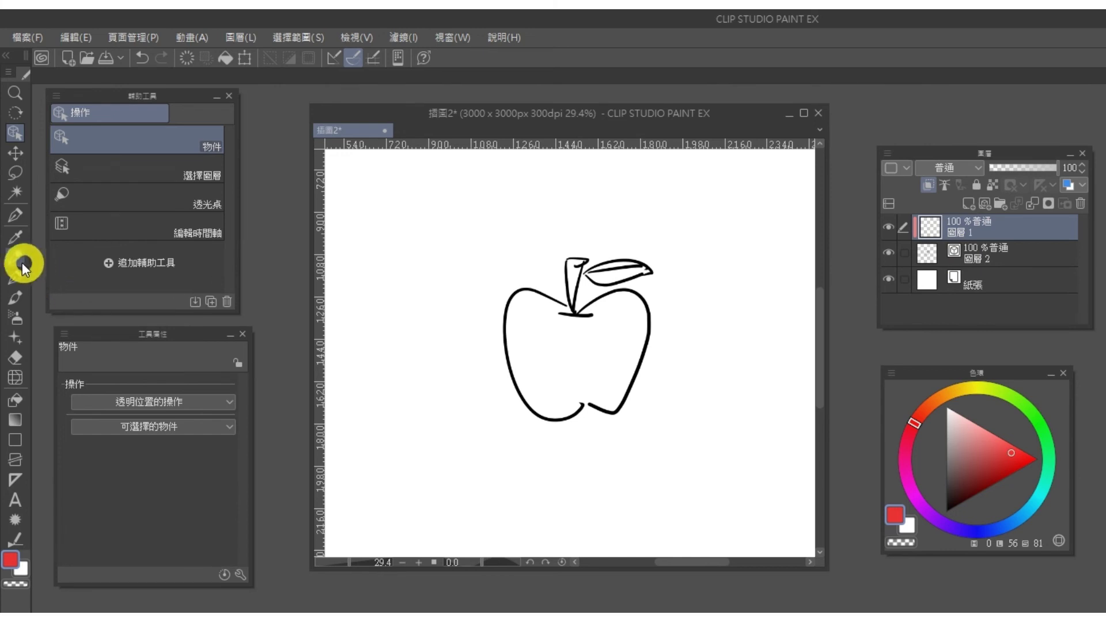
pyautogui.click(15, 276)
pyautogui.click(160, 388)
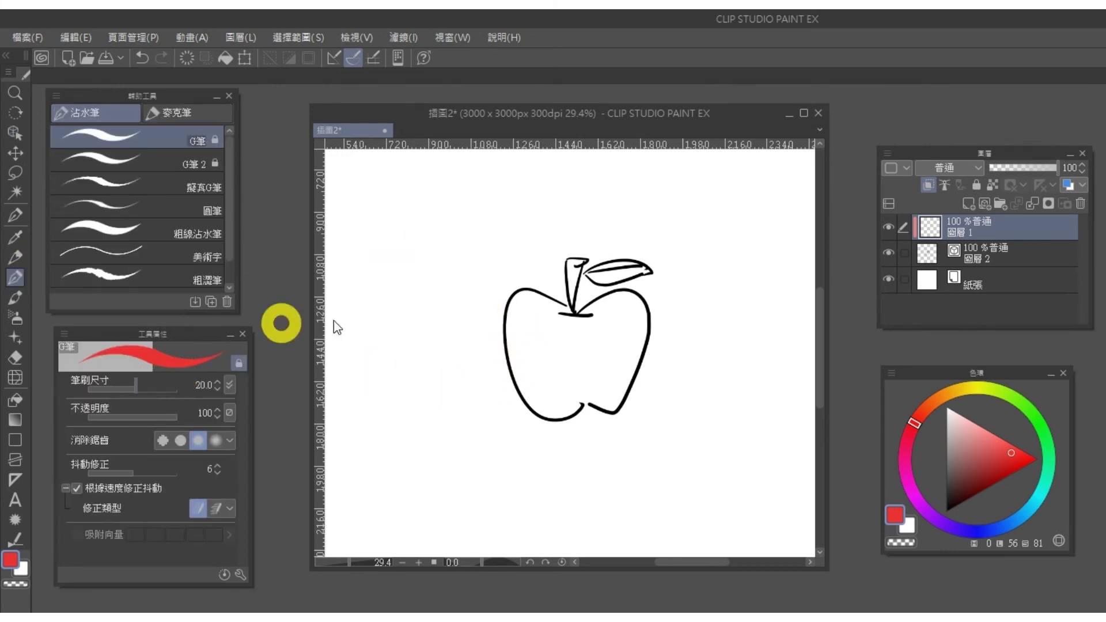
pyautogui.moveTo(520, 306)
pyautogui.mouseDown()
pyautogui.moveTo(574, 336)
pyautogui.moveTo(647, 310)
pyautogui.moveTo(629, 396)
pyautogui.moveTo(489, 326)
pyautogui.mouseUp()
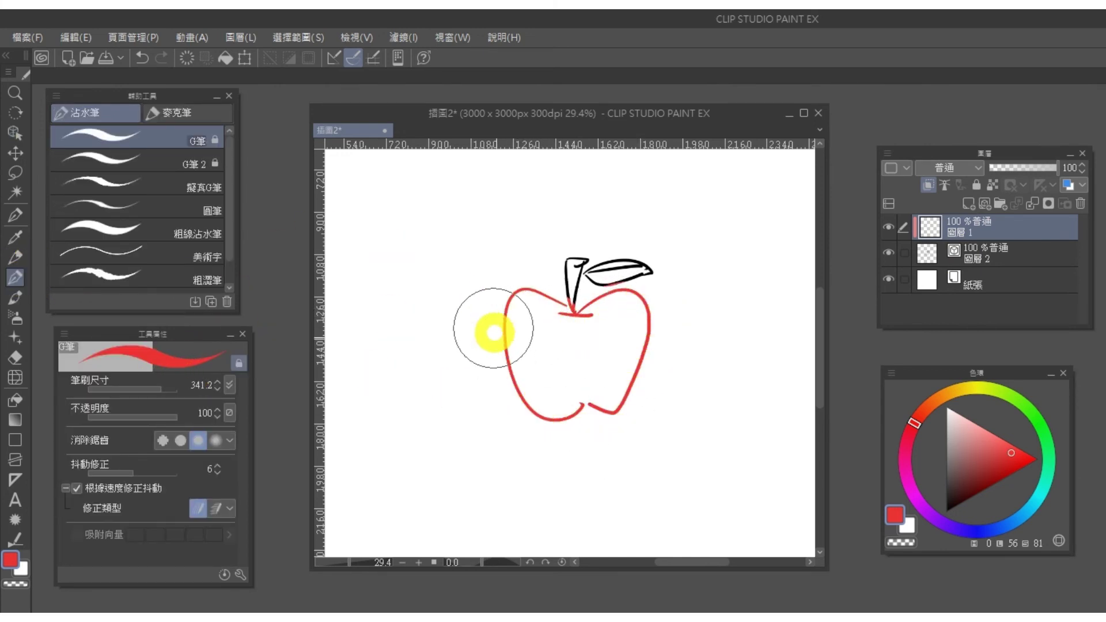
# Choose a brown color and paint over the apple's stem lines on the clipped layer
pyautogui.click(938, 398)
pyautogui.click(983, 473)
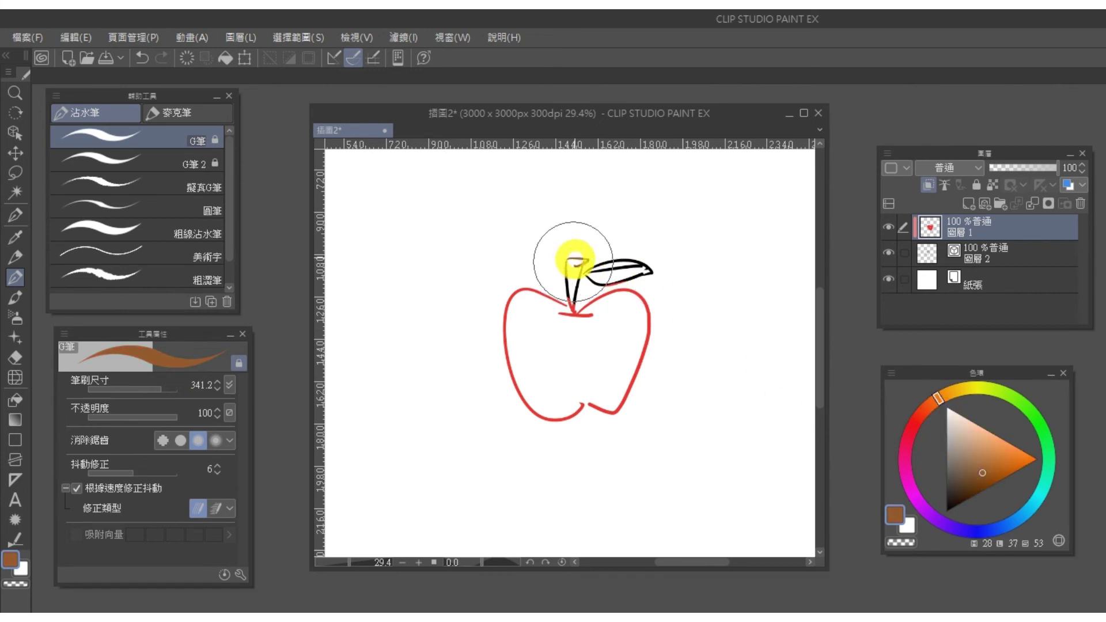
pyautogui.moveTo(572, 257)
pyautogui.mouseDown()
pyautogui.moveTo(582, 302)
pyautogui.moveTo(600, 259)
pyautogui.moveTo(621, 265)
pyautogui.moveTo(603, 279)
pyautogui.moveTo(653, 269)
pyautogui.mouseUp()
# Paint the leaf lines green, and repaint the apple's upper outline with the red sampled from the drawing
pyautogui.click(1035, 416)
pyautogui.click(992, 473)
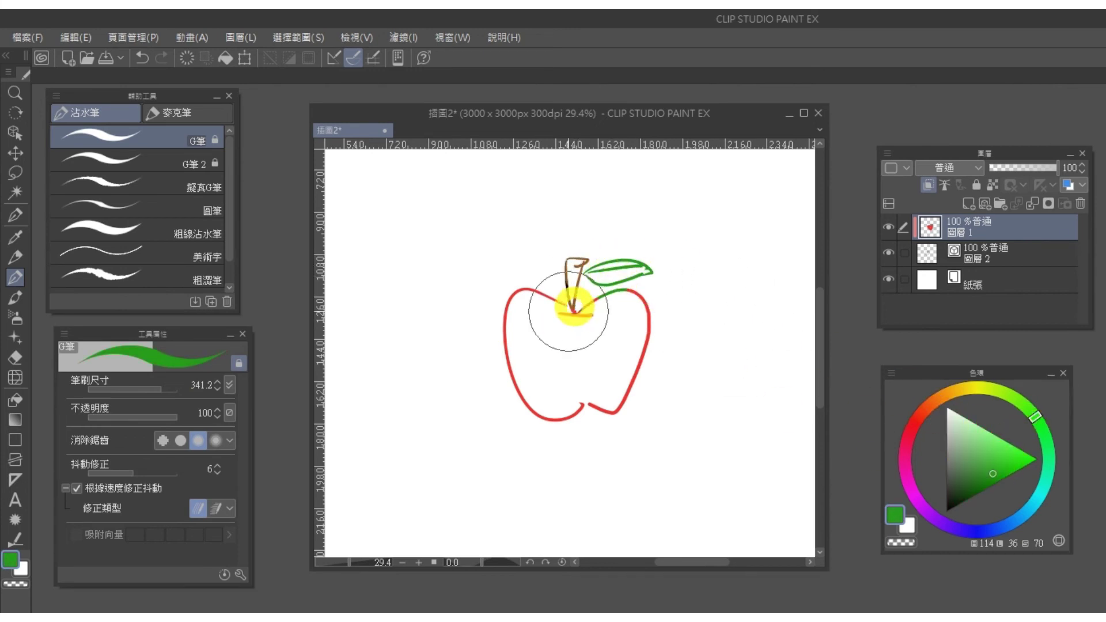
pyautogui.keyDown('alt'); pyautogui.click(643, 303); pyautogui.keyUp('alt')
pyautogui.moveTo(637, 307); pyautogui.dragTo(581, 319)
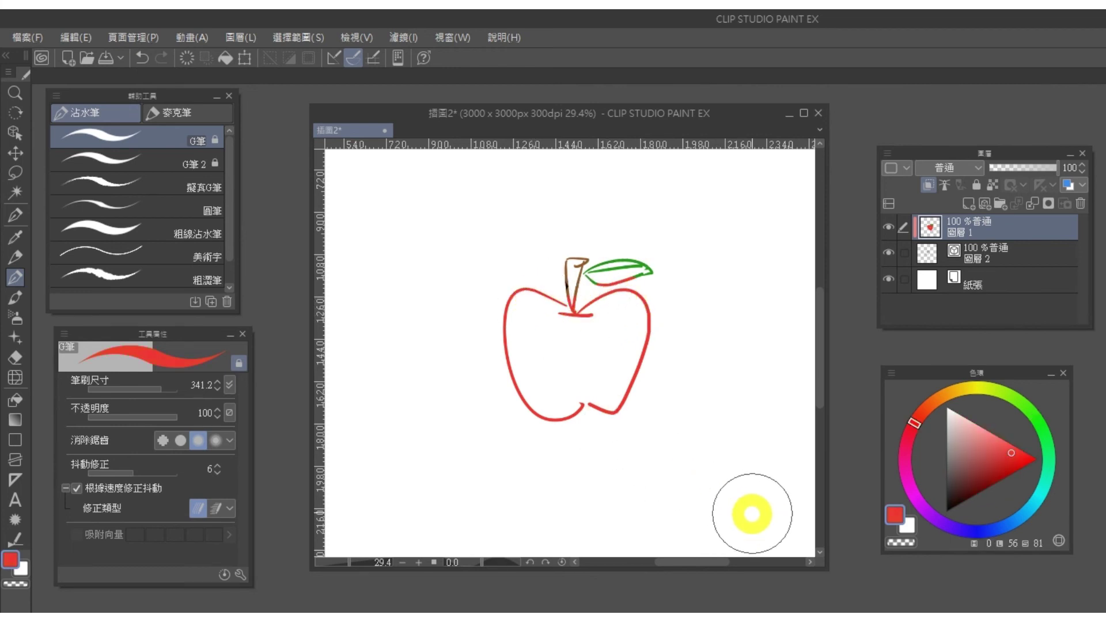
# Toggle the visibility of the clipped color layer 圖層 1 off and on, and delete that layer
pyautogui.click(889, 227)
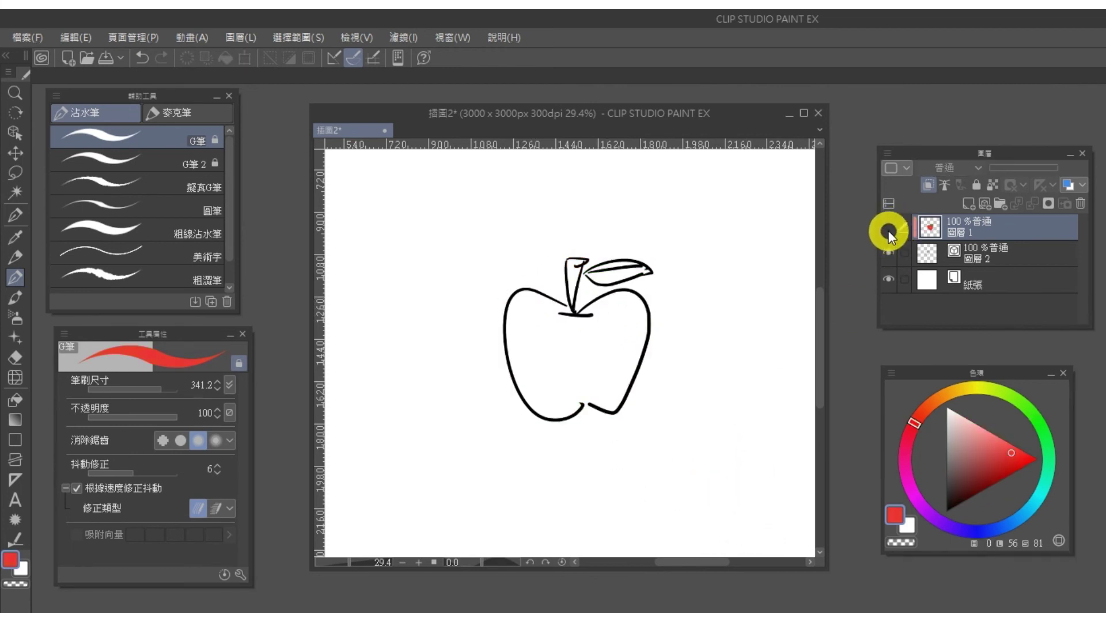
pyautogui.click(888, 228)
pyautogui.moveTo(939, 227); pyautogui.dragTo(1080, 207)
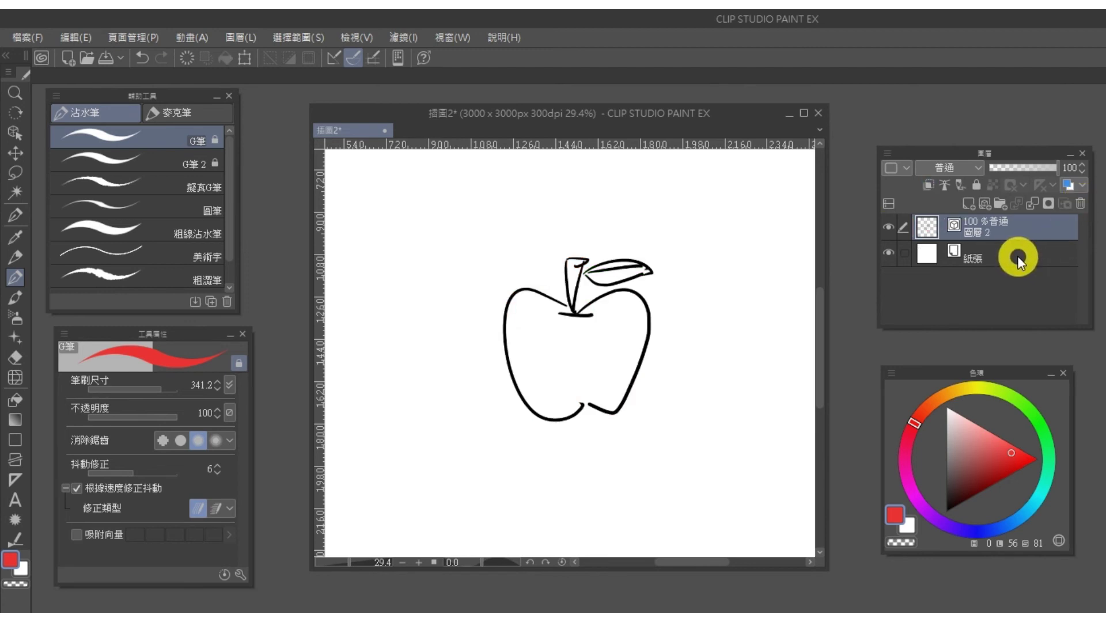
# Rasterize the apple's vector layer 圖層 2 and lock its transparent pixels
pyautogui.rightClick(967, 228)
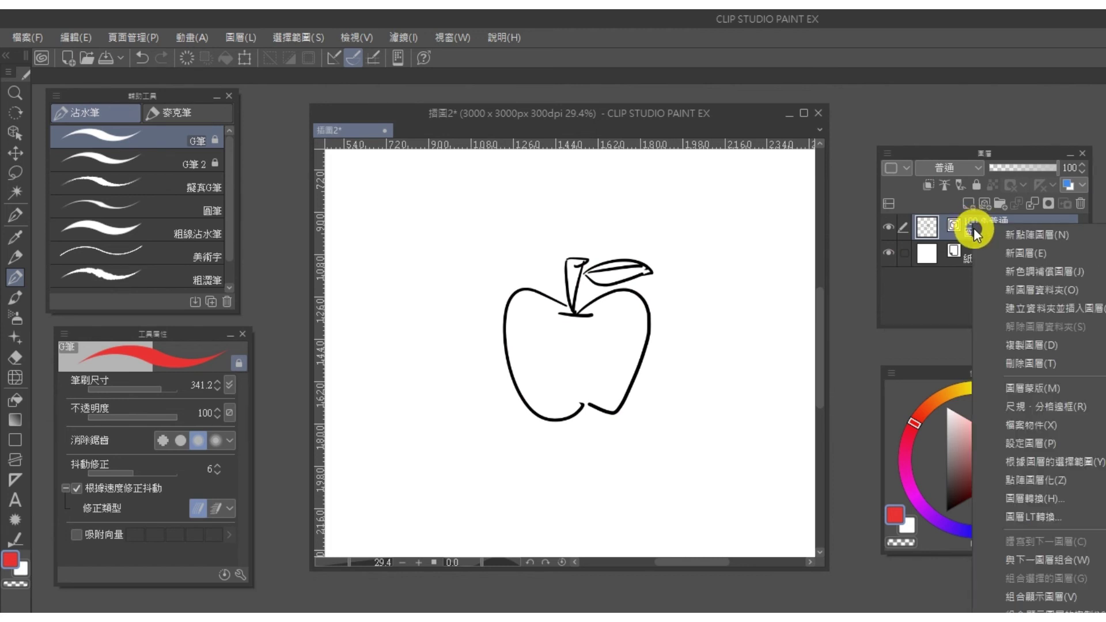
pyautogui.click(1041, 479)
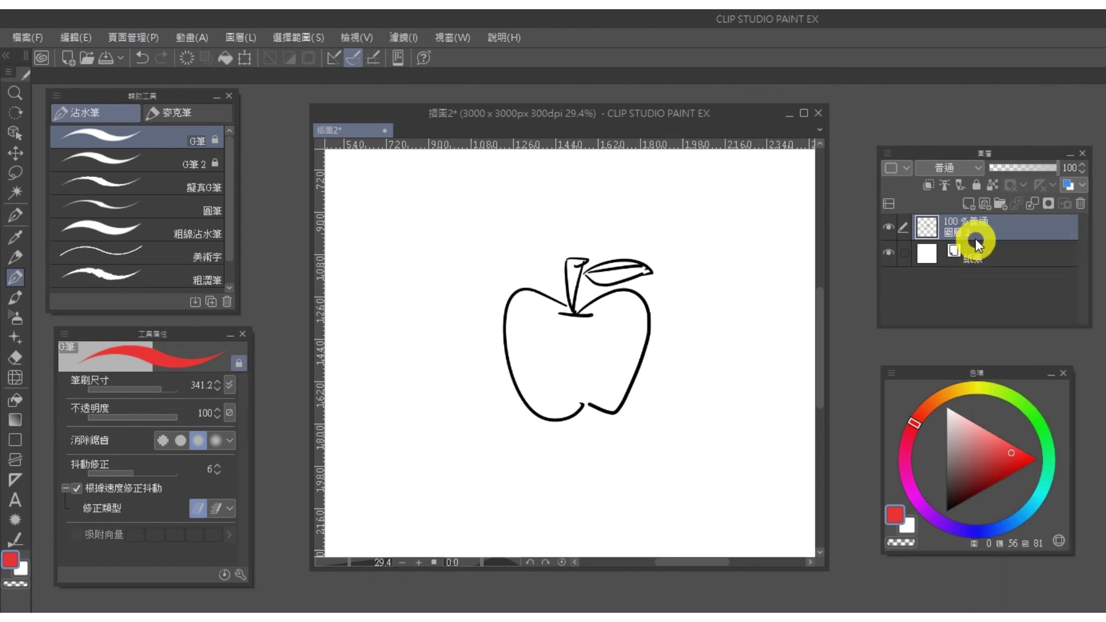
pyautogui.click(990, 189)
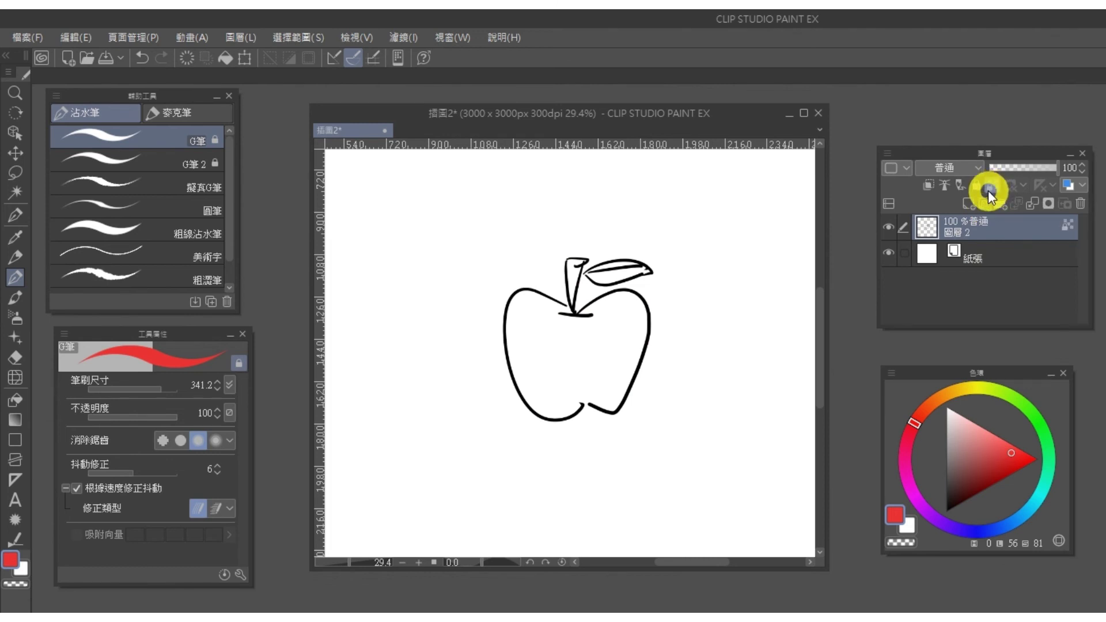
# Paint the apple's outline red and its leaf light green directly on the locked layer
pyautogui.click(589, 311)
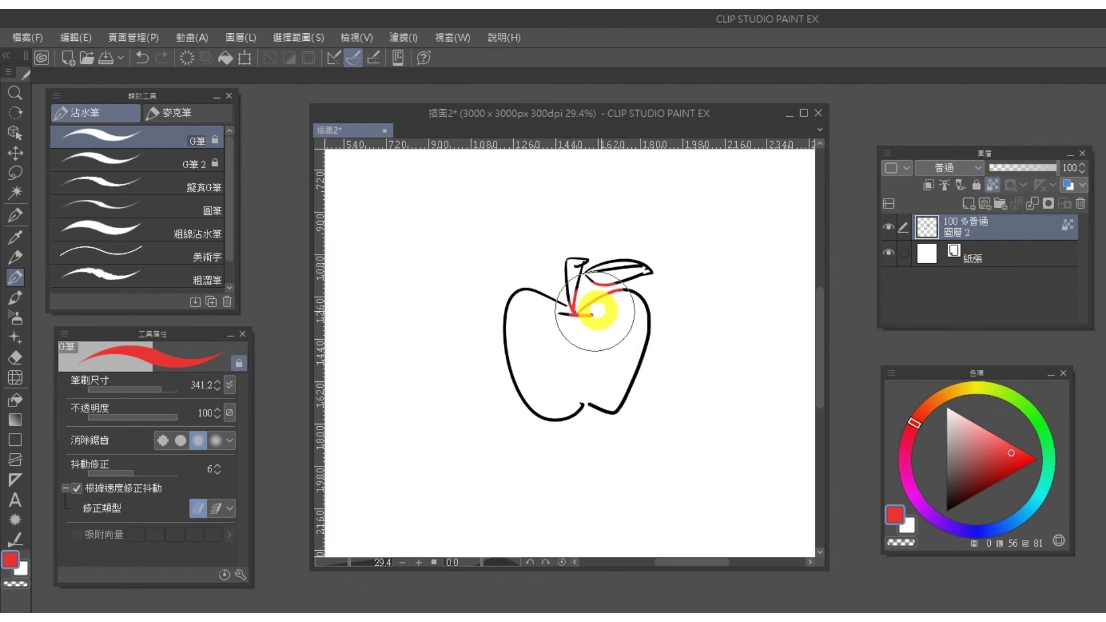
pyautogui.moveTo(596, 311)
pyautogui.mouseDown()
pyautogui.moveTo(616, 389)
pyautogui.moveTo(599, 313)
pyautogui.moveTo(572, 424)
pyautogui.moveTo(528, 299)
pyautogui.moveTo(533, 314)
pyautogui.mouseUp()
pyautogui.hotkey('ctrl', 'z')
pyautogui.click(1011, 406)
pyautogui.moveTo(630, 252)
pyautogui.mouseDown()
pyautogui.moveTo(606, 257)
pyautogui.moveTo(717, 273)
pyautogui.mouseUp()
# Choose a dark red (360, 45, 36), paint over the apple's stem, and undo the last stroke
pyautogui.click(911, 431)
pyautogui.click(975, 464)
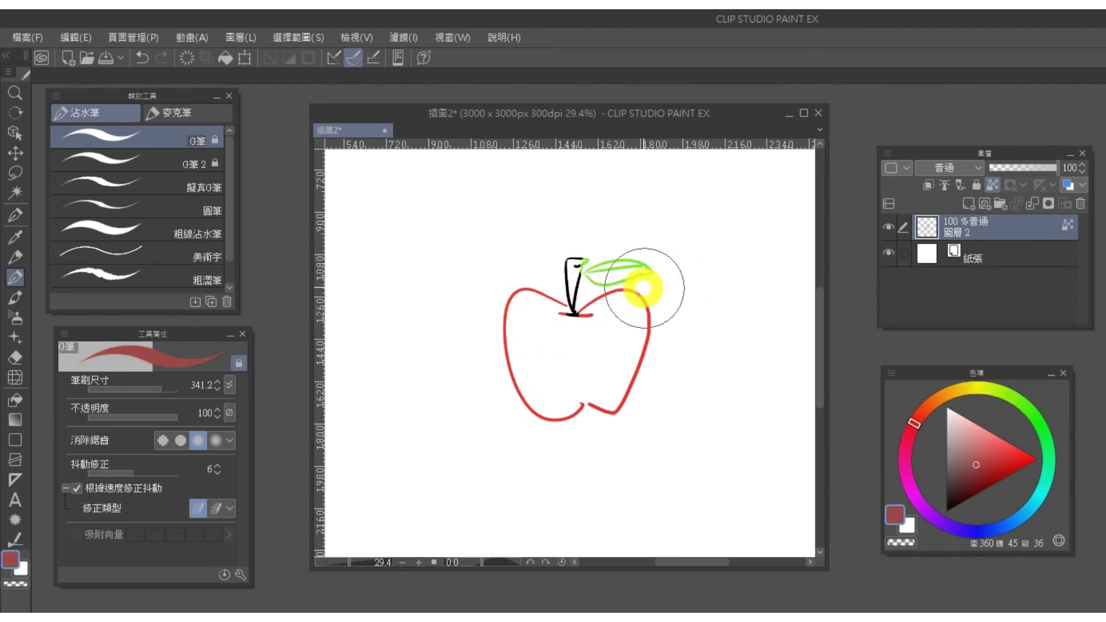
pyautogui.moveTo(575, 259); pyautogui.dragTo(575, 298)
pyautogui.hotkey('ctrl', 'z')
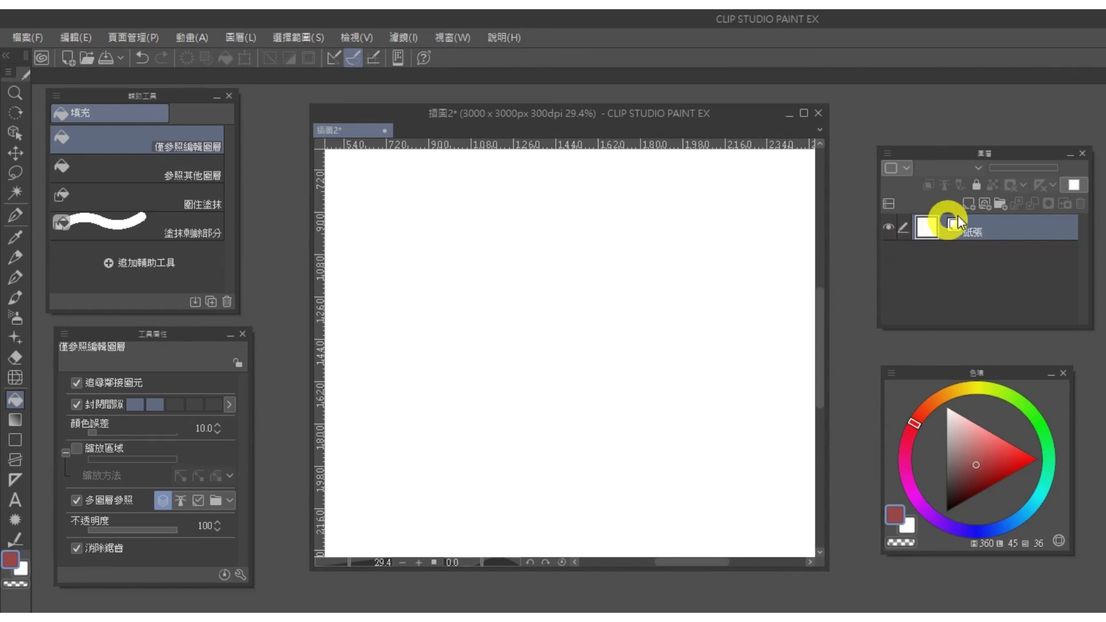
# Add a vector layer and a raster layer above it, and fill the raster layer with the dark red
pyautogui.click(984, 205)
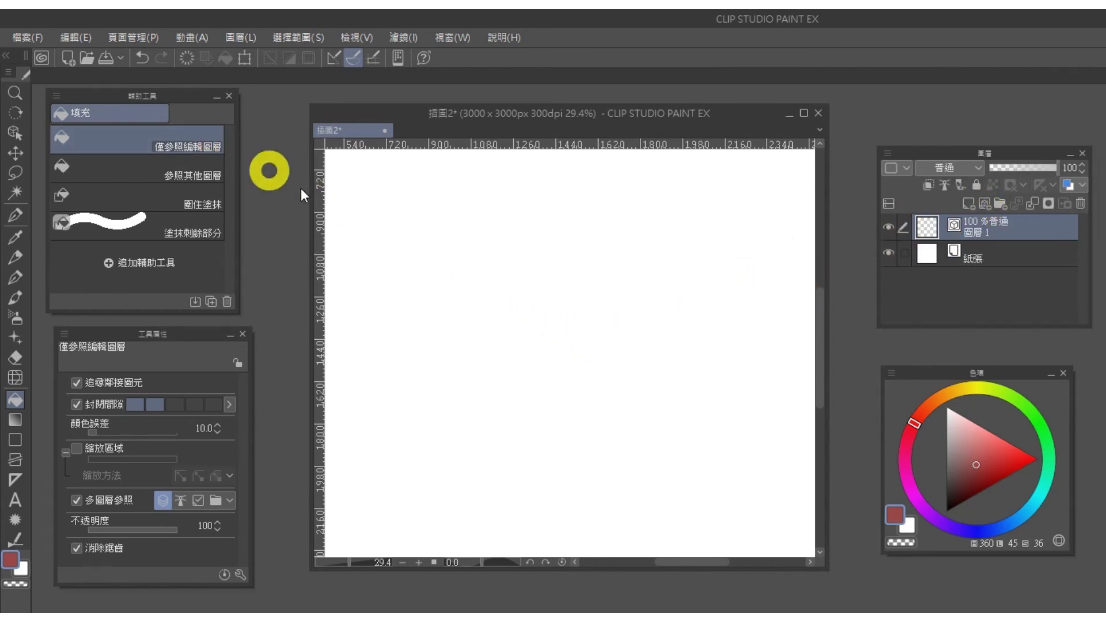
pyautogui.click(969, 203)
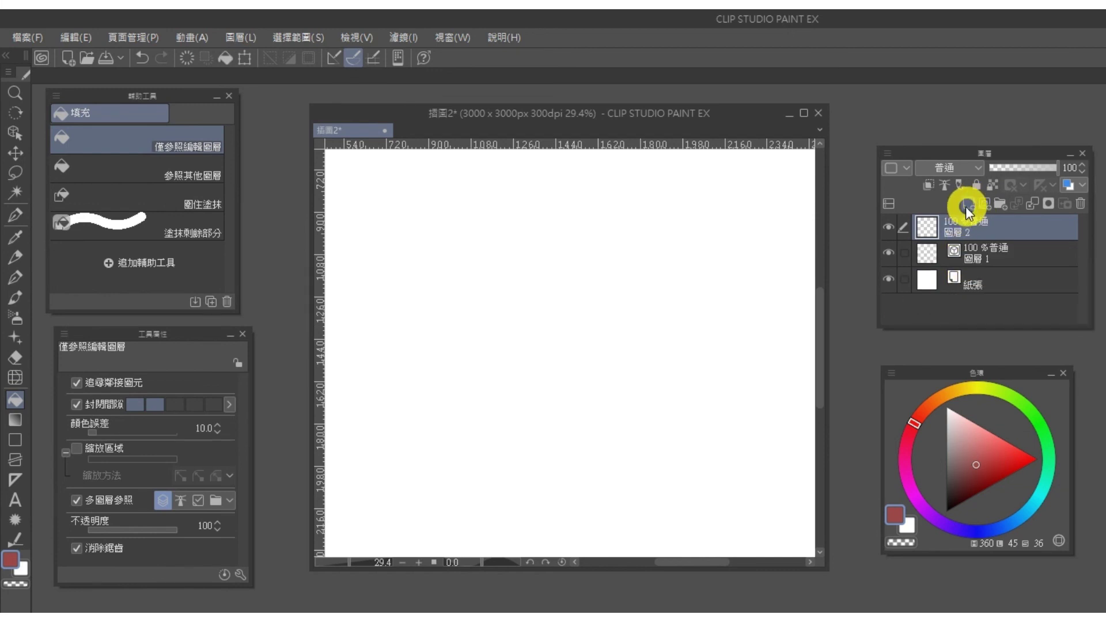
pyautogui.click(602, 328)
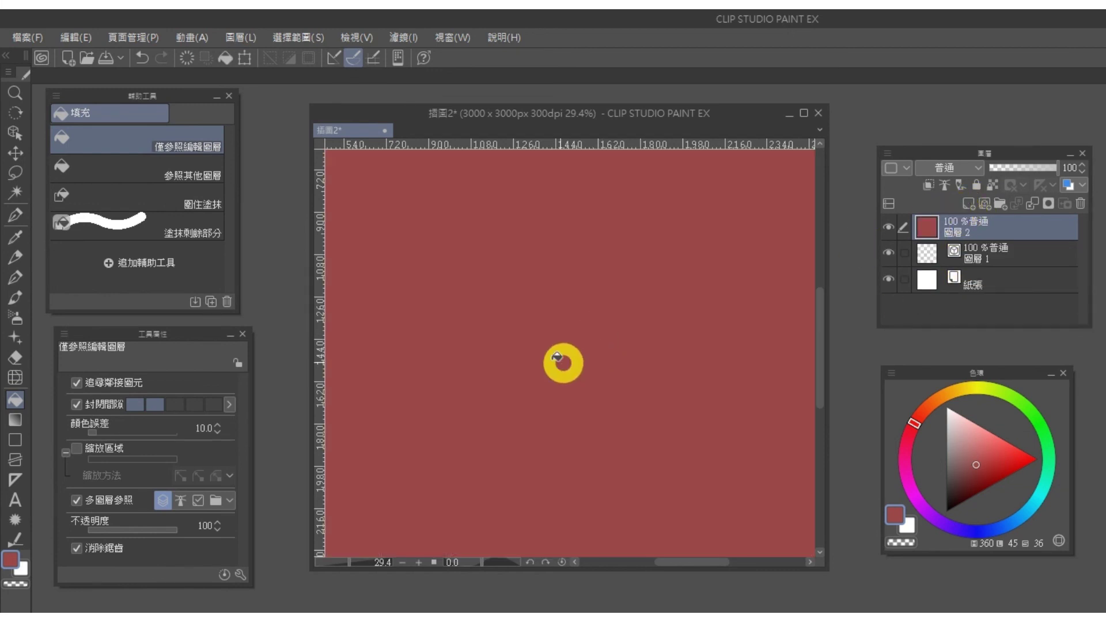
# Delete the filled raster layer and the vector layer, and add a fresh vector layer above the paper
pyautogui.click(1080, 203)
pyautogui.click(1080, 203)
pyautogui.click(983, 205)
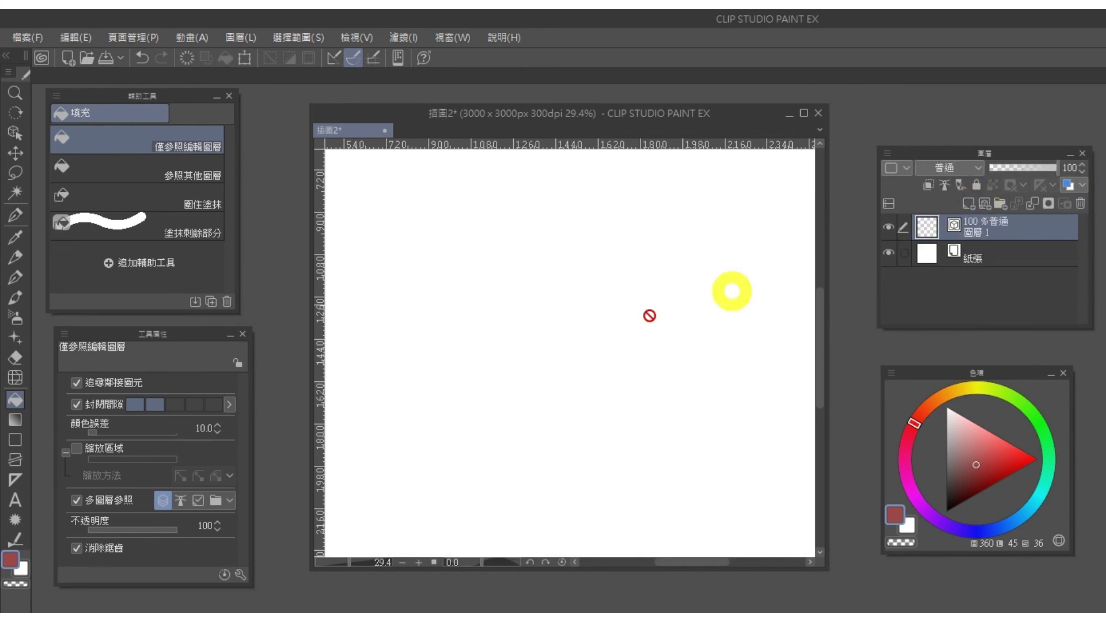
# Add a raster layer and draw an upward dark-red gradient on it that fades from the drawing color to transparent
pyautogui.click(15, 419)
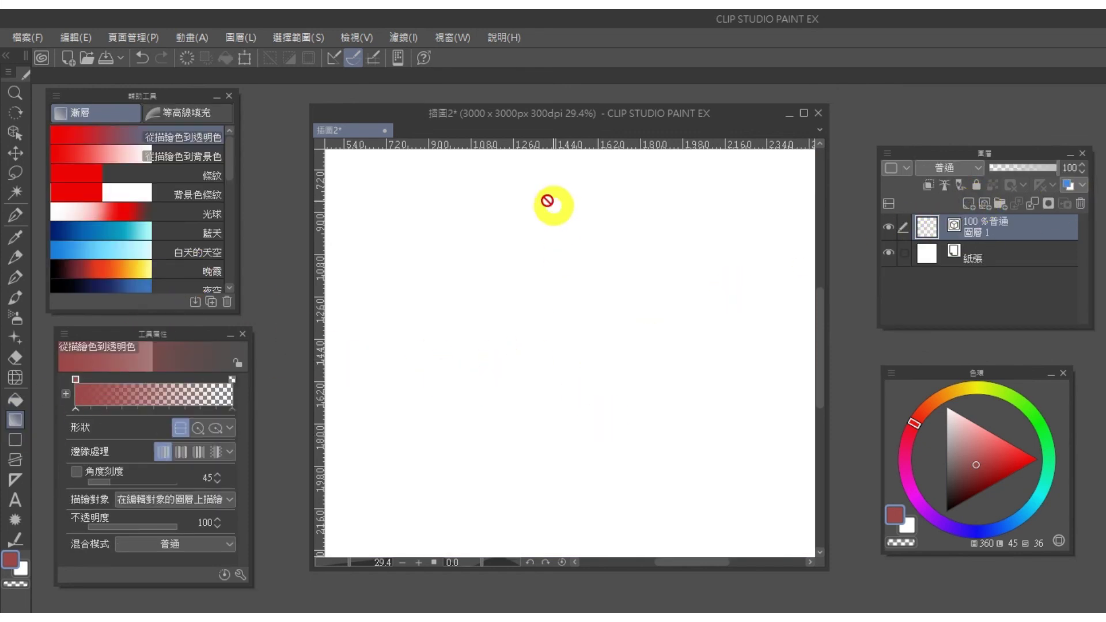
pyautogui.click(967, 204)
pyautogui.moveTo(612, 455); pyautogui.dragTo(540, 230)
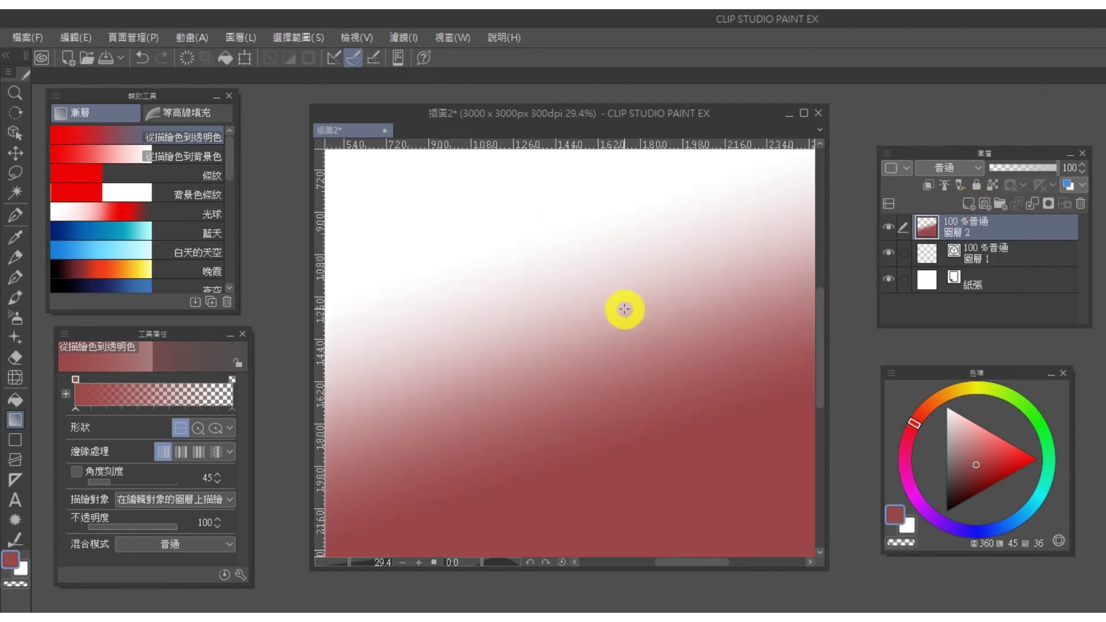